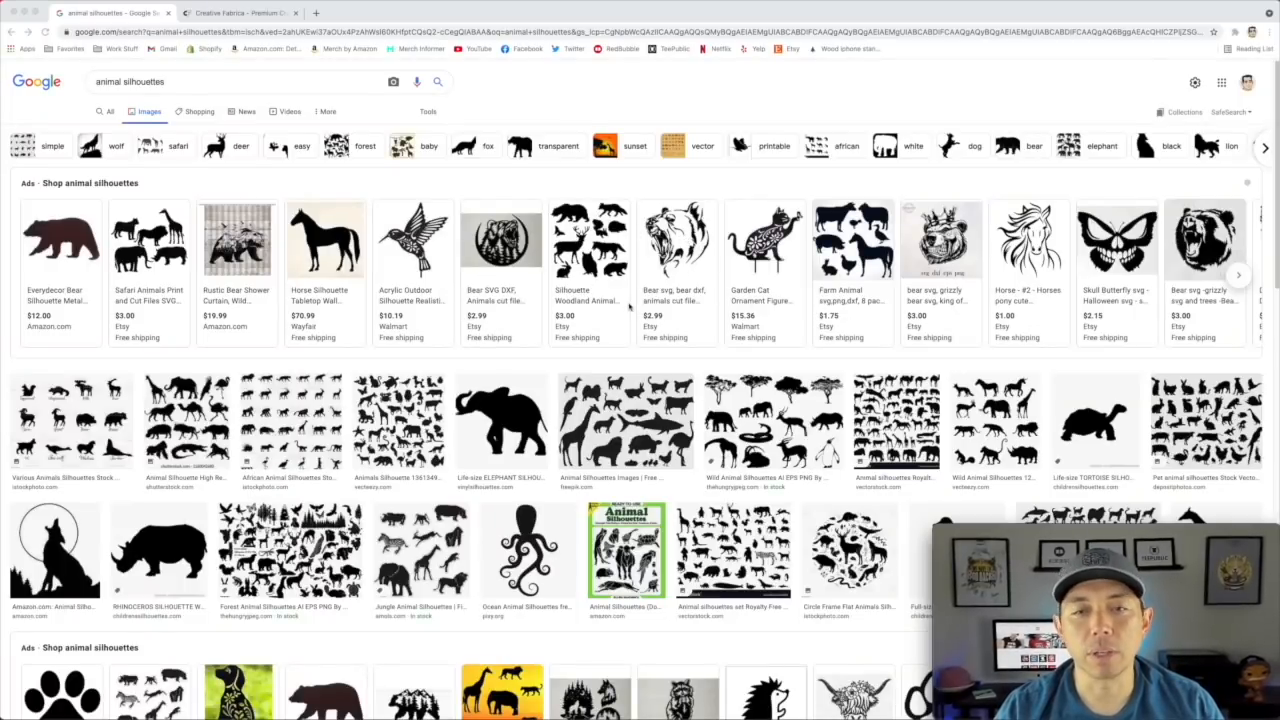
- Browse the animal silhouette image results for example silhouettes
{"action": "scroll", "coordinate": [628, 305], "scroll_direction": "down", "scroll_amount": 1}
{"action": "scroll", "coordinate": [555, 349], "scroll_direction": "down", "scroll_amount": 1}
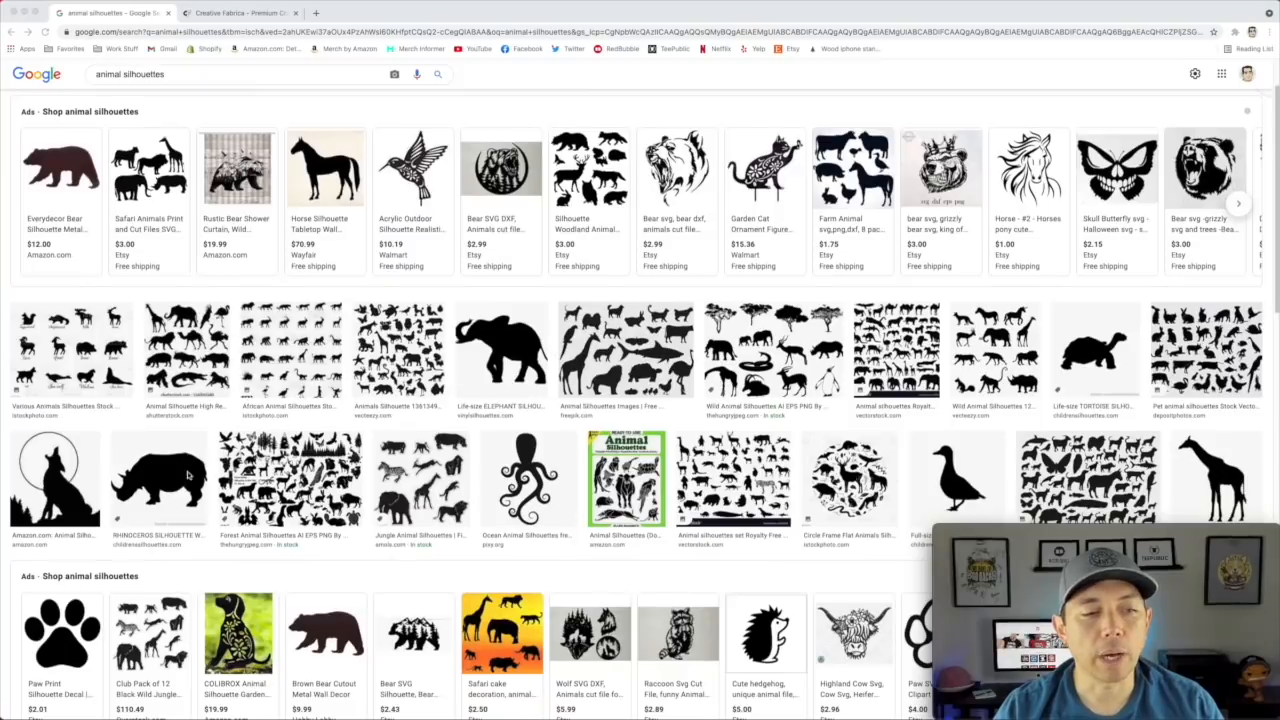
{"action": "scroll", "coordinate": [267, 466], "scroll_direction": "down", "scroll_amount": 2}
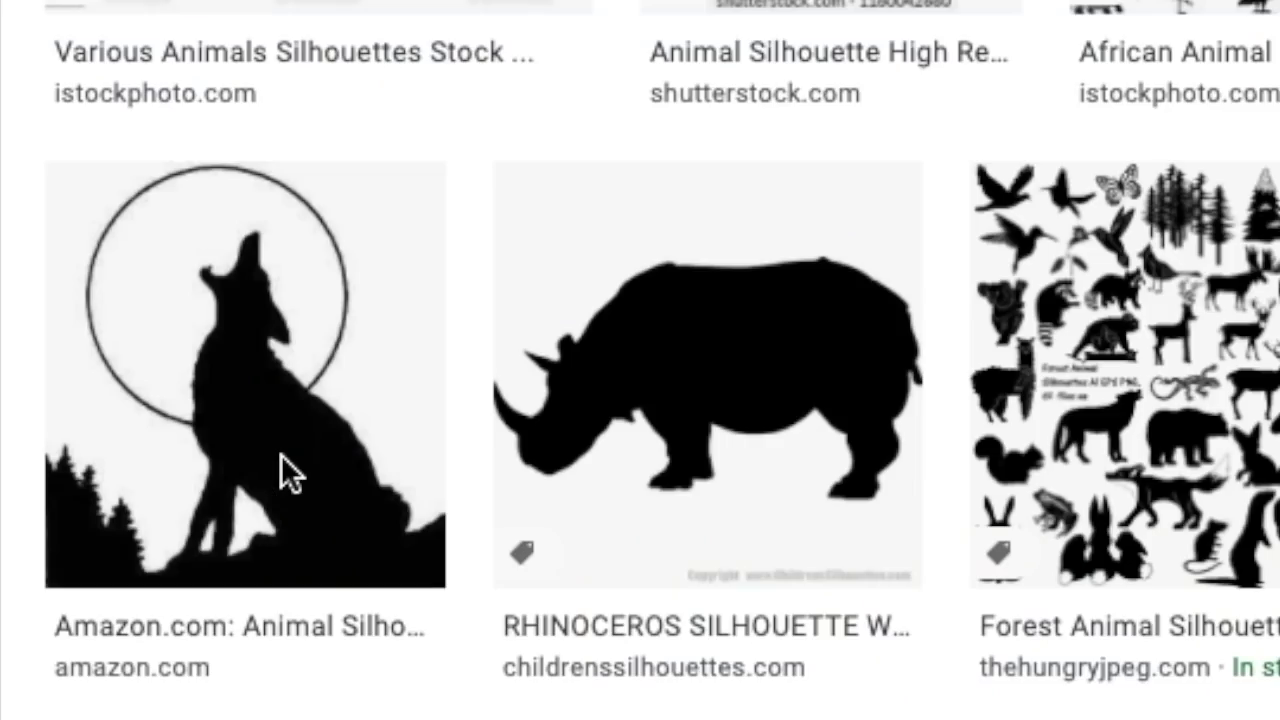
{"action": "scroll", "coordinate": [352, 476], "scroll_direction": "down", "scroll_amount": 2}
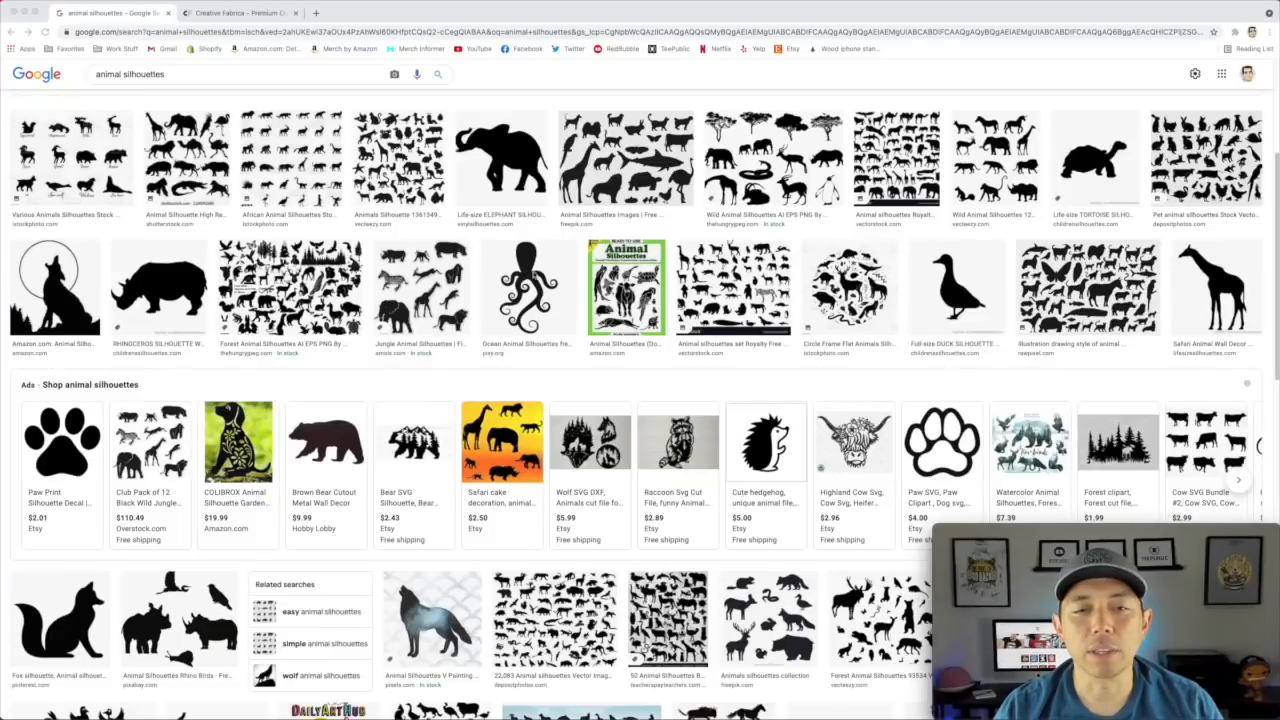
{"action": "scroll", "coordinate": [500, 344], "scroll_direction": "down", "scroll_amount": 3}
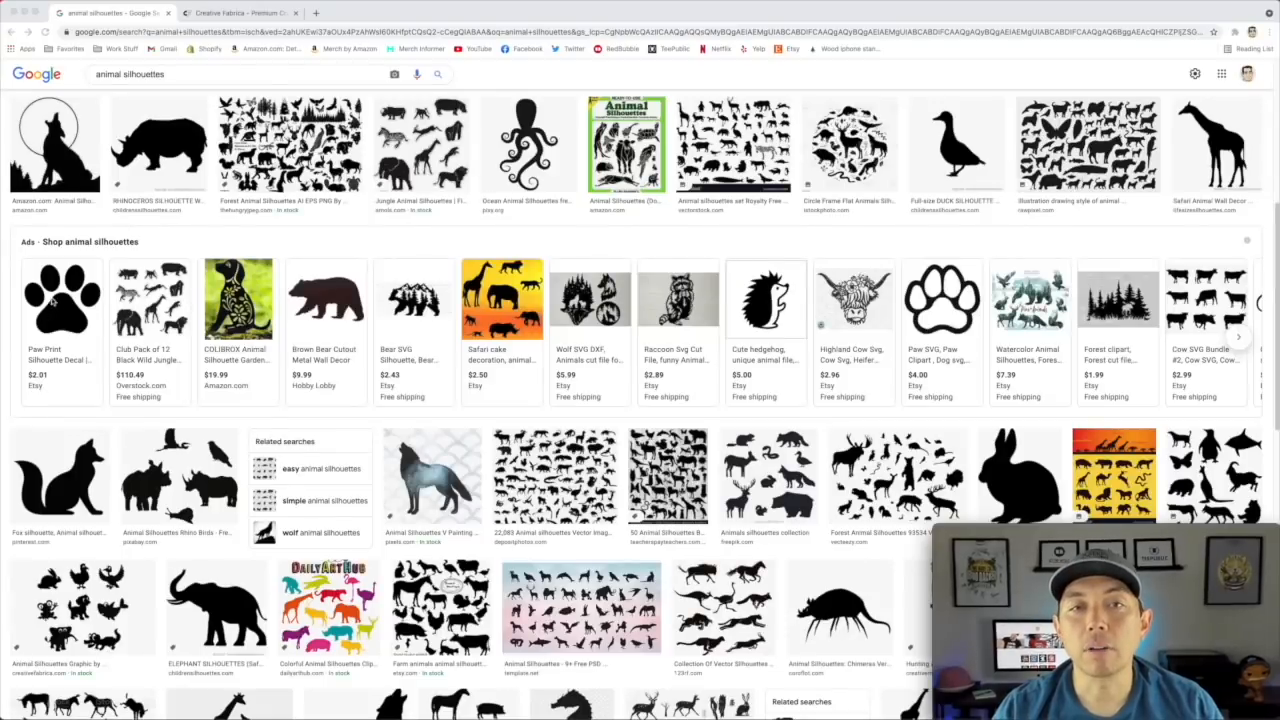
{"action": "scroll", "coordinate": [728, 375], "scroll_direction": "down", "scroll_amount": 1}
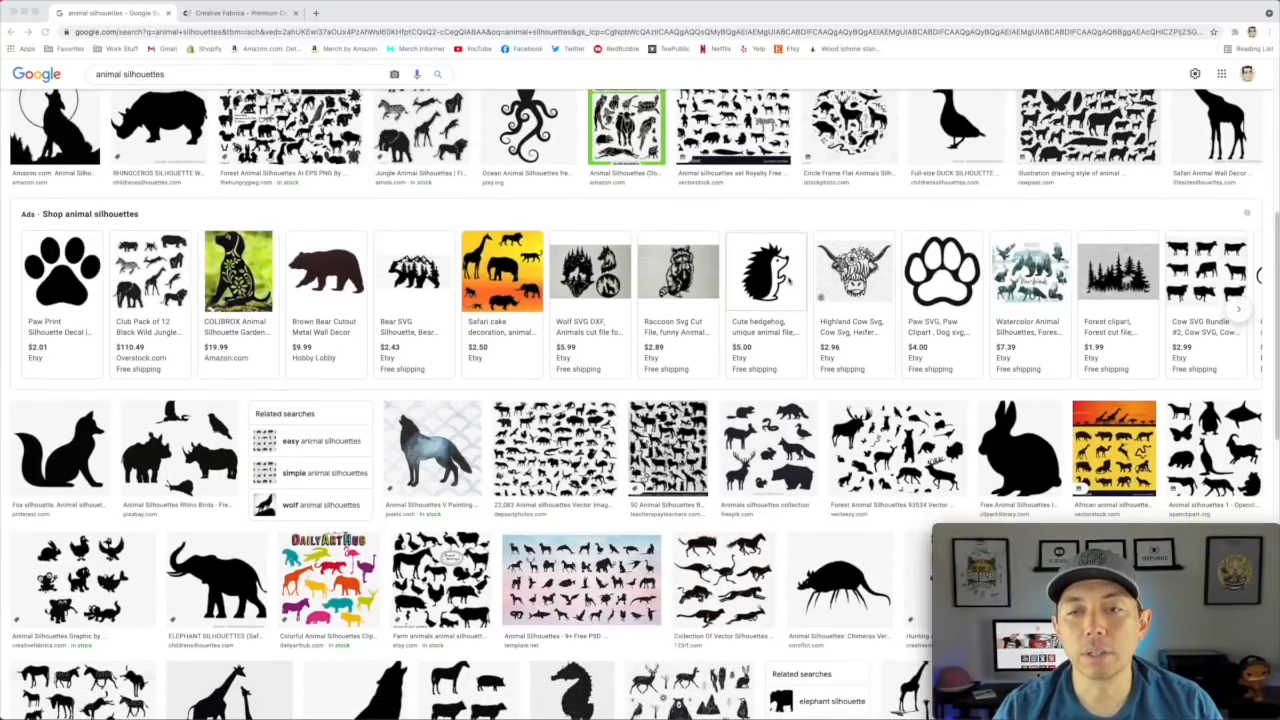
{"action": "scroll", "coordinate": [762, 308], "scroll_direction": "down", "scroll_amount": 4}
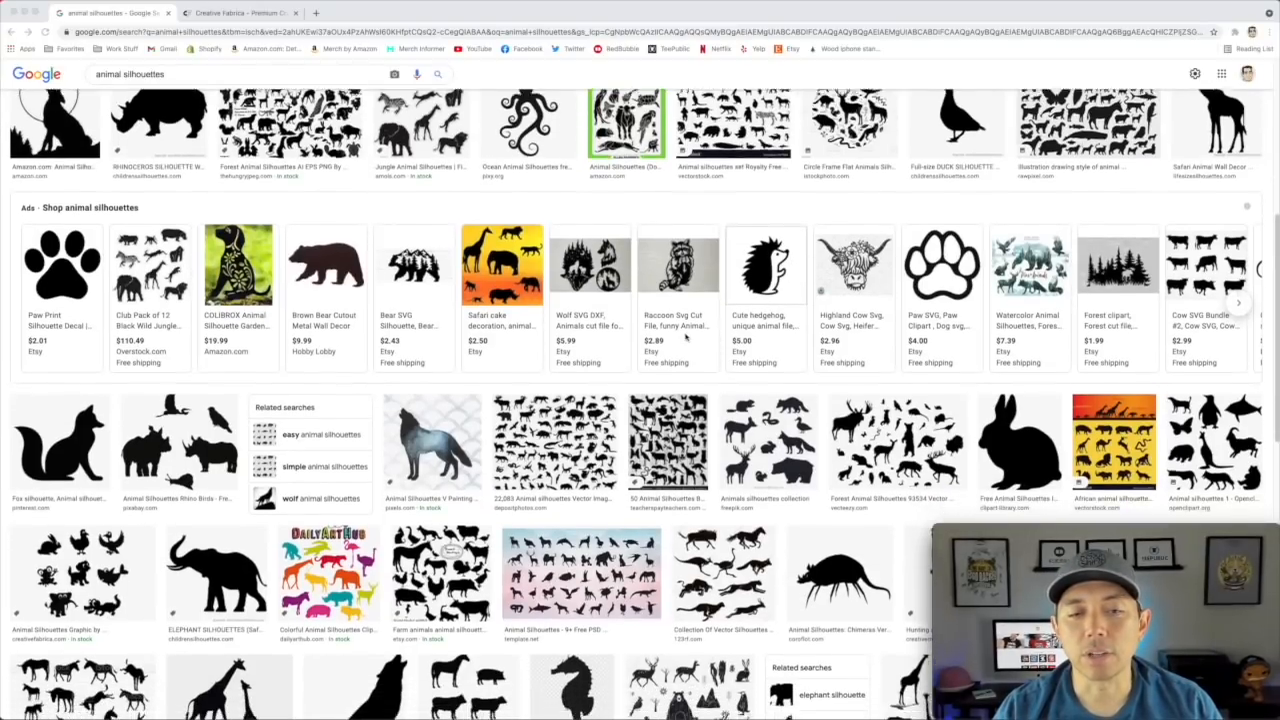
{"action": "scroll", "coordinate": [640, 400], "scroll_direction": "down", "scroll_amount": 4}
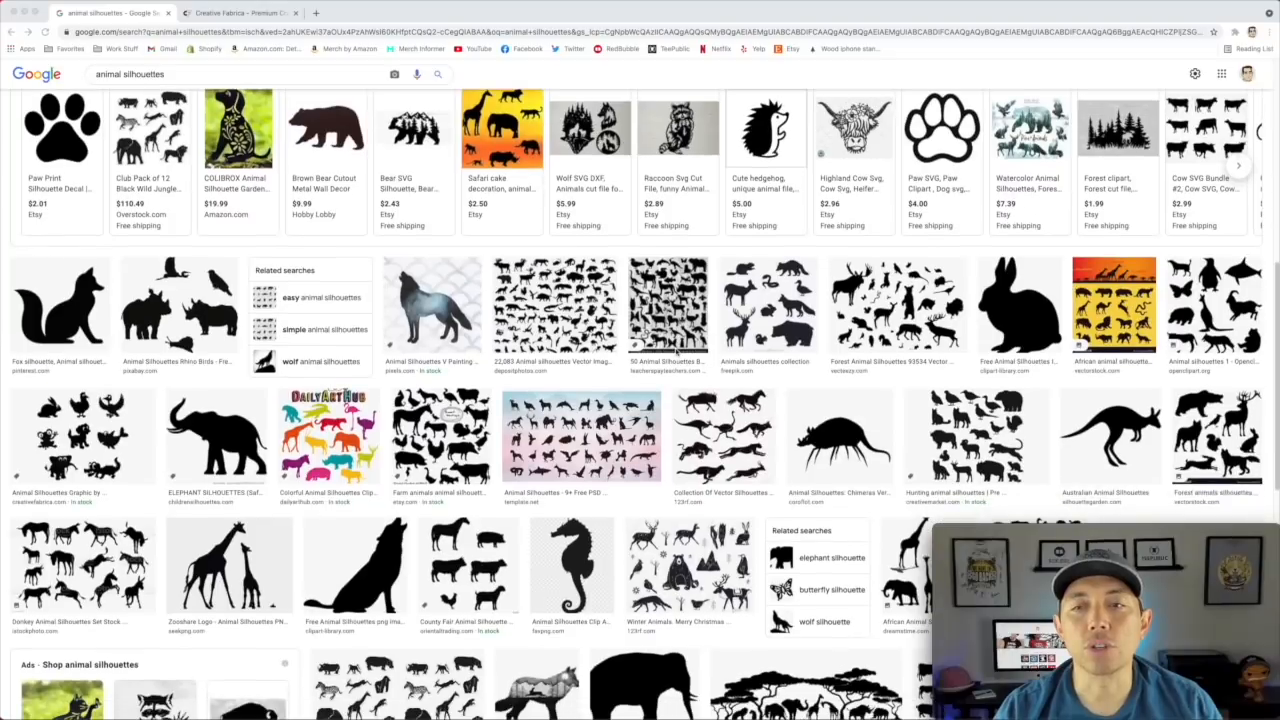
{"action": "scroll", "coordinate": [233, 254], "scroll_direction": "down", "scroll_amount": 1}
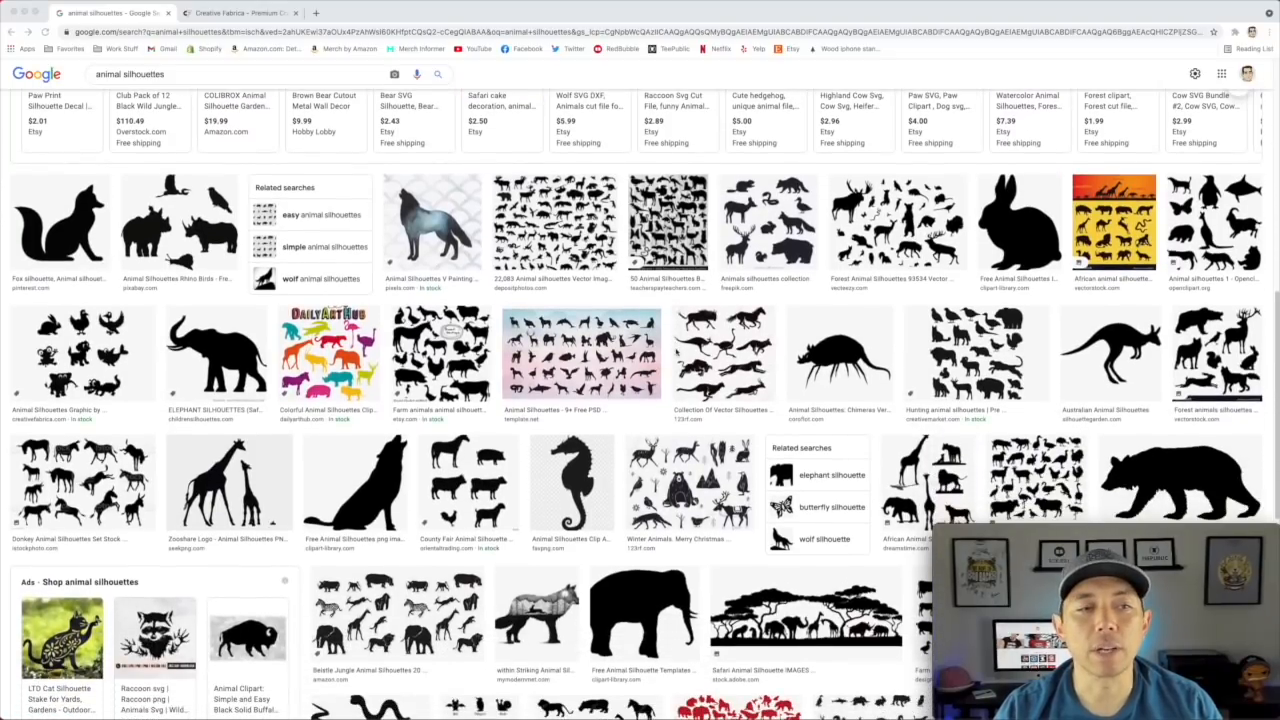
{"action": "scroll", "coordinate": [210, 316], "scroll_direction": "down", "scroll_amount": 2}
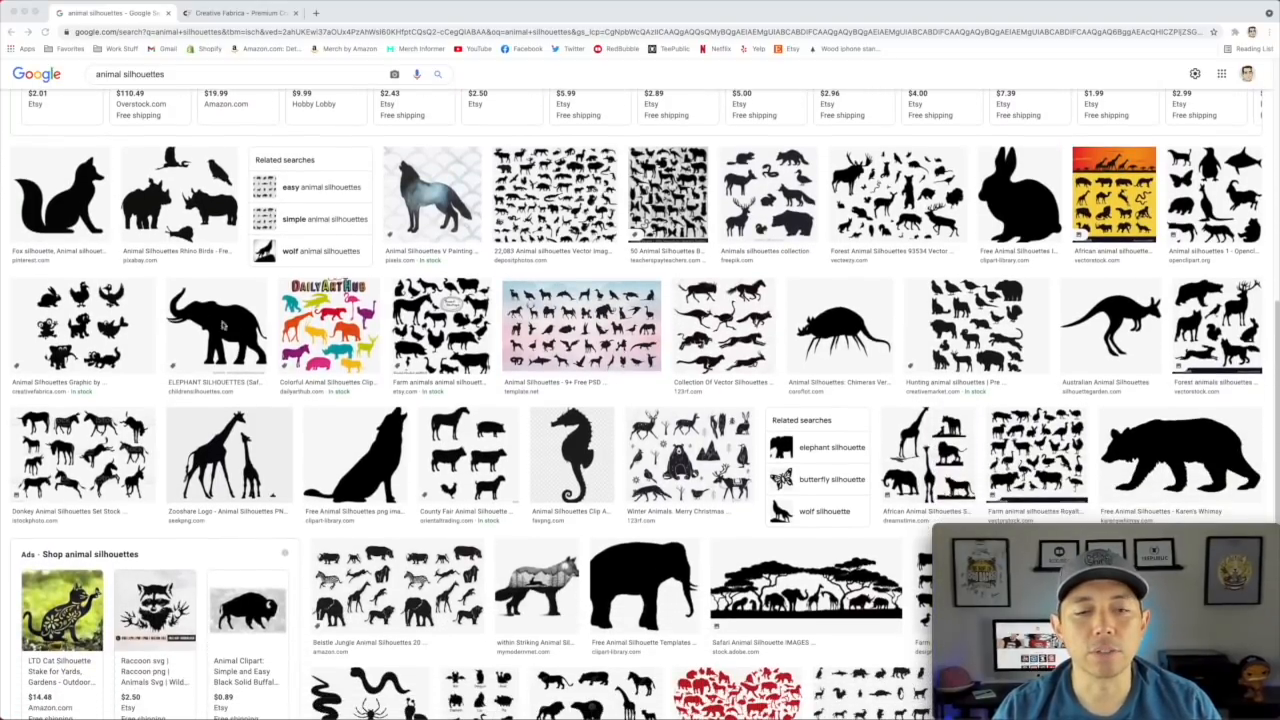
{"action": "scroll", "coordinate": [388, 358], "scroll_direction": "down", "scroll_amount": 2}
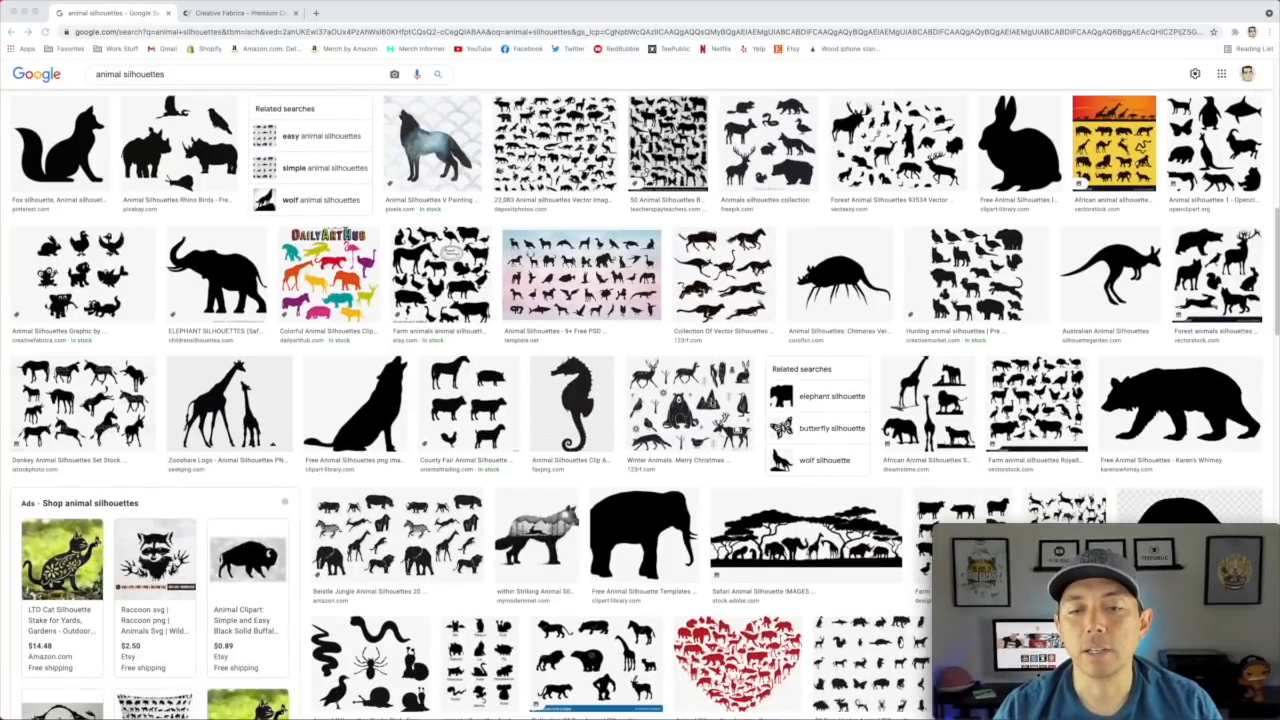
{"action": "scroll", "coordinate": [894, 268], "scroll_direction": "down", "scroll_amount": 3}
{"action": "scroll", "coordinate": [712, 401], "scroll_direction": "down", "scroll_amount": 2}
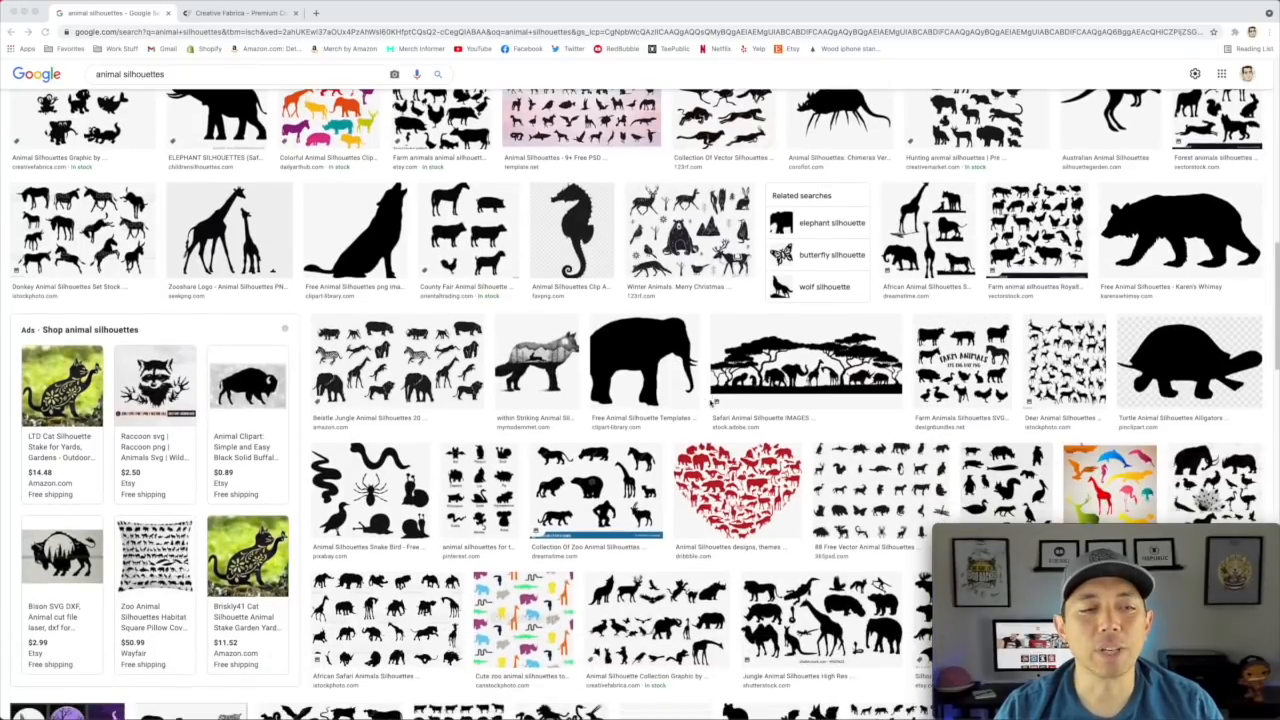
- Switch to the Creative Fabrica site and search all products for "dog silhouette"
{"action": "left_click", "coordinate": [232, 12]}
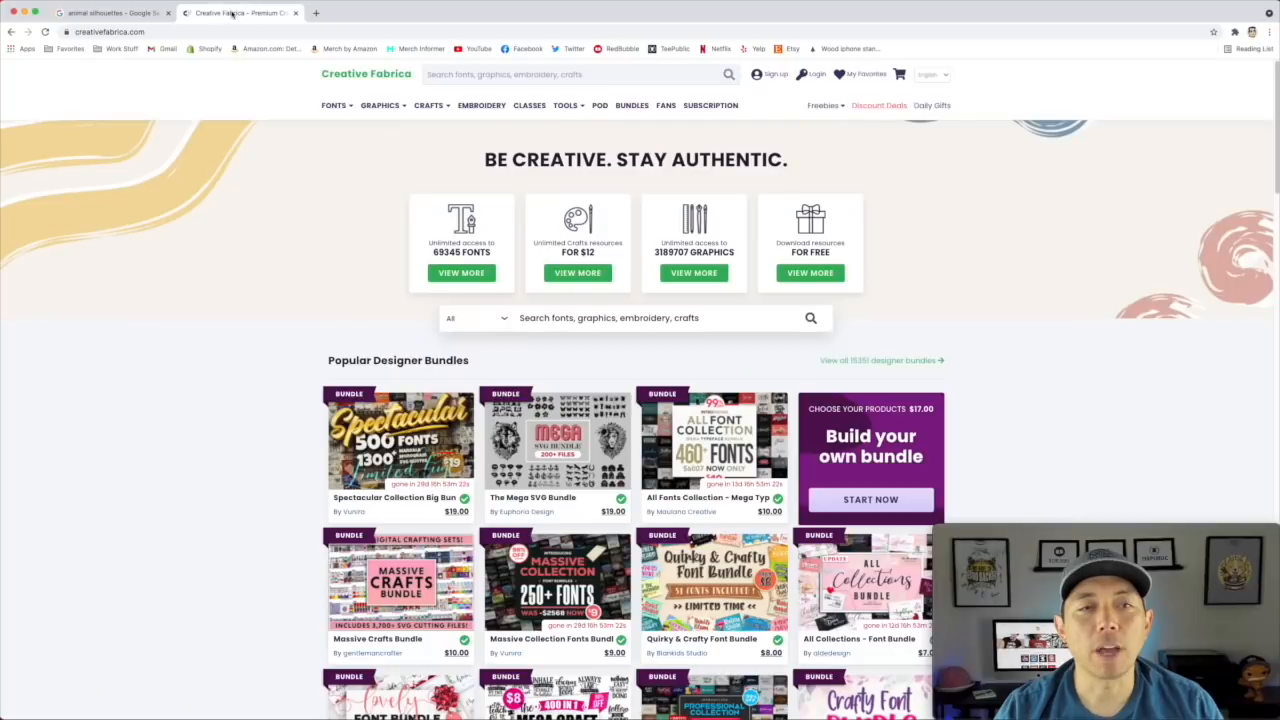
{"action": "left_click", "coordinate": [572, 318]}
{"action": "type", "text": "dog"}
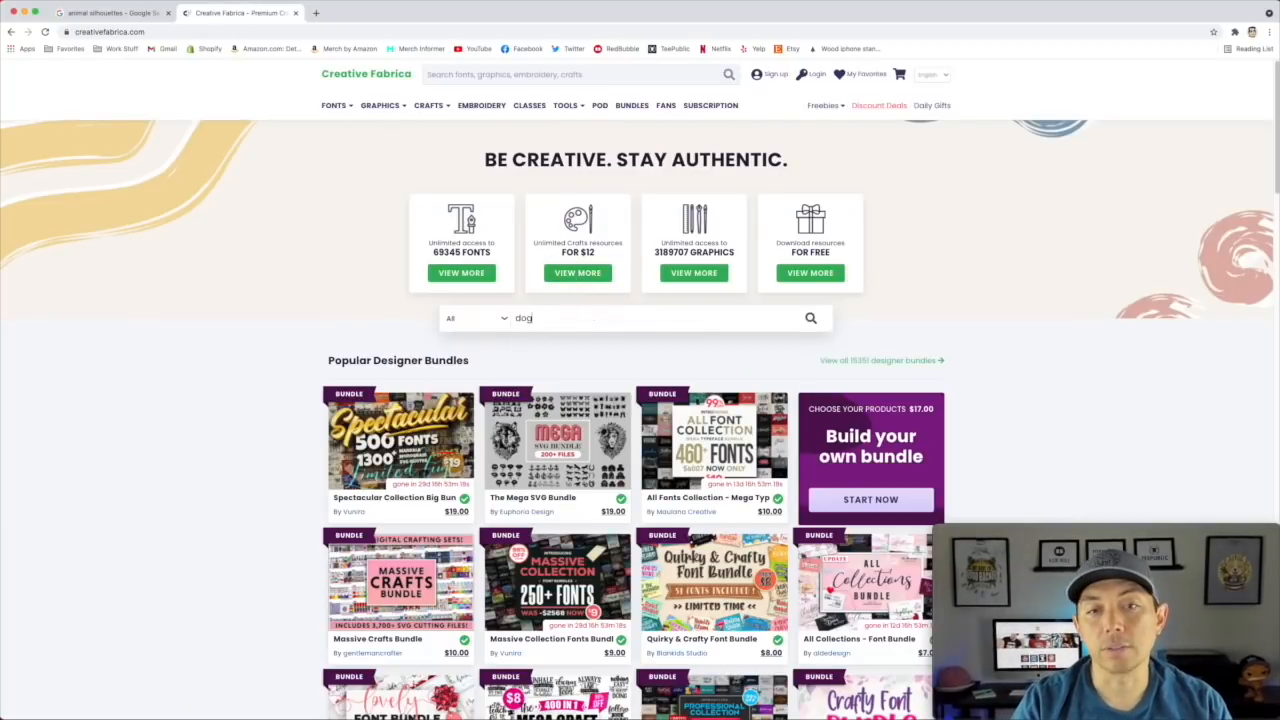
{"action": "type", "text": " silhh"}
{"action": "key", "text": "Down"}
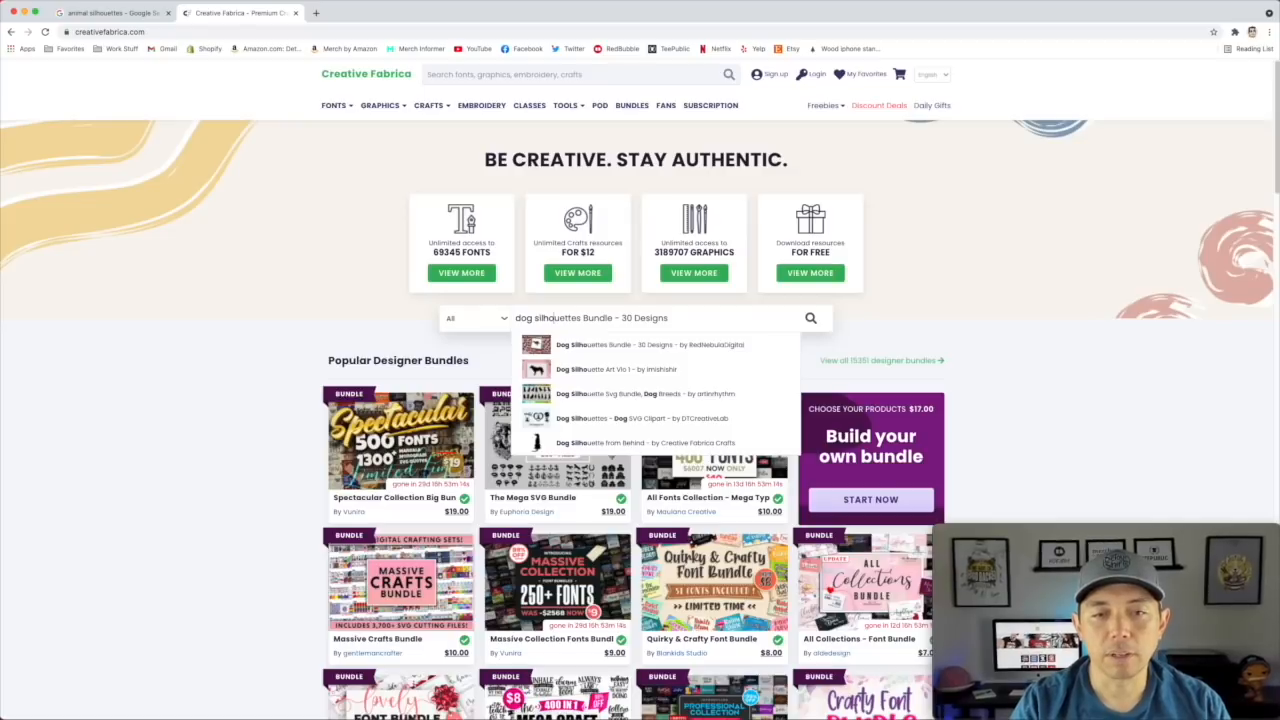
{"action": "type", "text": "ette"}
{"action": "key", "text": "Return"}
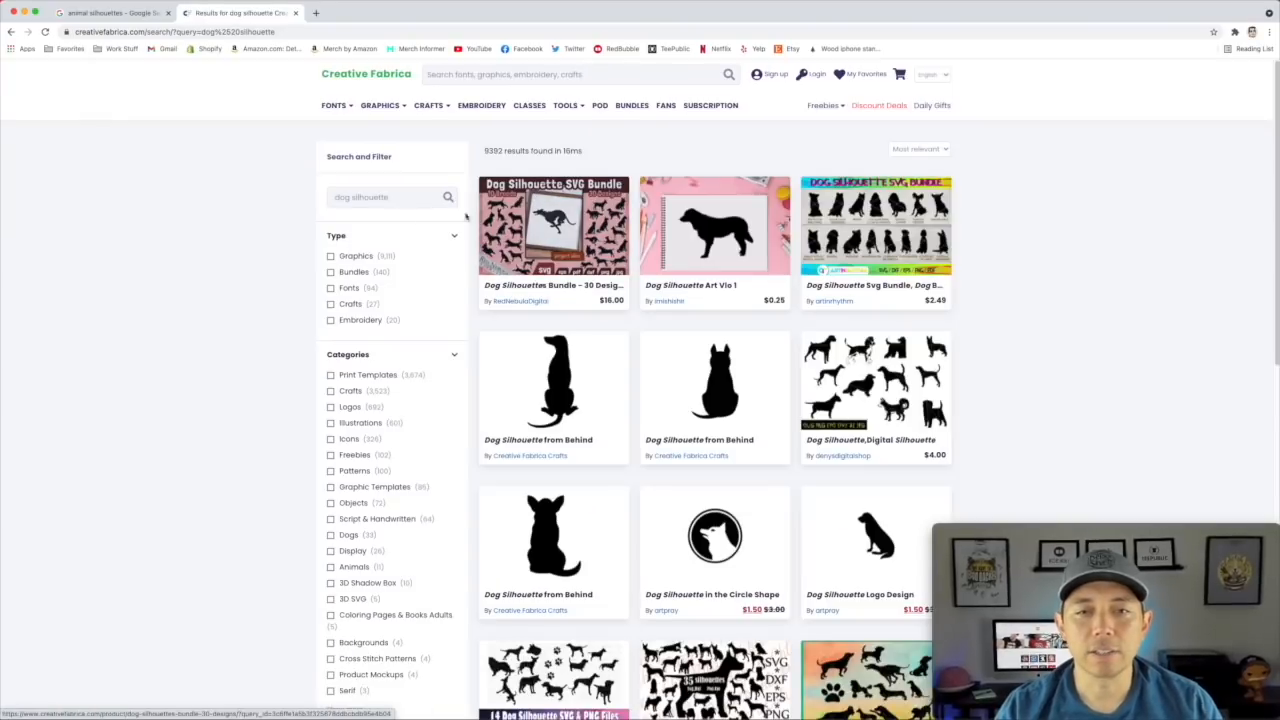
- Look through the dog silhouette results and filter them to the Freebies category
{"action": "scroll", "coordinate": [666, 276], "scroll_direction": "down", "scroll_amount": 5}
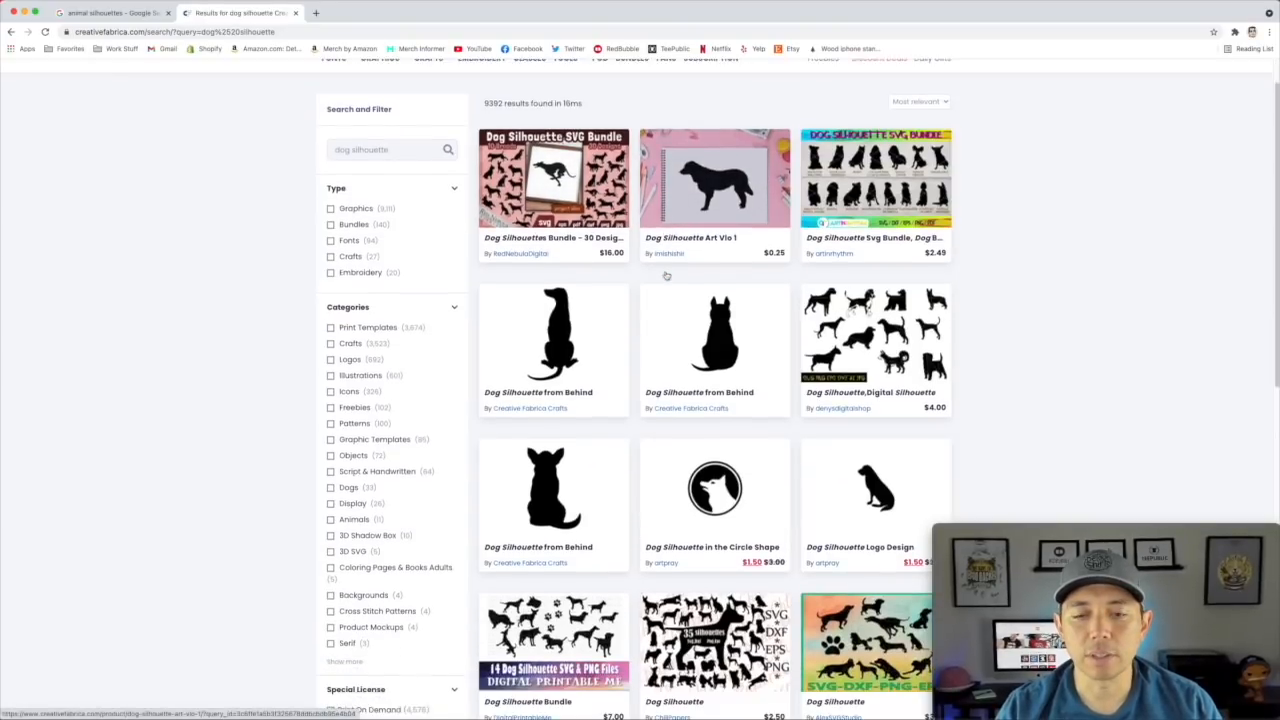
{"action": "scroll", "coordinate": [666, 276], "scroll_direction": "down", "scroll_amount": 12}
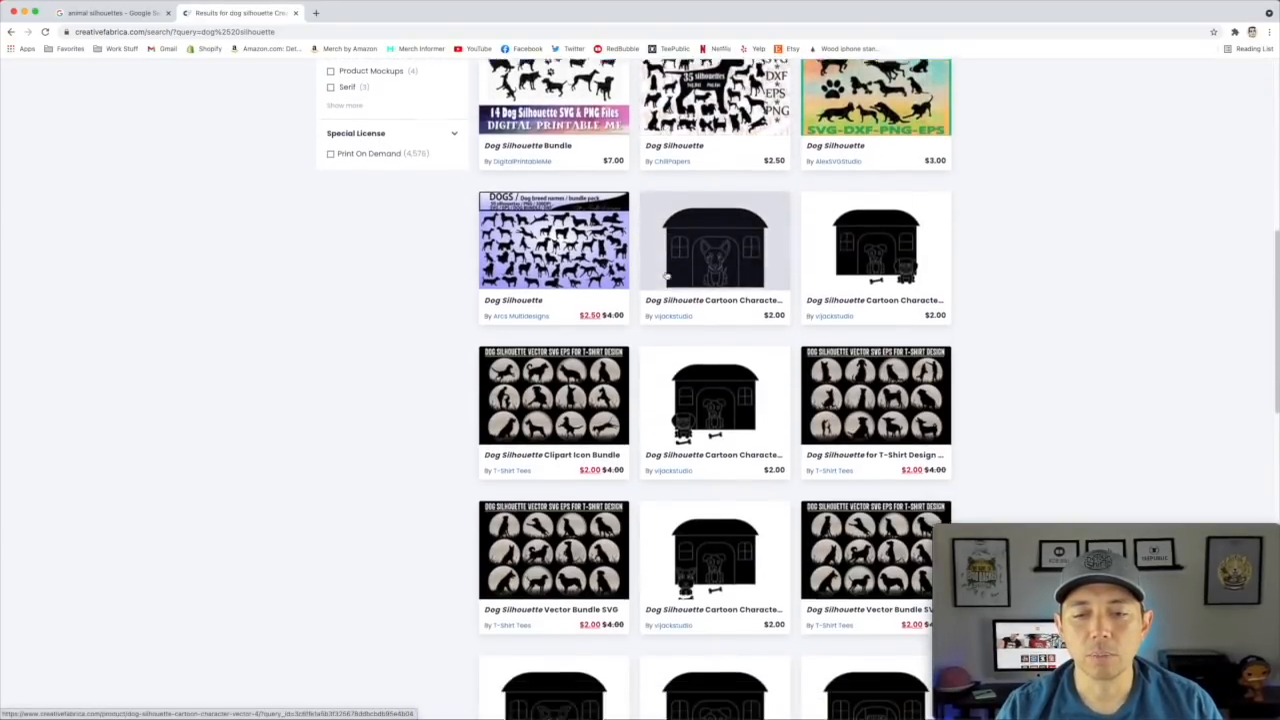
{"action": "scroll", "coordinate": [666, 276], "scroll_direction": "down", "scroll_amount": 15}
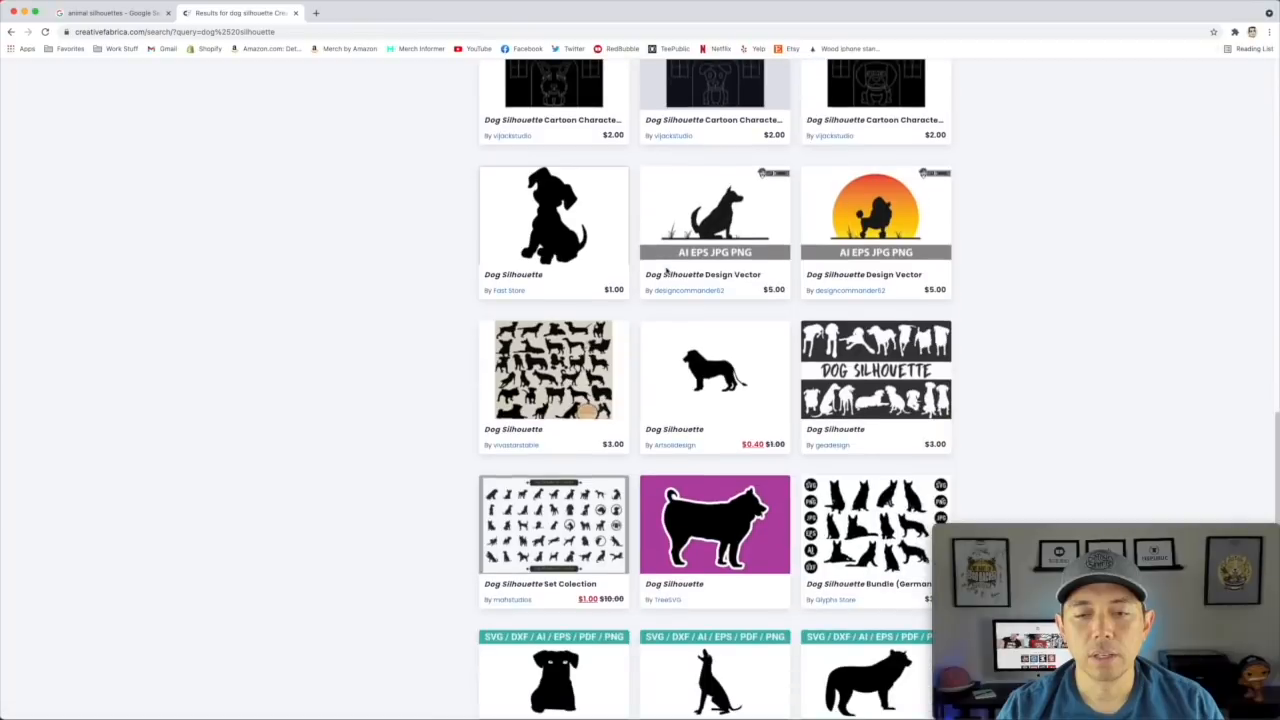
{"action": "scroll", "coordinate": [666, 270], "scroll_direction": "up", "scroll_amount": 20}
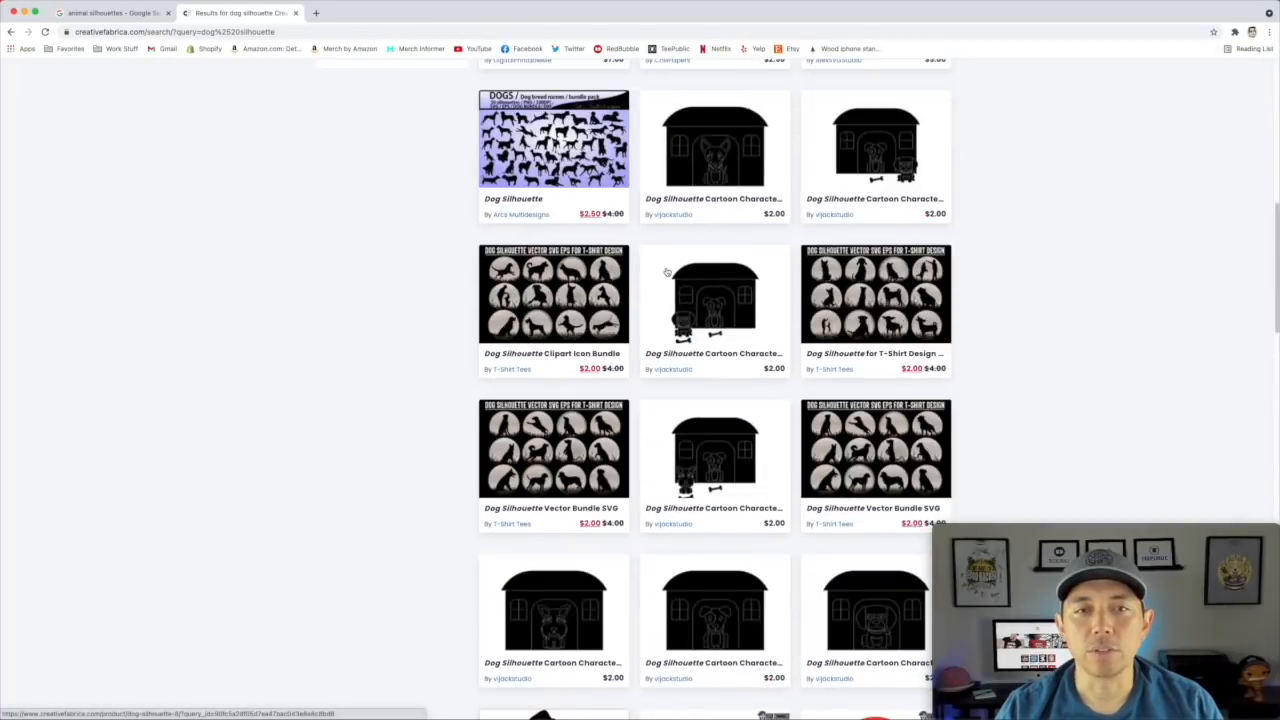
{"action": "scroll", "coordinate": [666, 270], "scroll_direction": "up", "scroll_amount": 4}
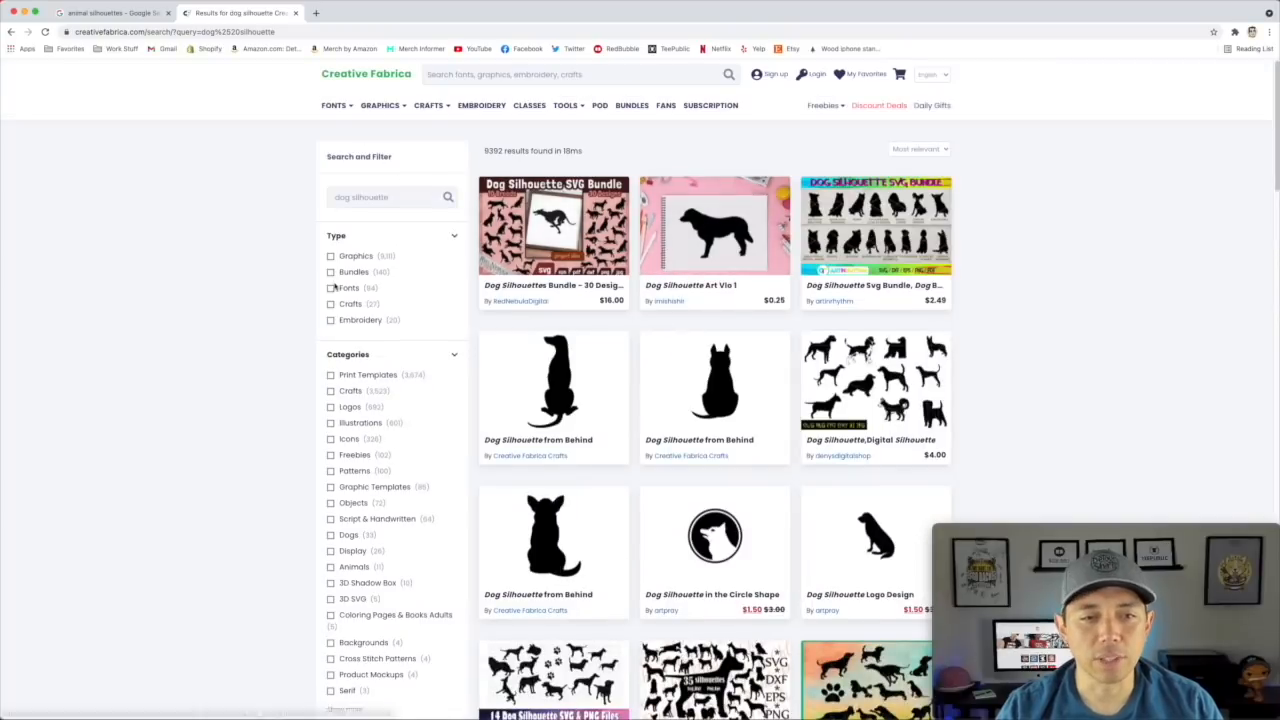
{"action": "left_click", "coordinate": [330, 454]}
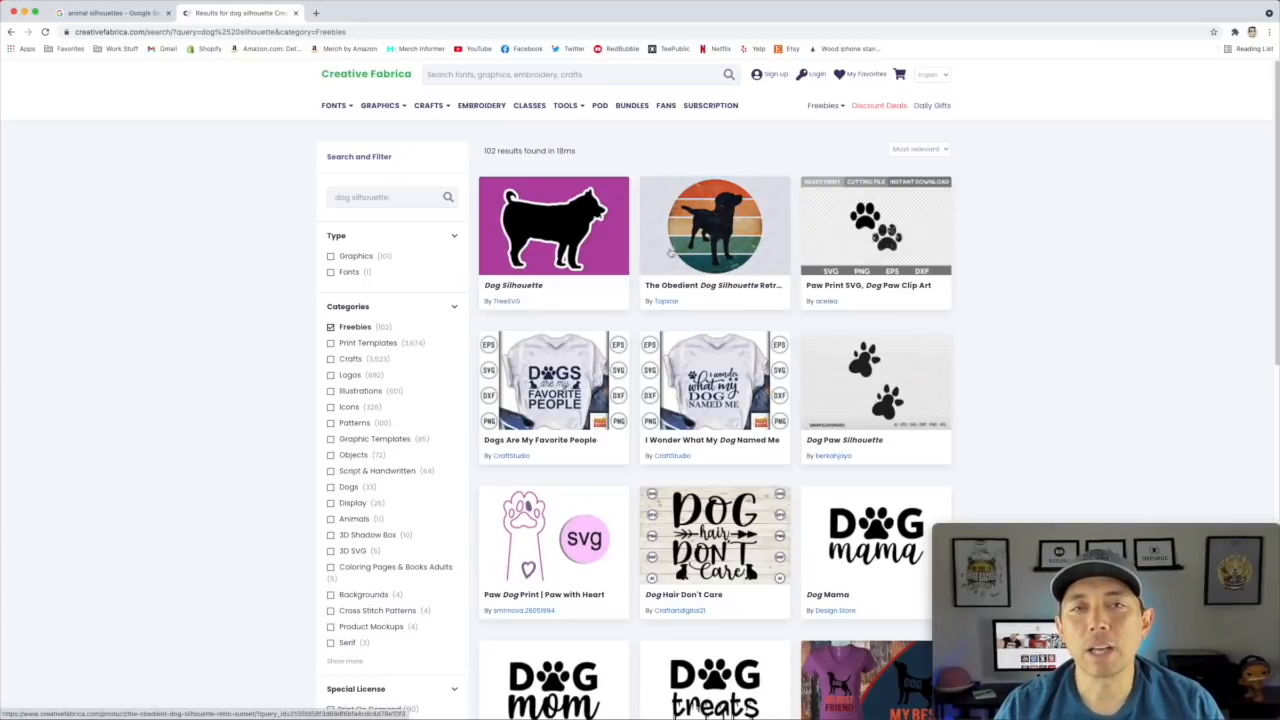
- Open the free graphic "The Obedient Dog Silhouette Retro Sunset" and review its description and tote bag preview
{"action": "left_click", "coordinate": [741, 220]}
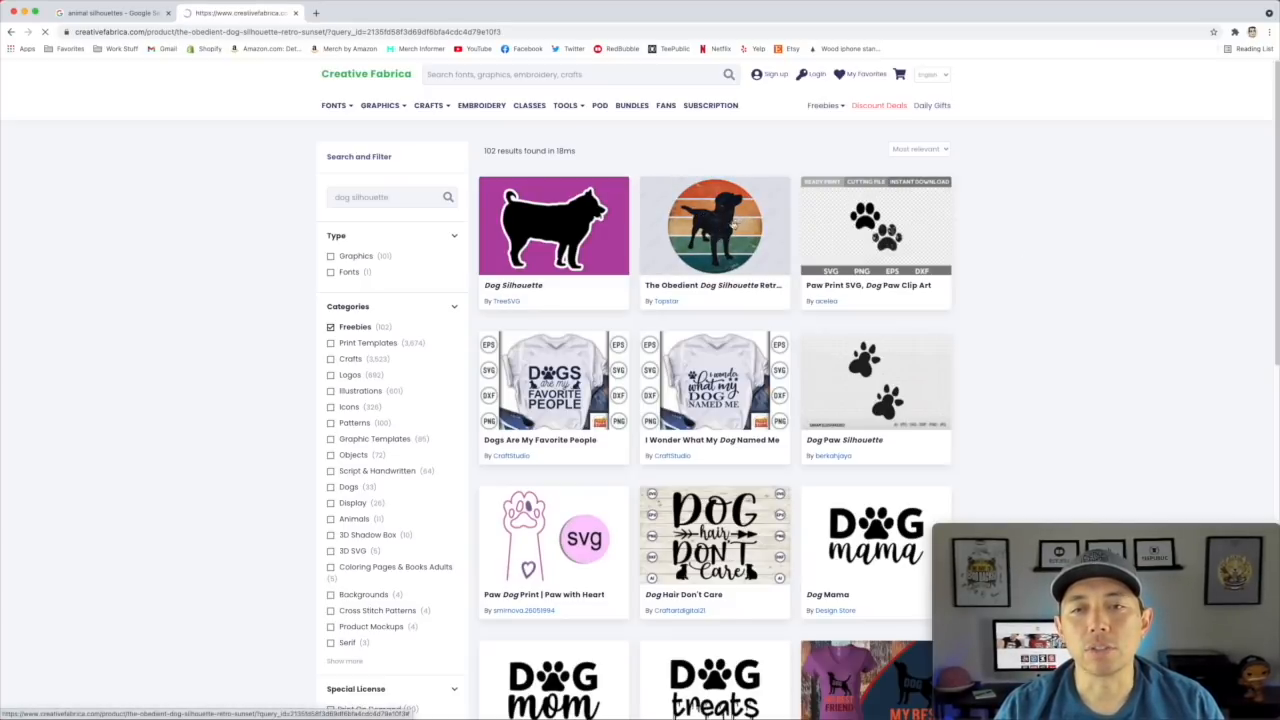
{"action": "scroll", "coordinate": [760, 318], "scroll_direction": "down", "scroll_amount": 1}
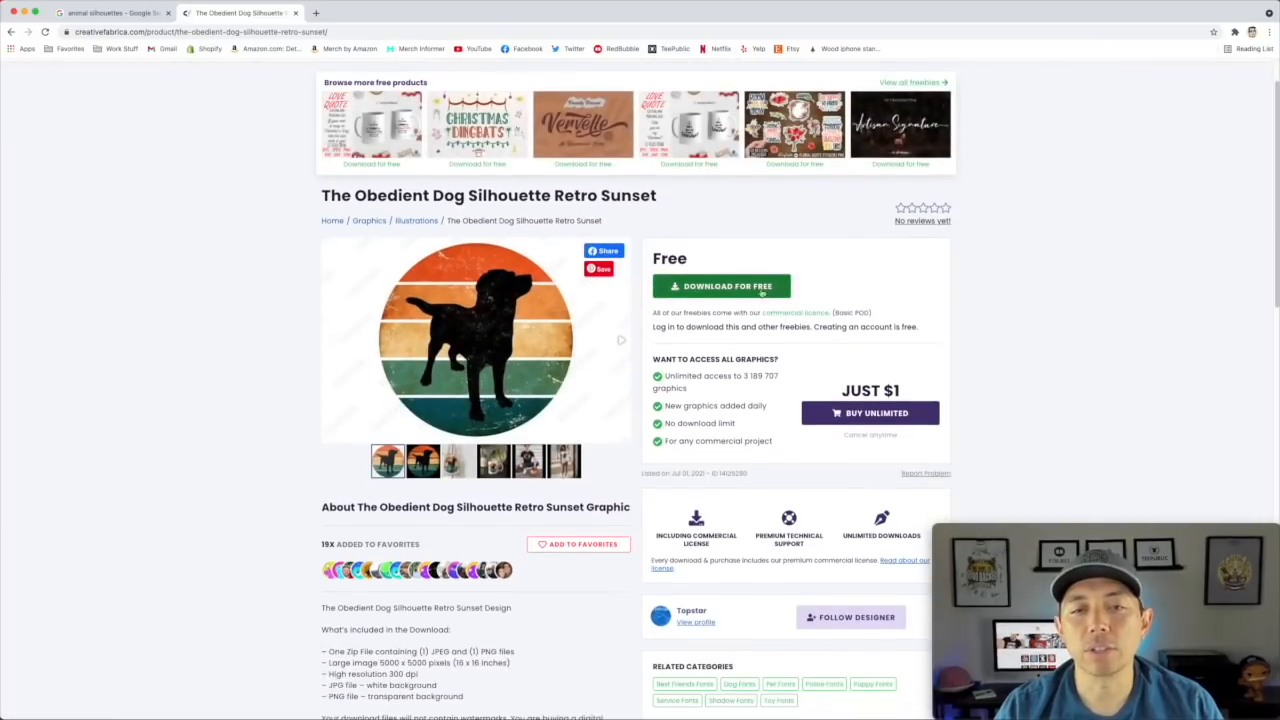
{"action": "scroll", "coordinate": [750, 318], "scroll_direction": "down", "scroll_amount": 1}
{"action": "scroll", "coordinate": [731, 314], "scroll_direction": "down", "scroll_amount": 1}
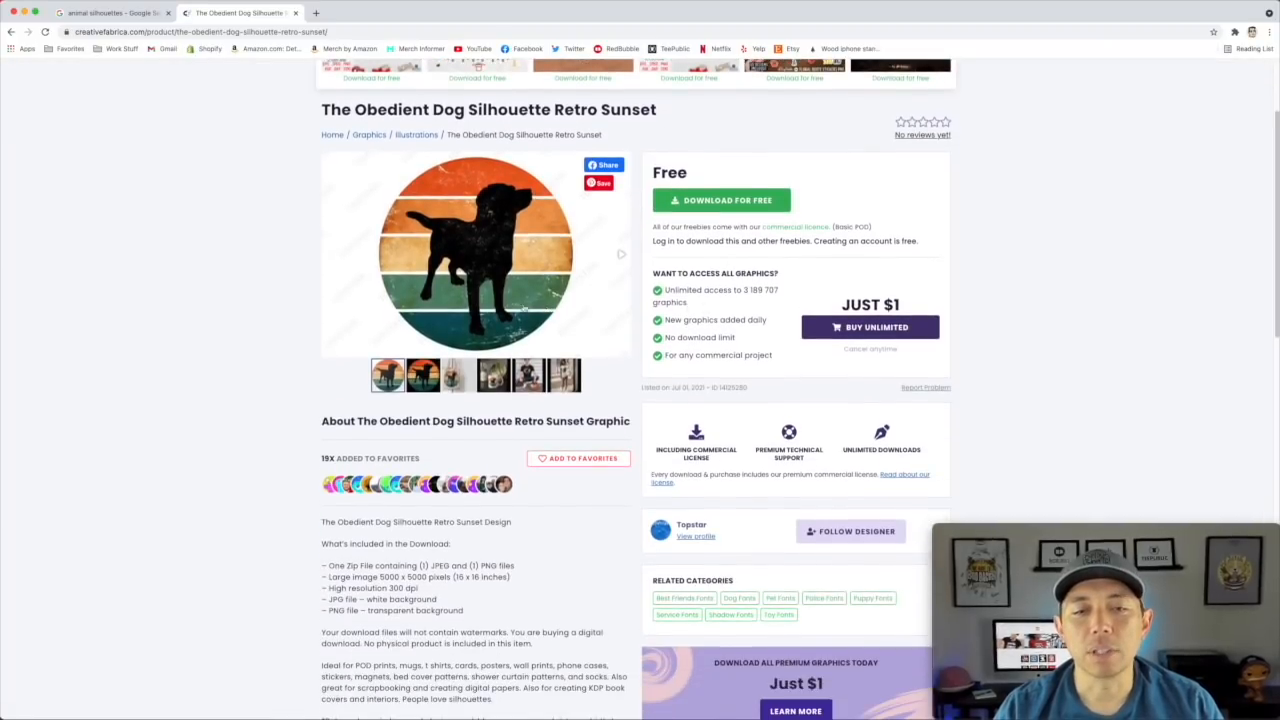
{"action": "left_click", "coordinate": [457, 377]}
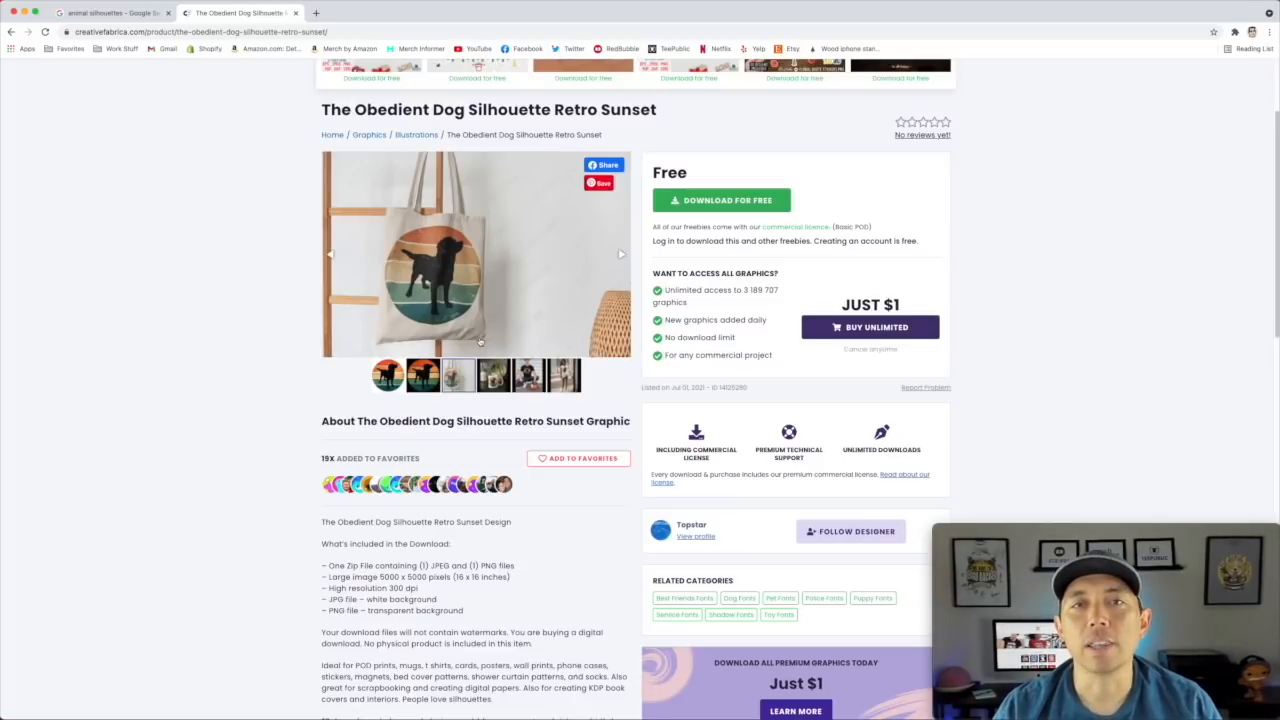
{"action": "scroll", "coordinate": [645, 333], "scroll_direction": "up", "scroll_amount": 3}
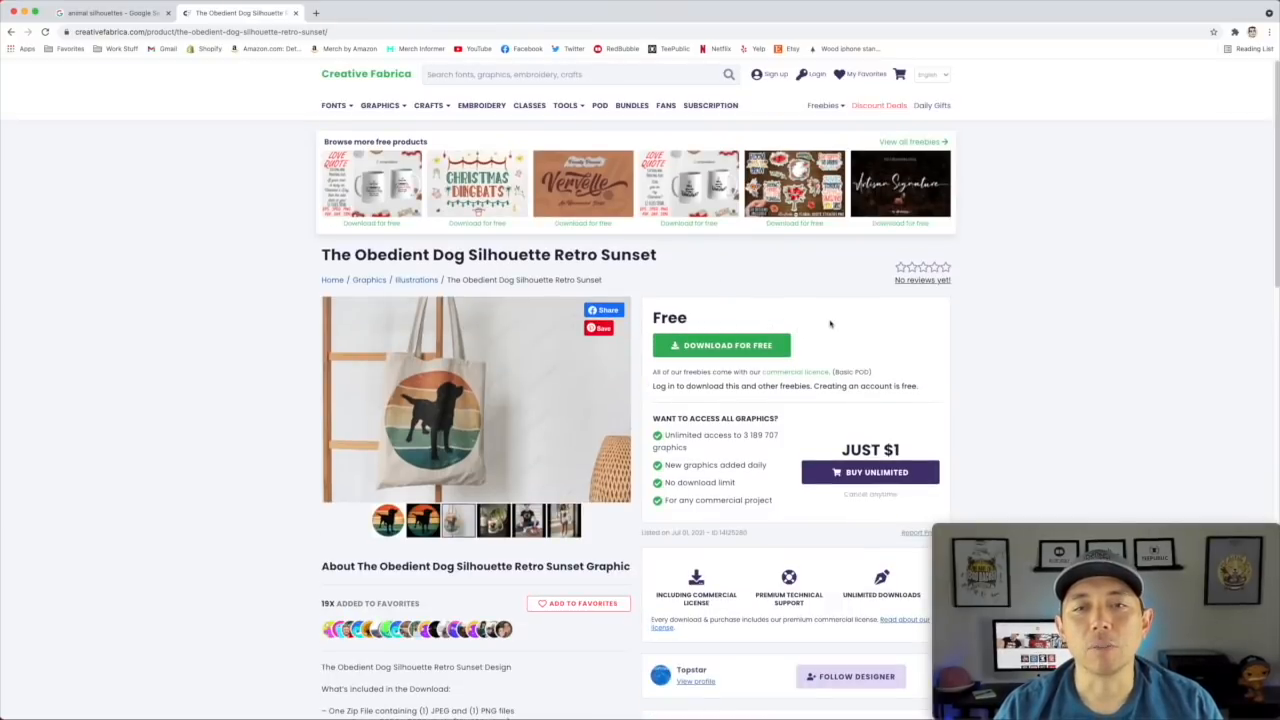
{"action": "scroll", "coordinate": [830, 323], "scroll_direction": "down", "scroll_amount": 1}
{"action": "scroll", "coordinate": [830, 323], "scroll_direction": "down", "scroll_amount": 1}
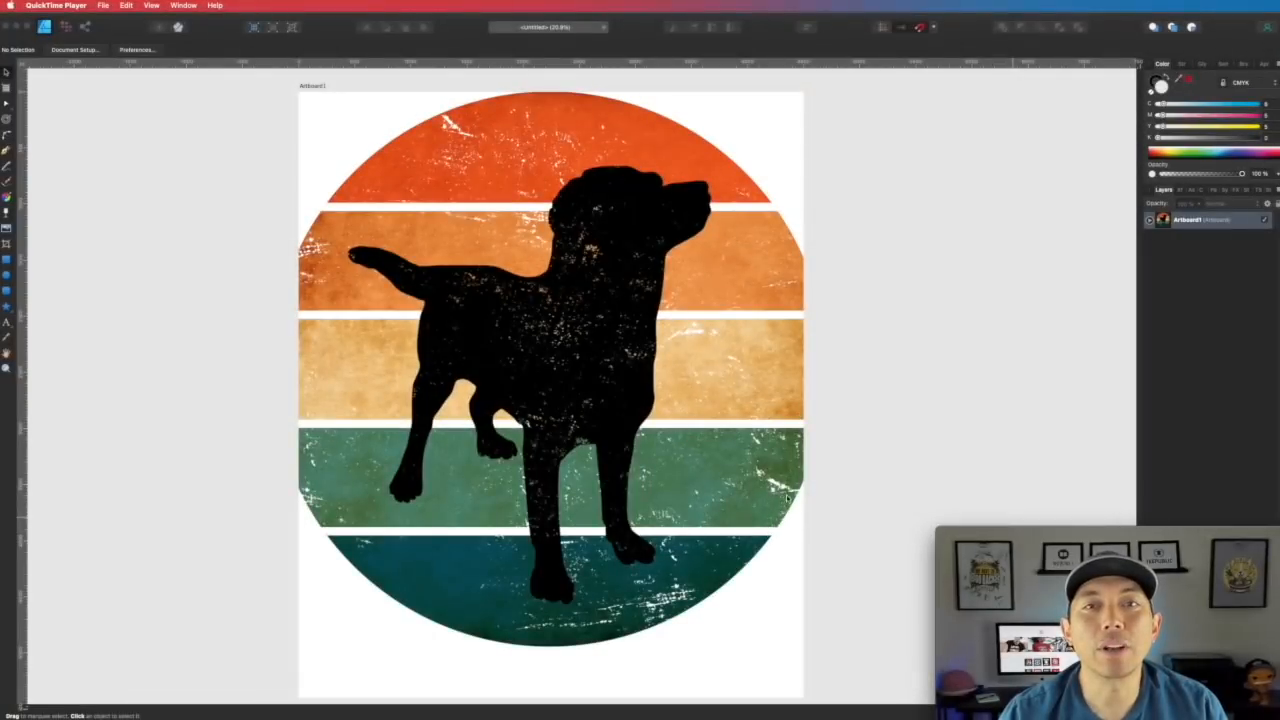
- Check the pixel dimensions of the artboard that holds the dog image, leaving nothing selected
{"action": "left_click", "coordinate": [680, 259]}
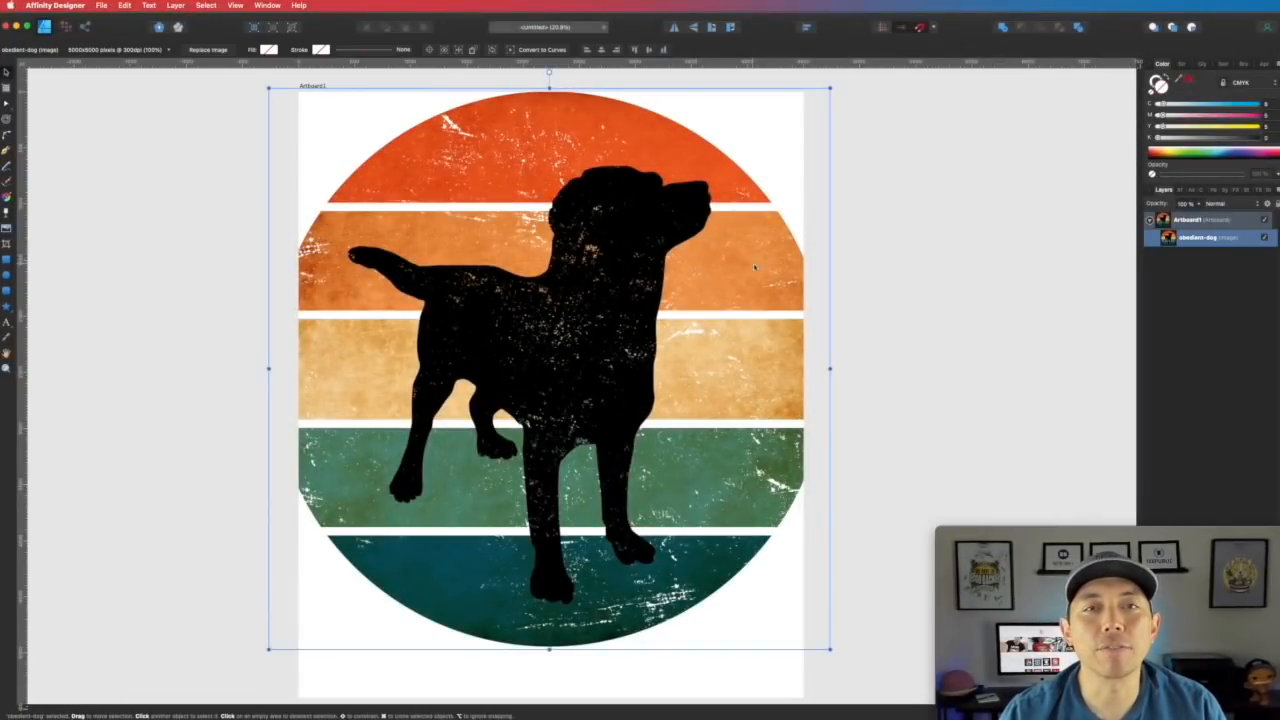
{"action": "left_click", "coordinate": [1195, 219]}
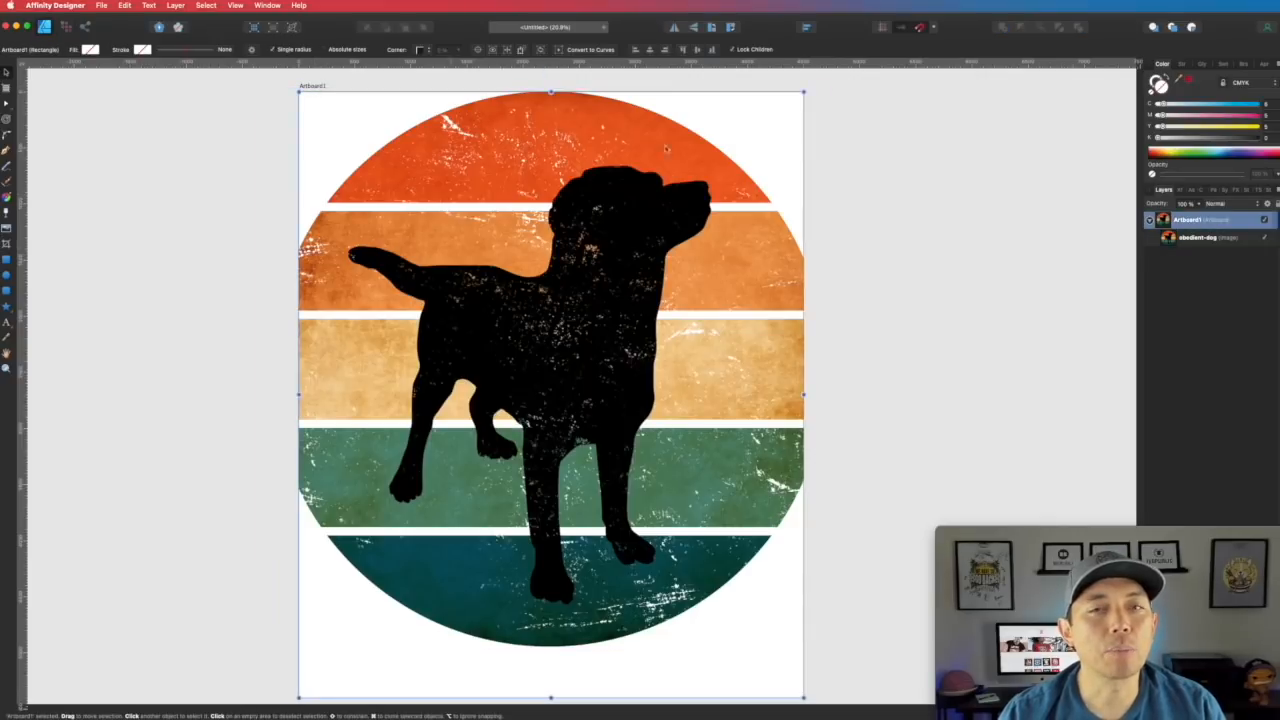
{"action": "left_click", "coordinate": [1181, 190]}
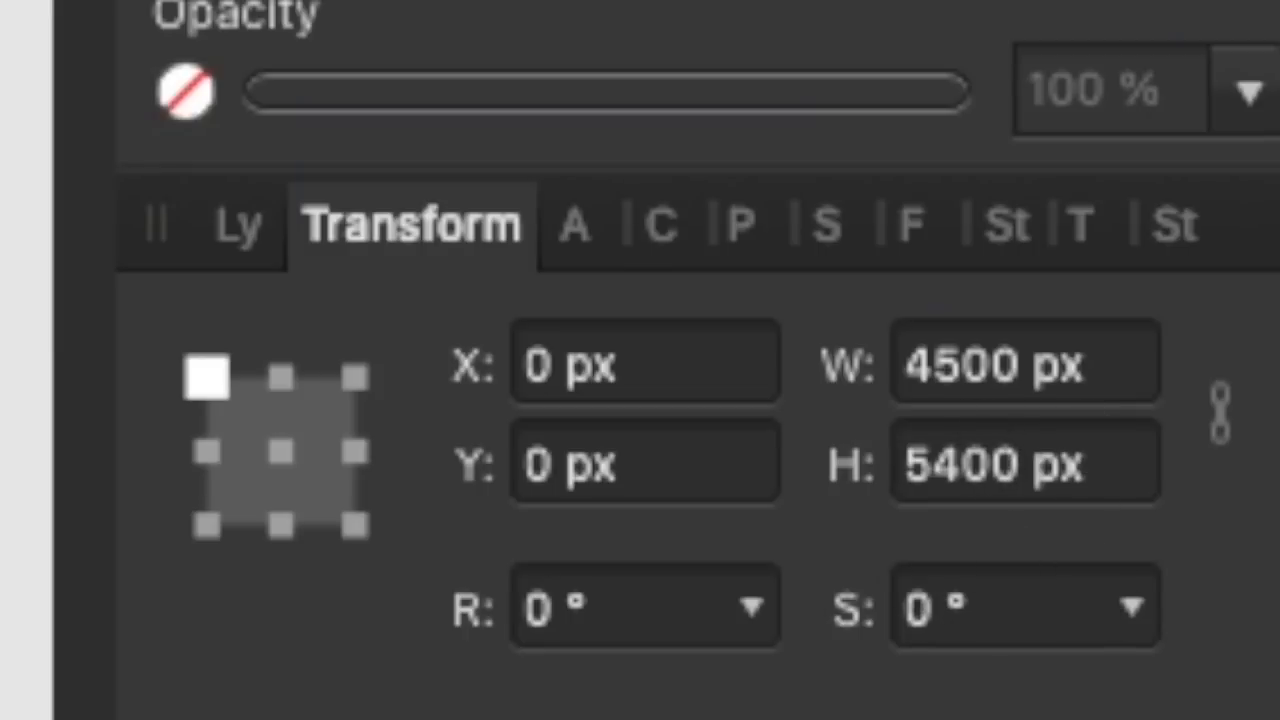
{"action": "left_click", "coordinate": [940, 220]}
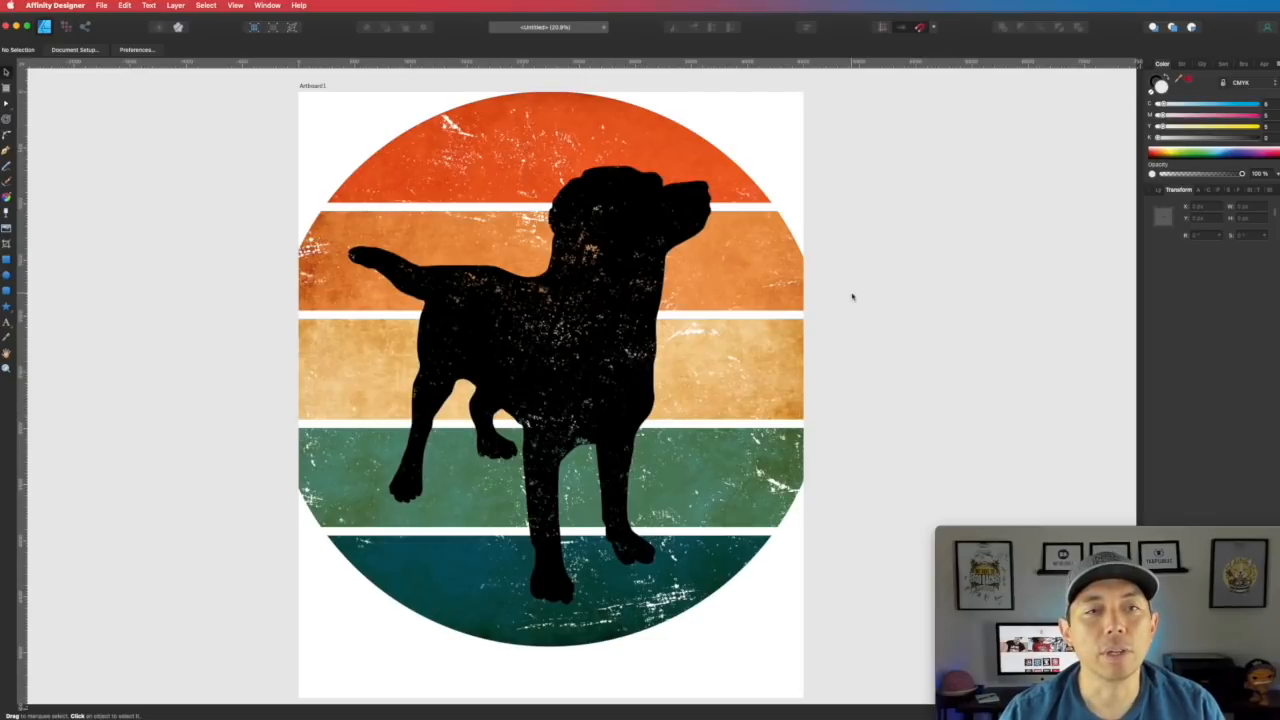
- Draw a circle about 290 px in diameter with the Ellipse tool where the dog's tail meets its body
{"action": "scroll", "coordinate": [852, 296], "scroll_direction": "down", "scroll_amount": 1}
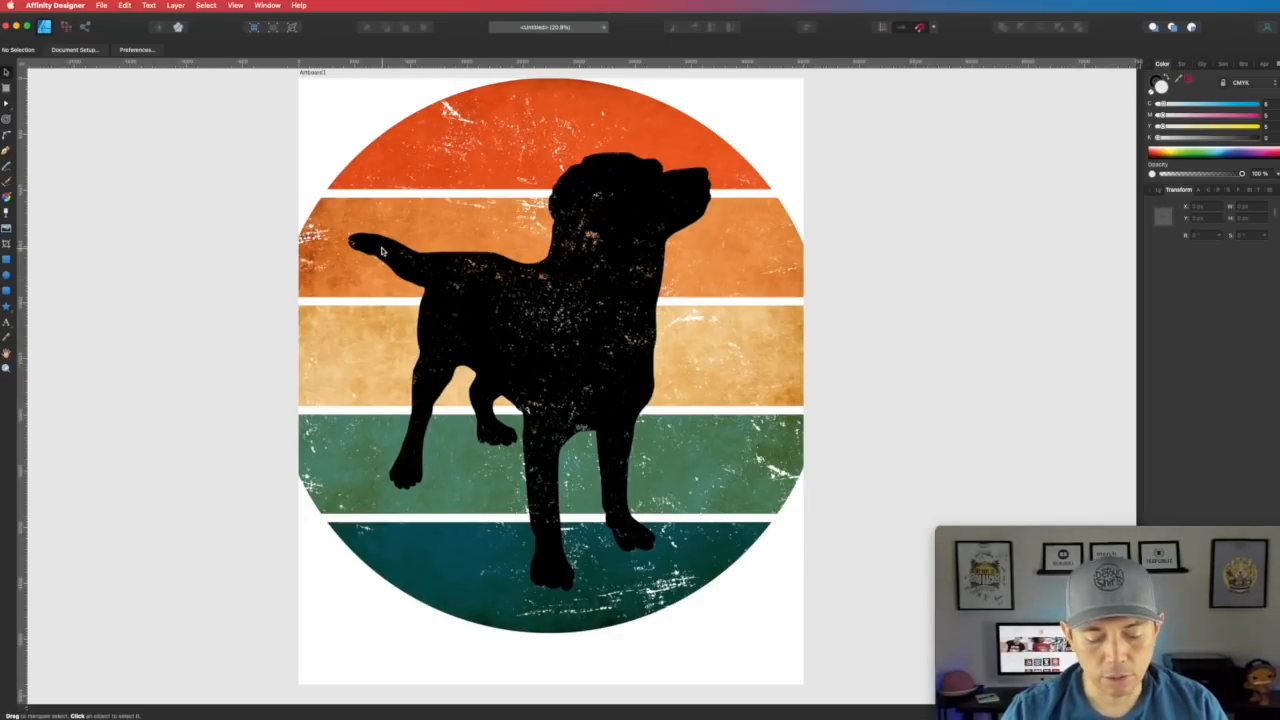
{"action": "key", "text": "super+equal"}
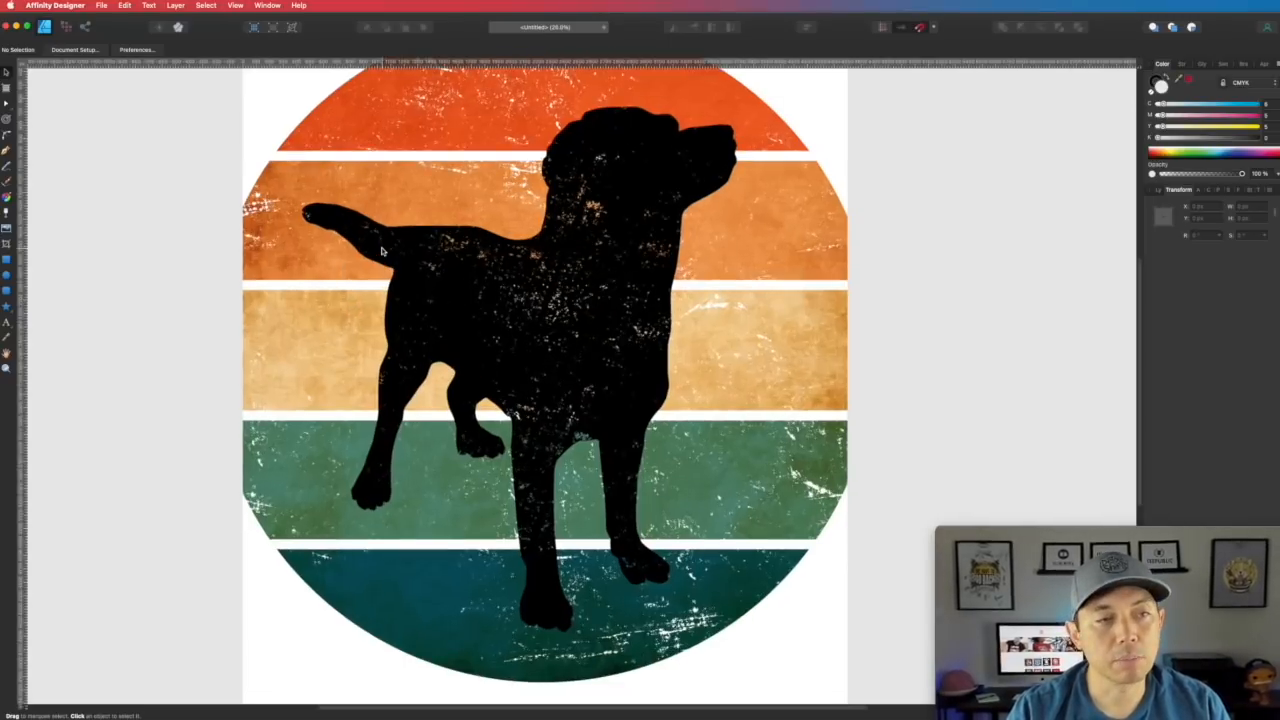
{"action": "key", "text": "super+equal"}
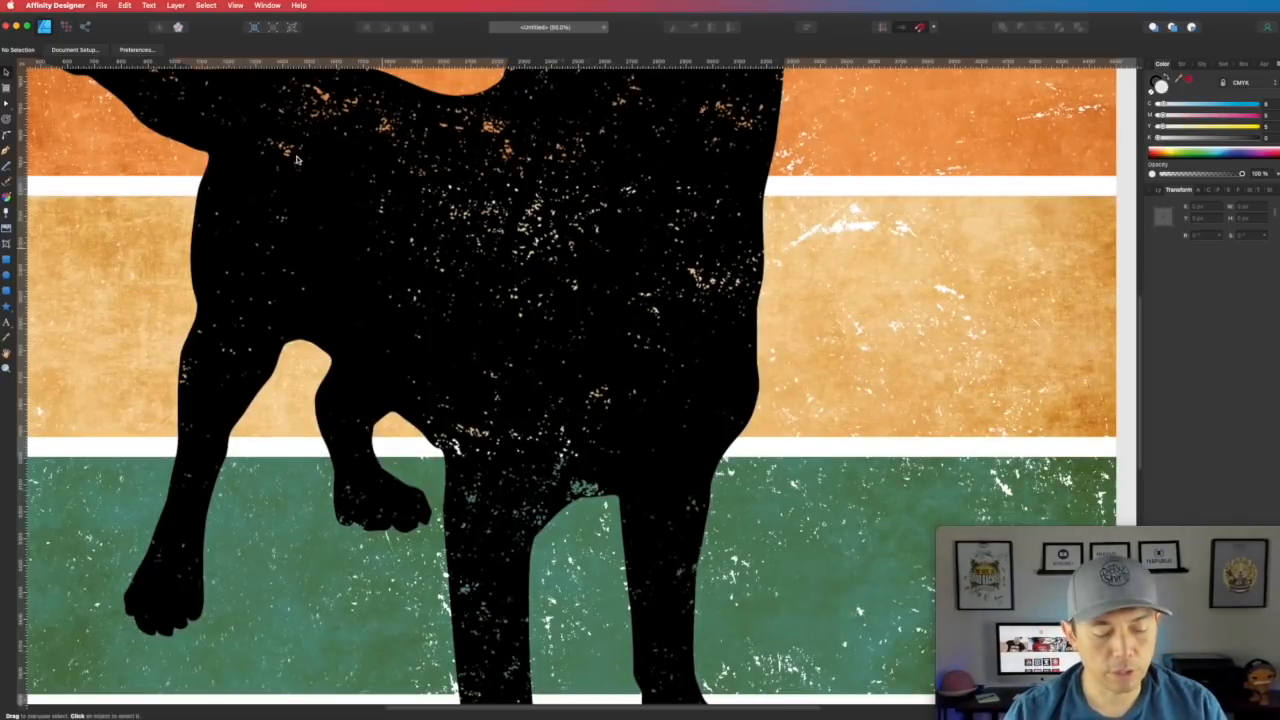
{"action": "left_click_drag", "start_coordinate": [295, 172], "coordinate": [596, 347]}
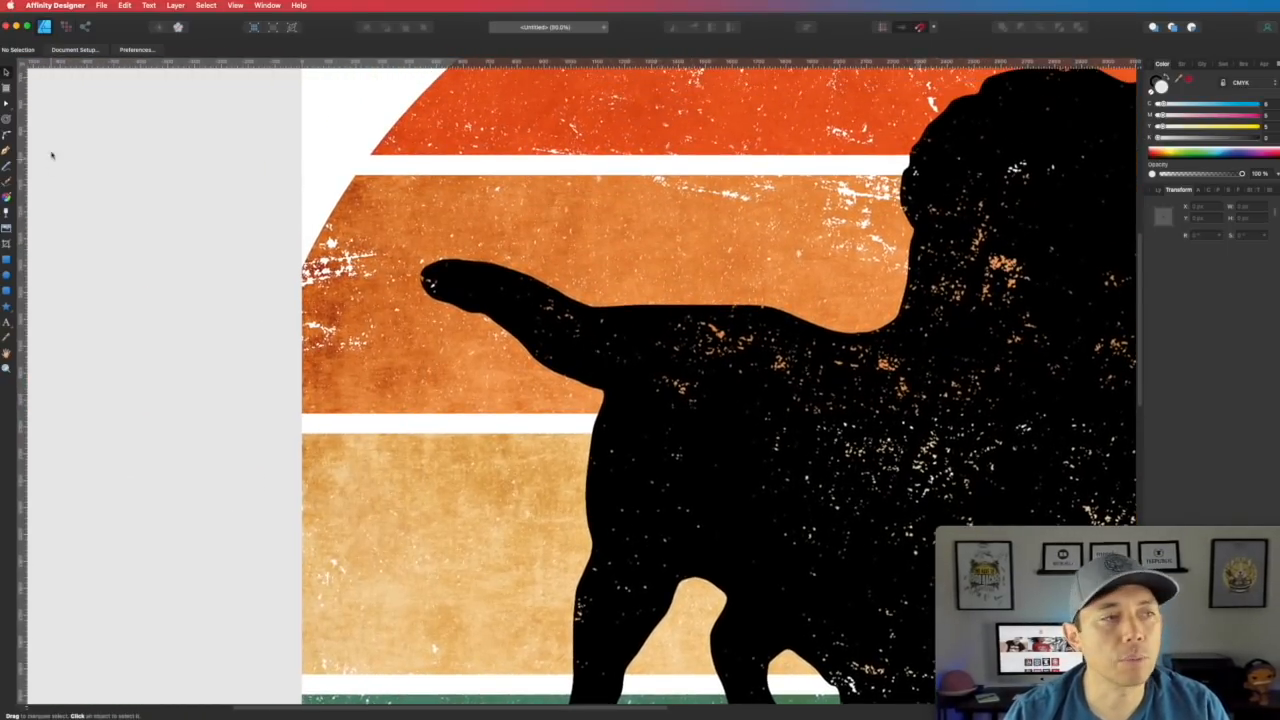
{"action": "left_click", "coordinate": [7, 278]}
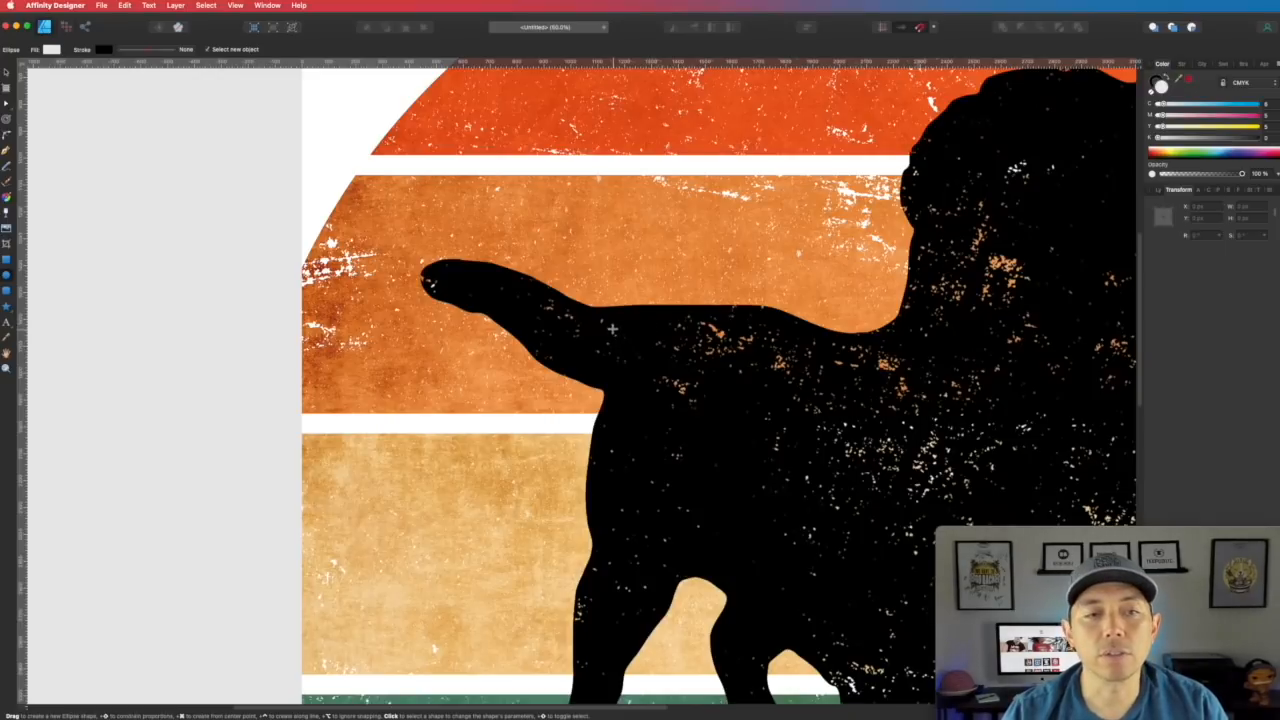
{"action": "left_click_drag", "start_coordinate": [608, 325], "coordinate": [686, 402]}
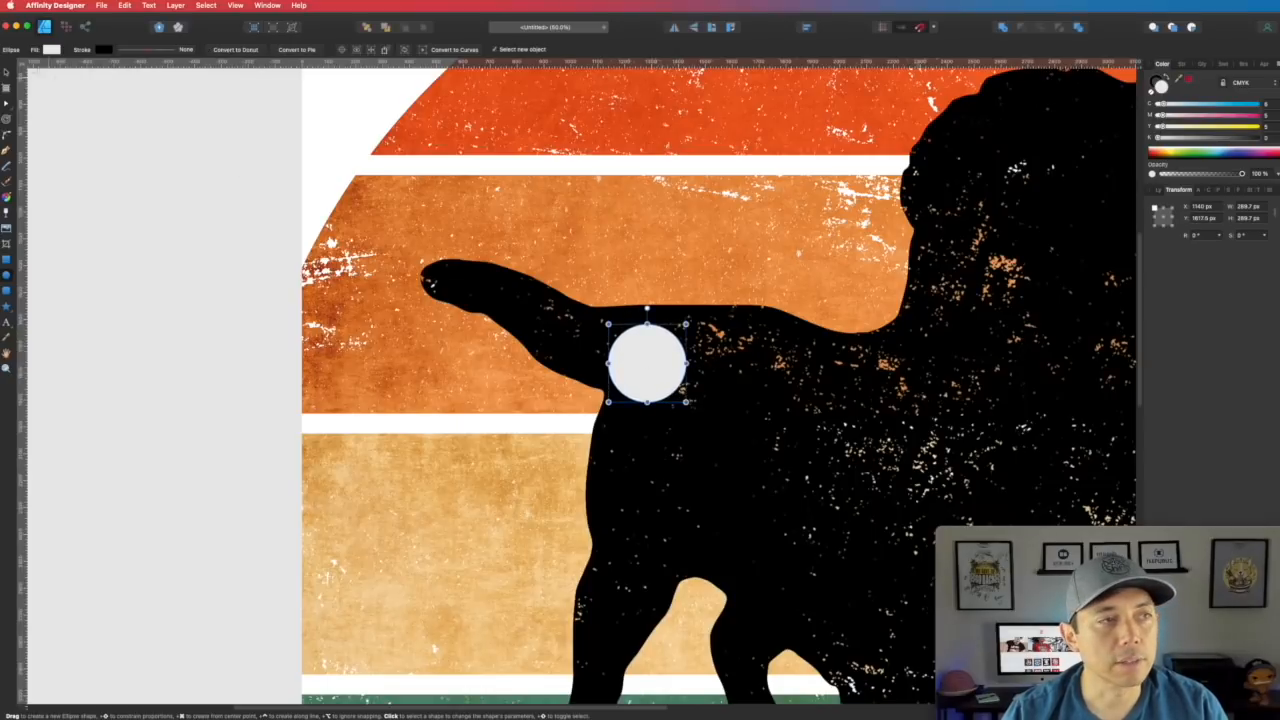
- Move the circle onto the base of the tail and enlarge it to about 309 px to span the silhouette's width
{"action": "key", "text": "v"}
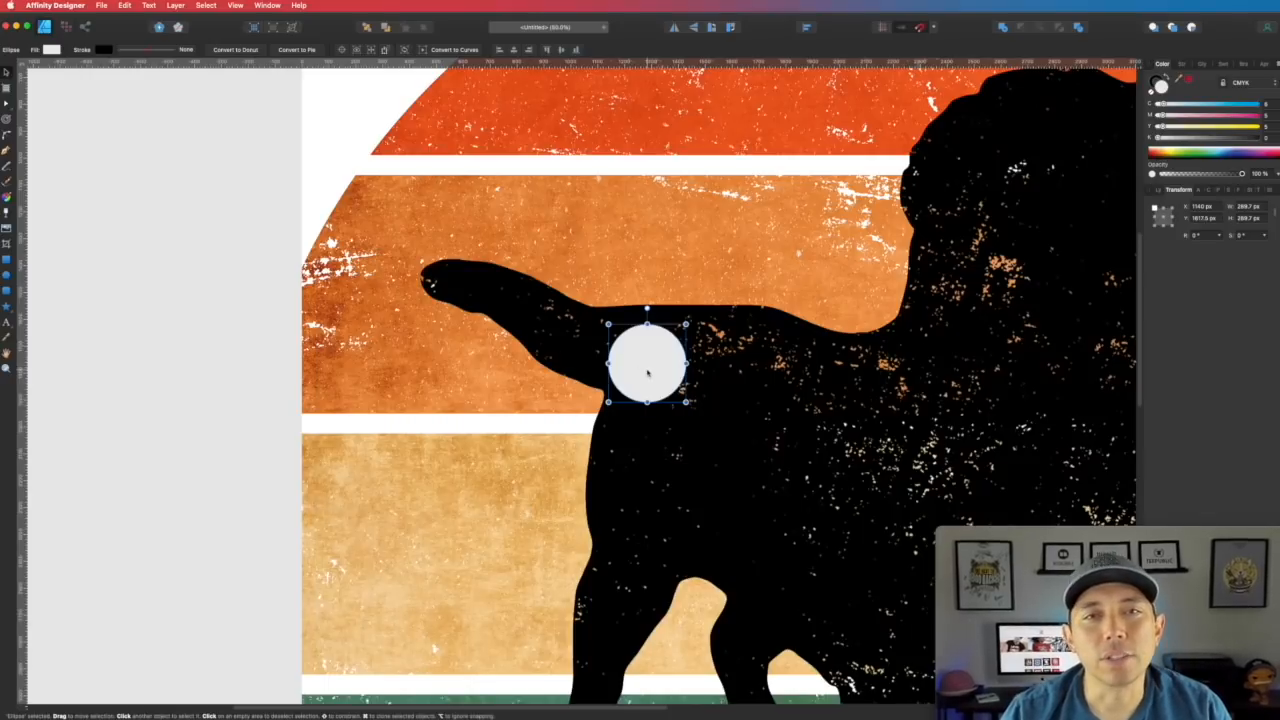
{"action": "left_click_drag", "start_coordinate": [647, 373], "coordinate": [612, 355]}
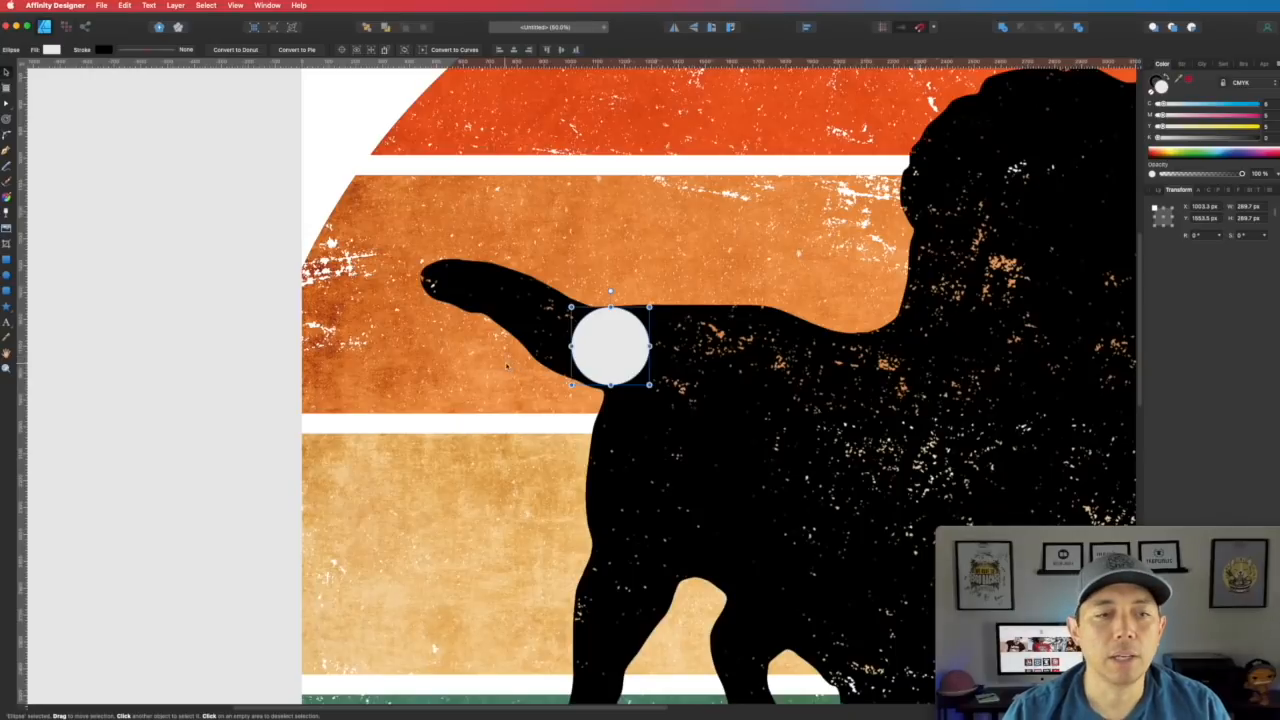
{"action": "left_click_drag", "start_coordinate": [571, 384], "coordinate": [568, 389]}
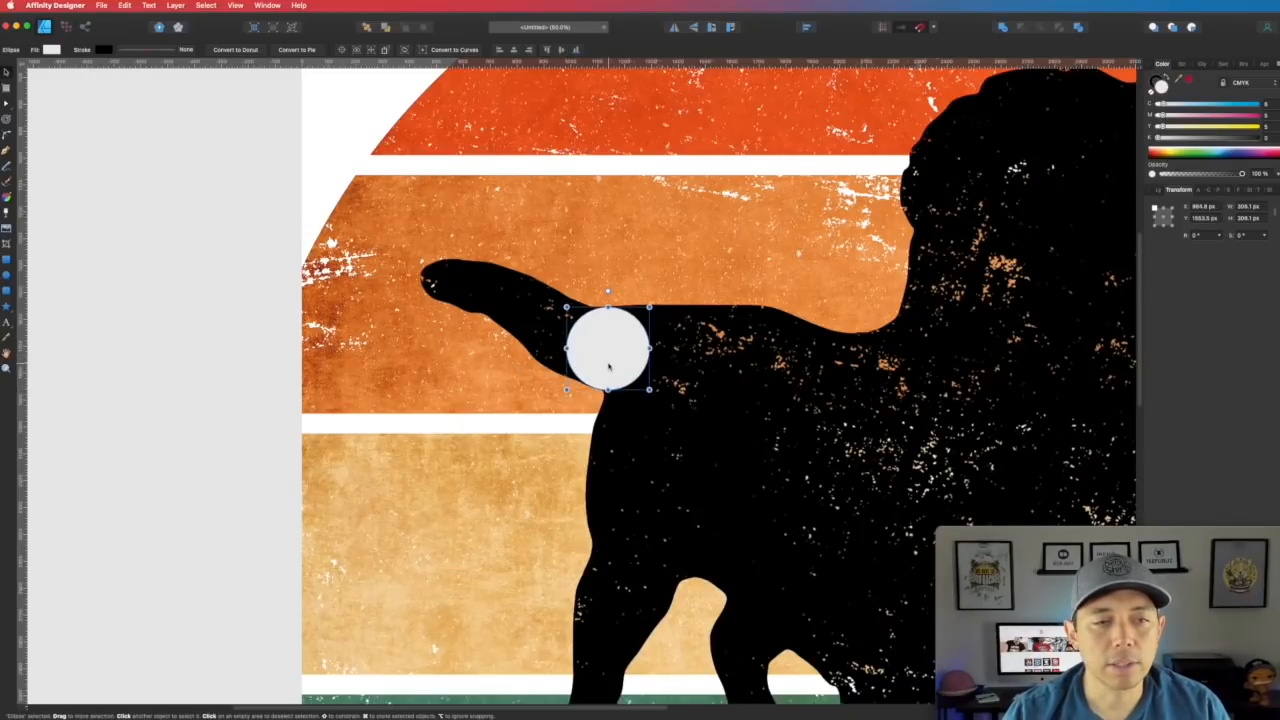
- Duplicate the circle into two smaller ones, about 169 px and 125 px, stacked one above the other beside it on the tail
{"action": "left_click_drag", "start_coordinate": [612, 364], "coordinate": [541, 361]}
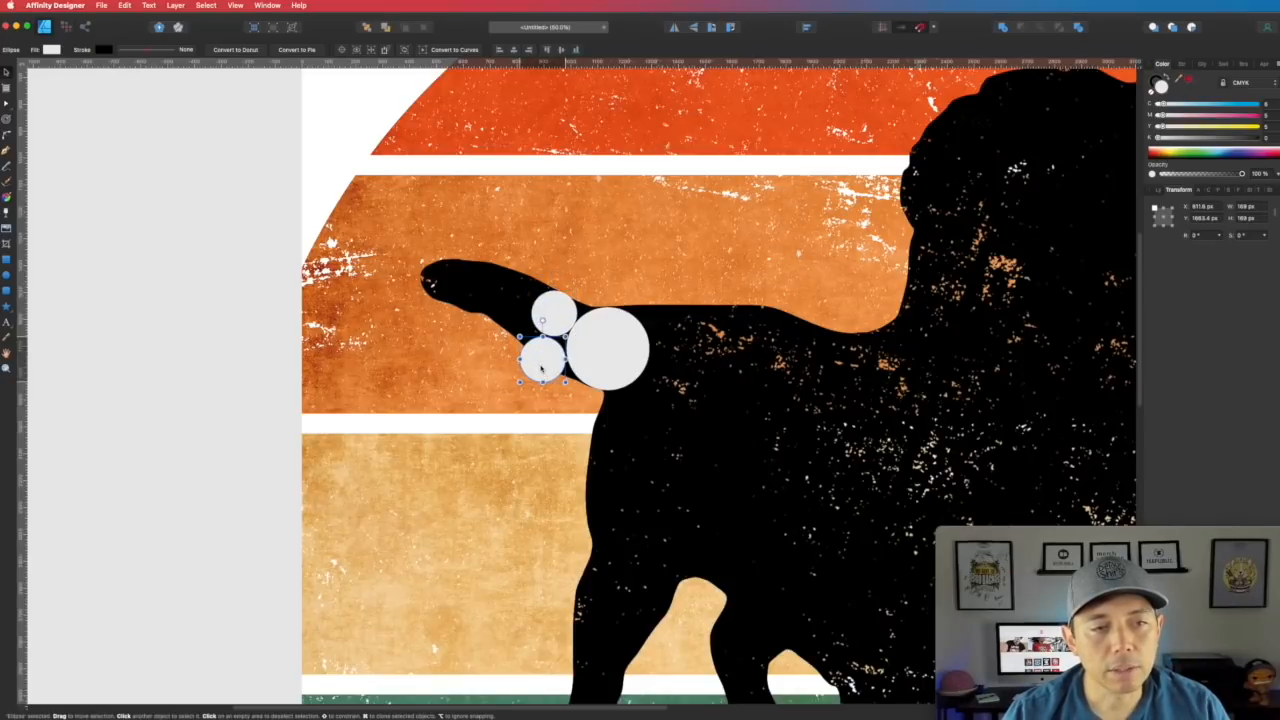
{"action": "left_click_drag", "start_coordinate": [549, 357], "coordinate": [549, 352]}
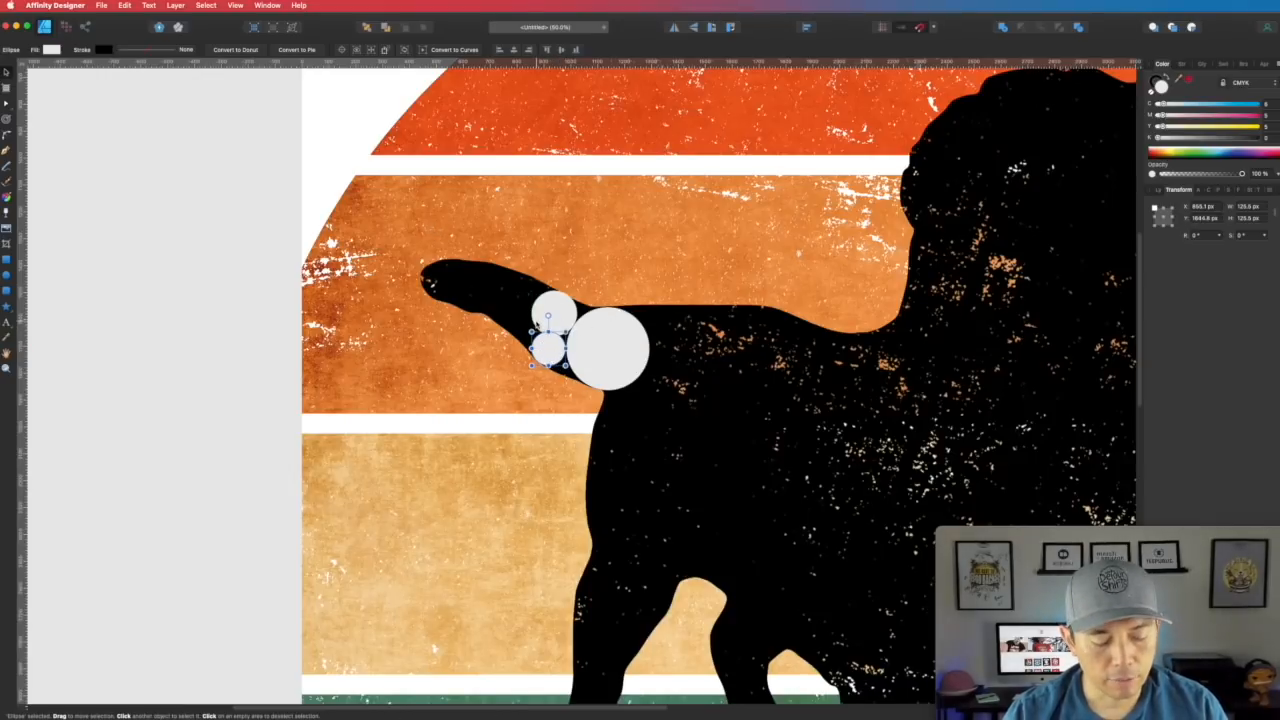
{"action": "scroll", "coordinate": [537, 326], "scroll_direction": "up", "scroll_amount": 2}
{"action": "scroll", "coordinate": [547, 388], "scroll_direction": "up", "scroll_amount": 6}
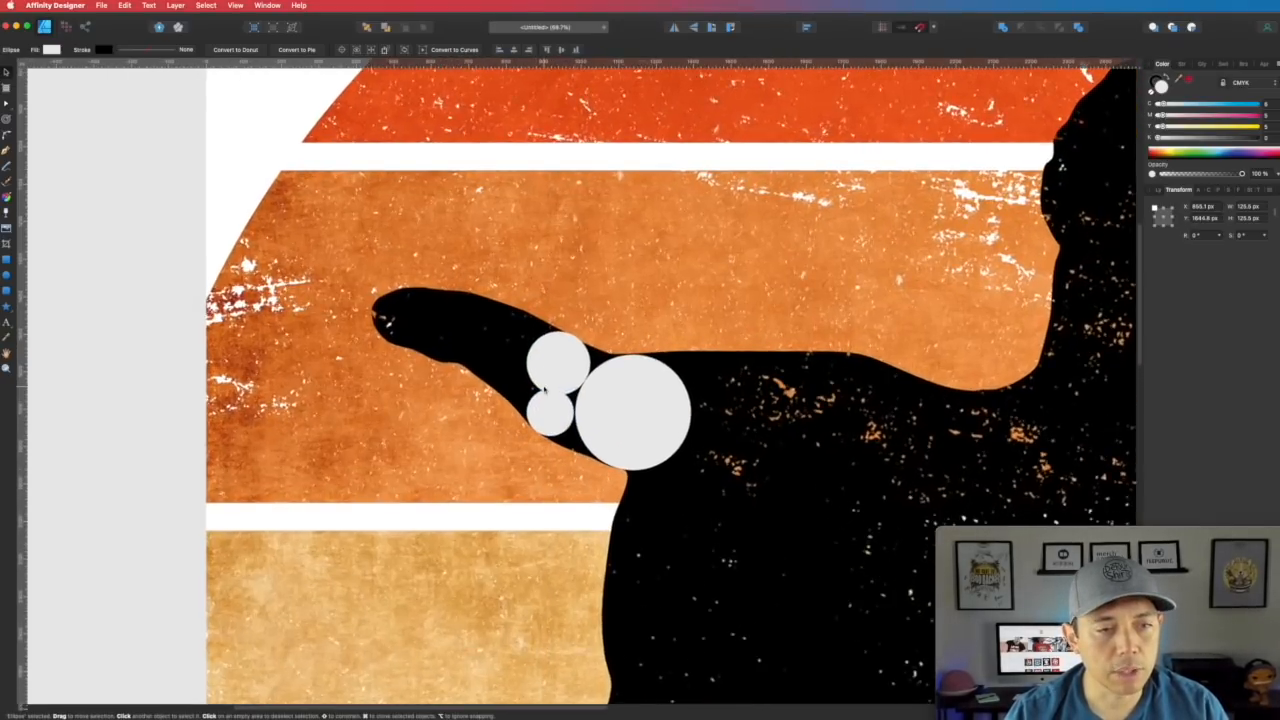
{"action": "left_click_drag", "start_coordinate": [567, 443], "coordinate": [566, 457]}
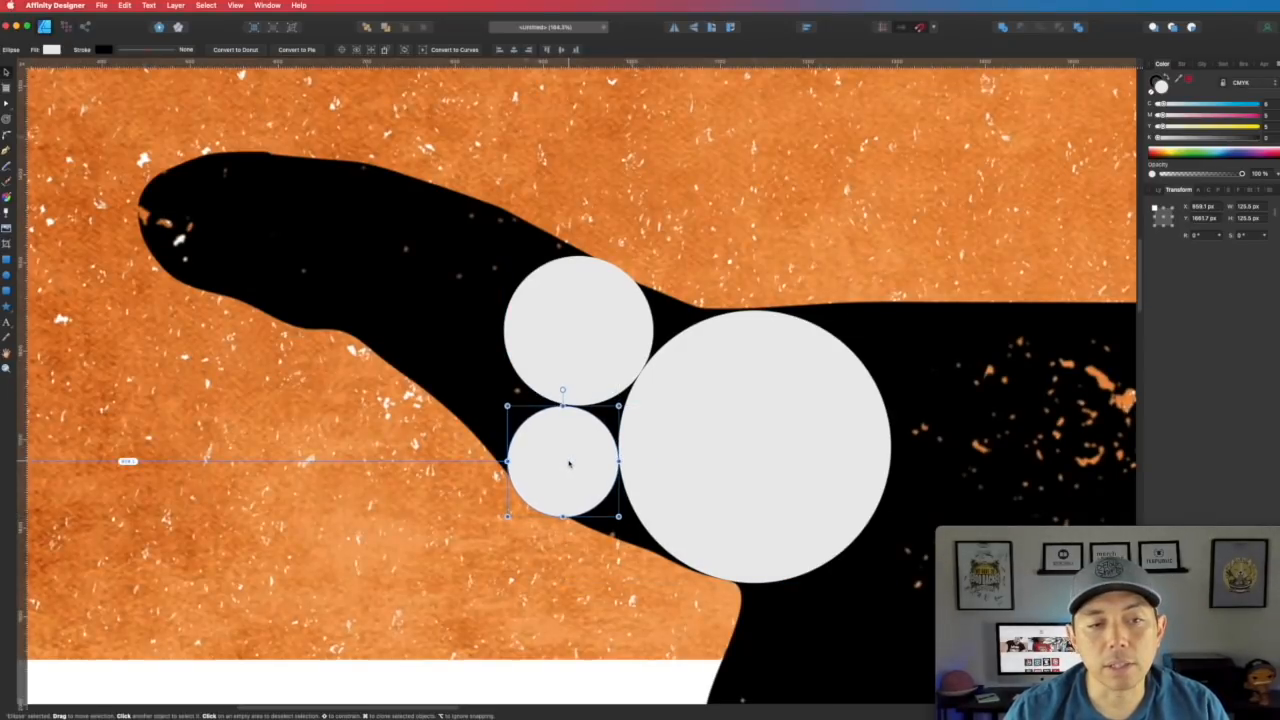
{"action": "left_click", "coordinate": [687, 256]}
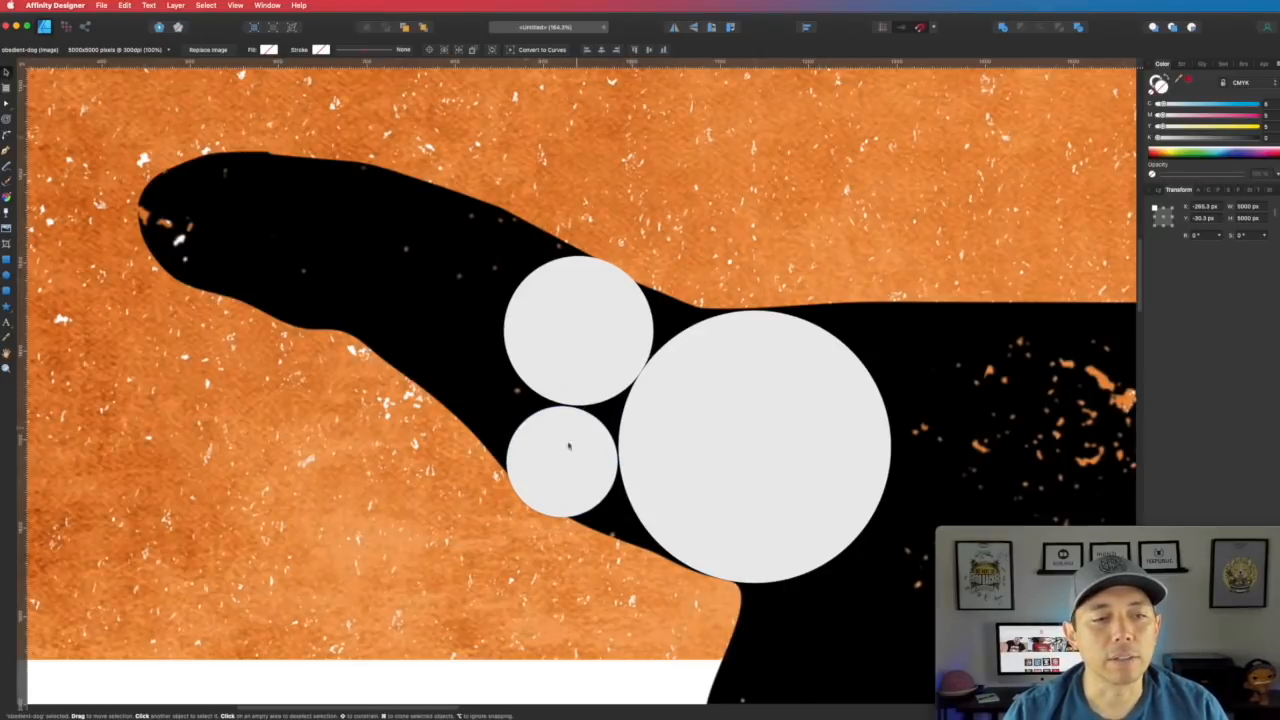
- Copy the large circle along the tail, placing one about 210 px across in the middle and a smaller one at the tip
{"action": "left_click", "coordinate": [760, 464]}
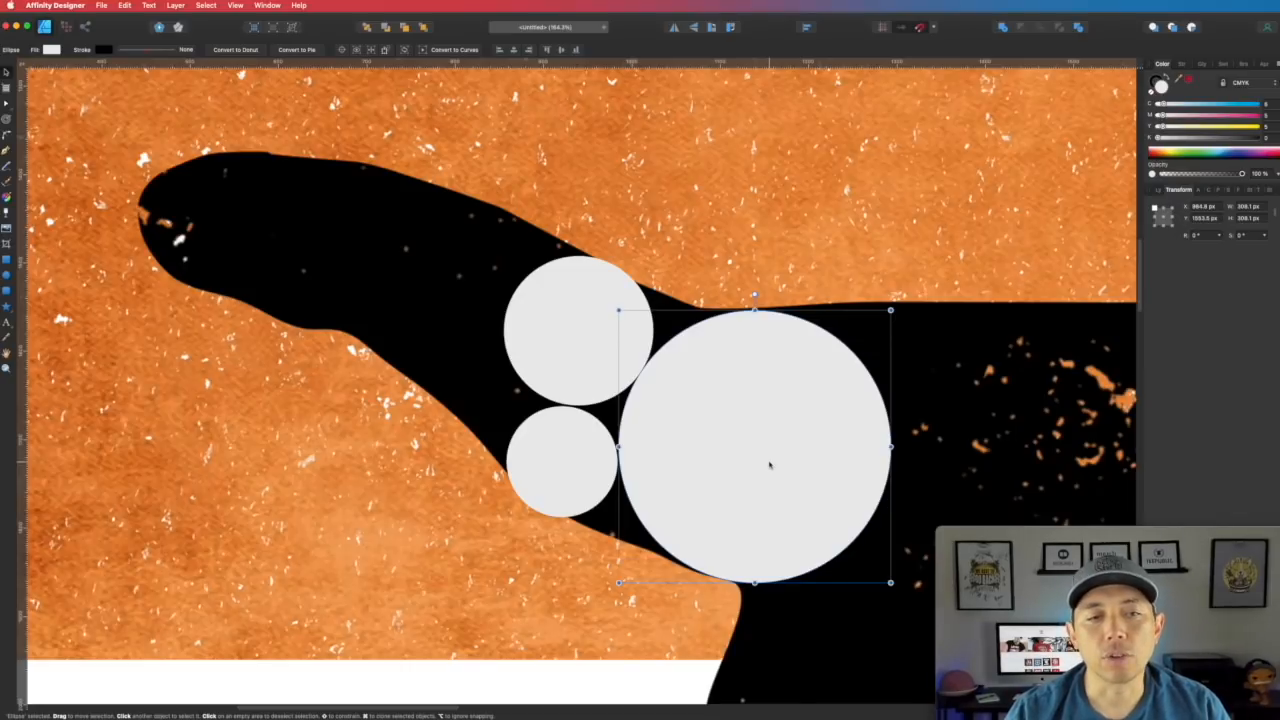
{"action": "left_click_drag", "start_coordinate": [769, 460], "coordinate": [396, 301]}
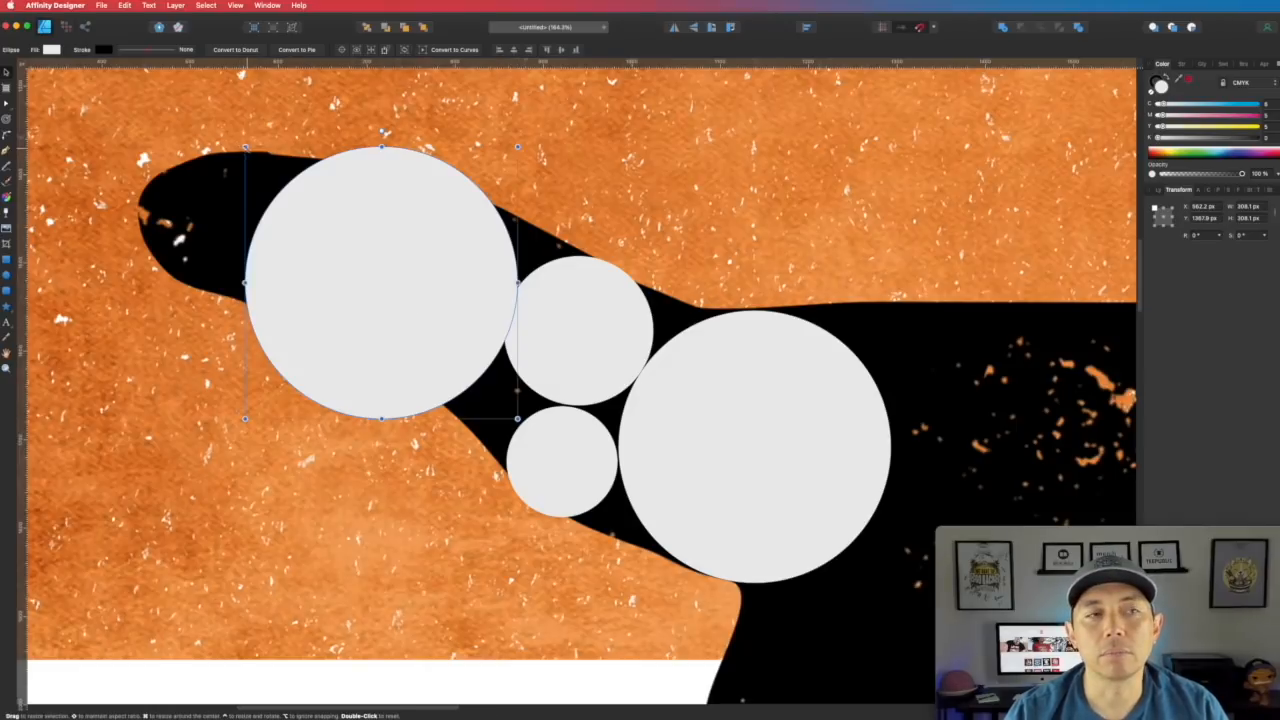
{"action": "left_click_drag", "start_coordinate": [245, 148], "coordinate": [331, 234]}
{"action": "left_click_drag", "start_coordinate": [430, 329], "coordinate": [237, 234]}
{"action": "key", "text": "super+j"}
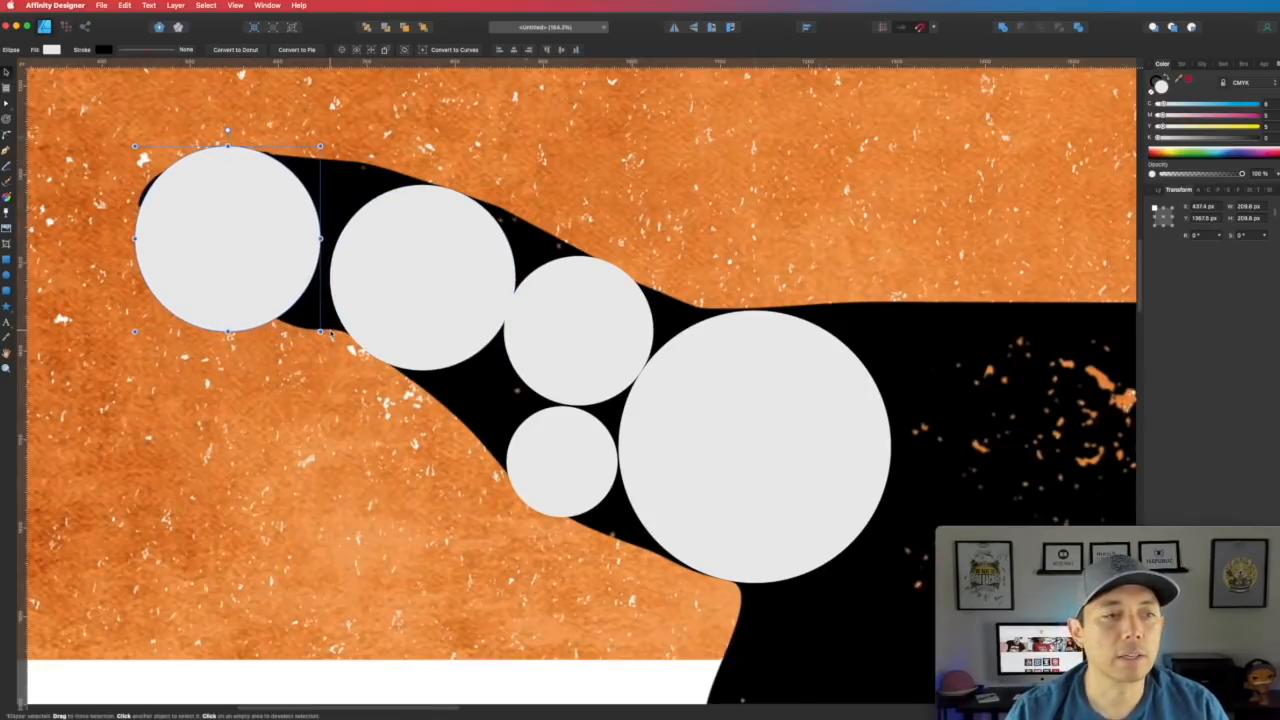
{"action": "left_click_drag", "start_coordinate": [320, 331], "coordinate": [266, 277]}
- Fill the remaining gaps along the tail with three small circles about 96 px across, touching their neighbours
{"action": "left_click_drag", "start_coordinate": [214, 226], "coordinate": [333, 234]}
{"action": "left_click_drag", "start_coordinate": [383, 282], "coordinate": [338, 238]}
{"action": "left_click_drag", "start_coordinate": [293, 192], "coordinate": [304, 192]}
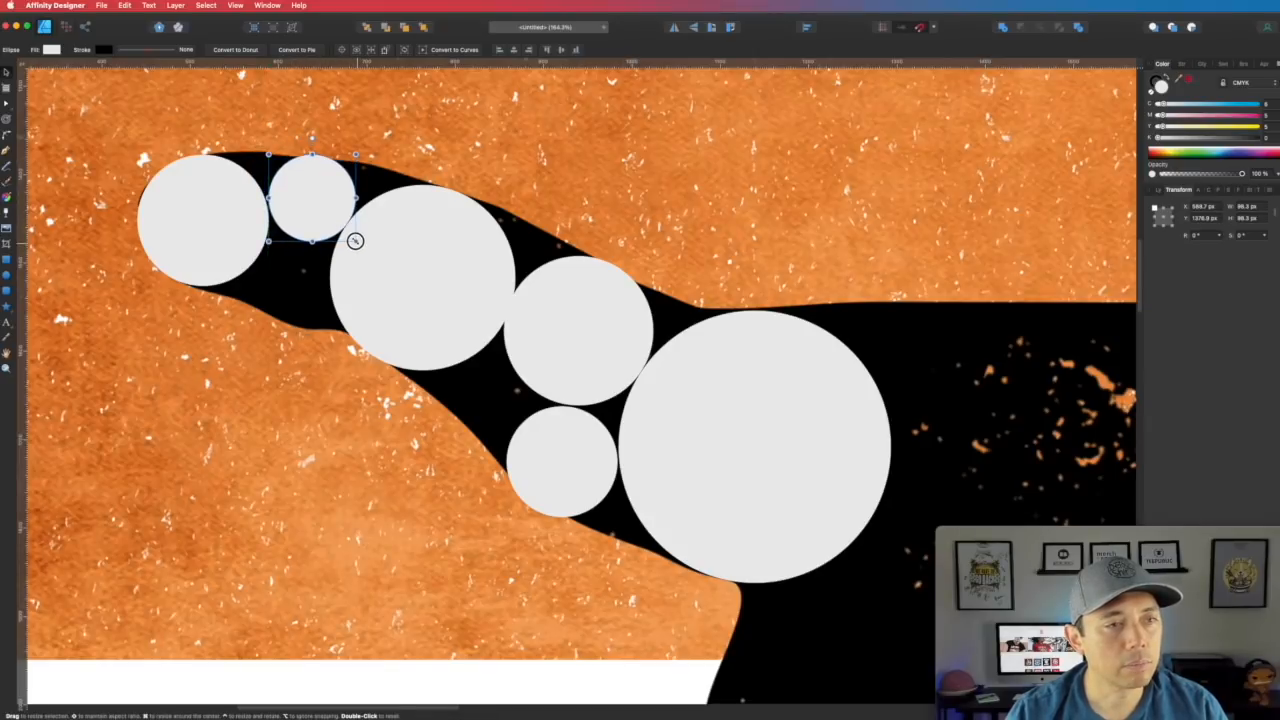
{"action": "left_click_drag", "start_coordinate": [314, 211], "coordinate": [495, 410]}
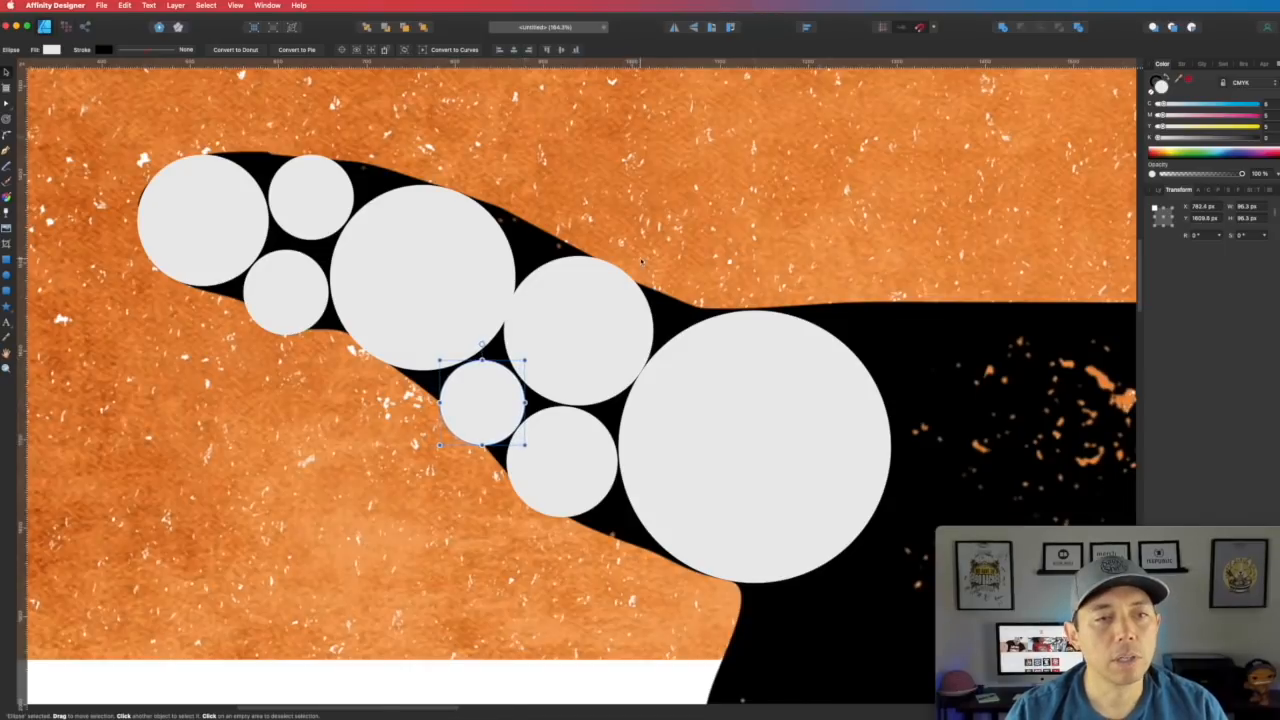
{"action": "left_click", "coordinate": [736, 254]}
- Hide the obedient-dog image layer to check the tail circles on their own, and show it again
{"action": "scroll", "coordinate": [728, 320], "scroll_direction": "down", "scroll_amount": 2}
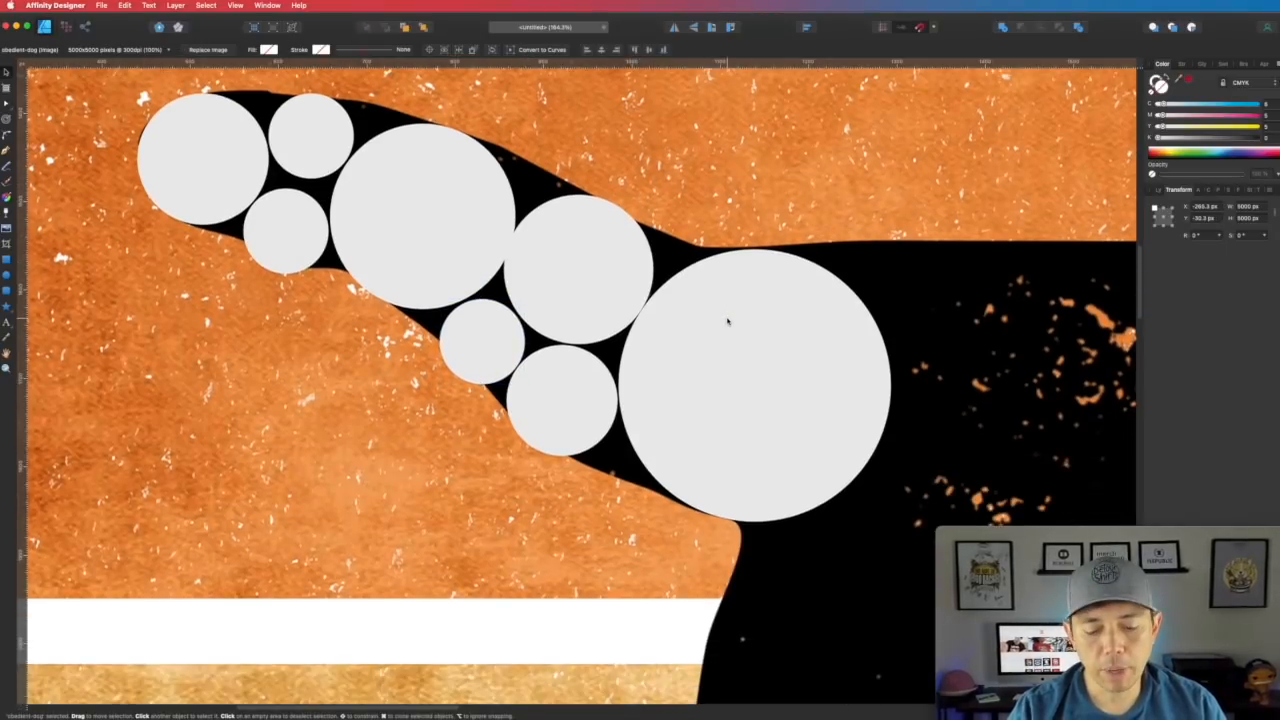
{"action": "key", "text": "super+minus"}
{"action": "key", "text": "super+minus"}
{"action": "key", "text": "super+minus"}
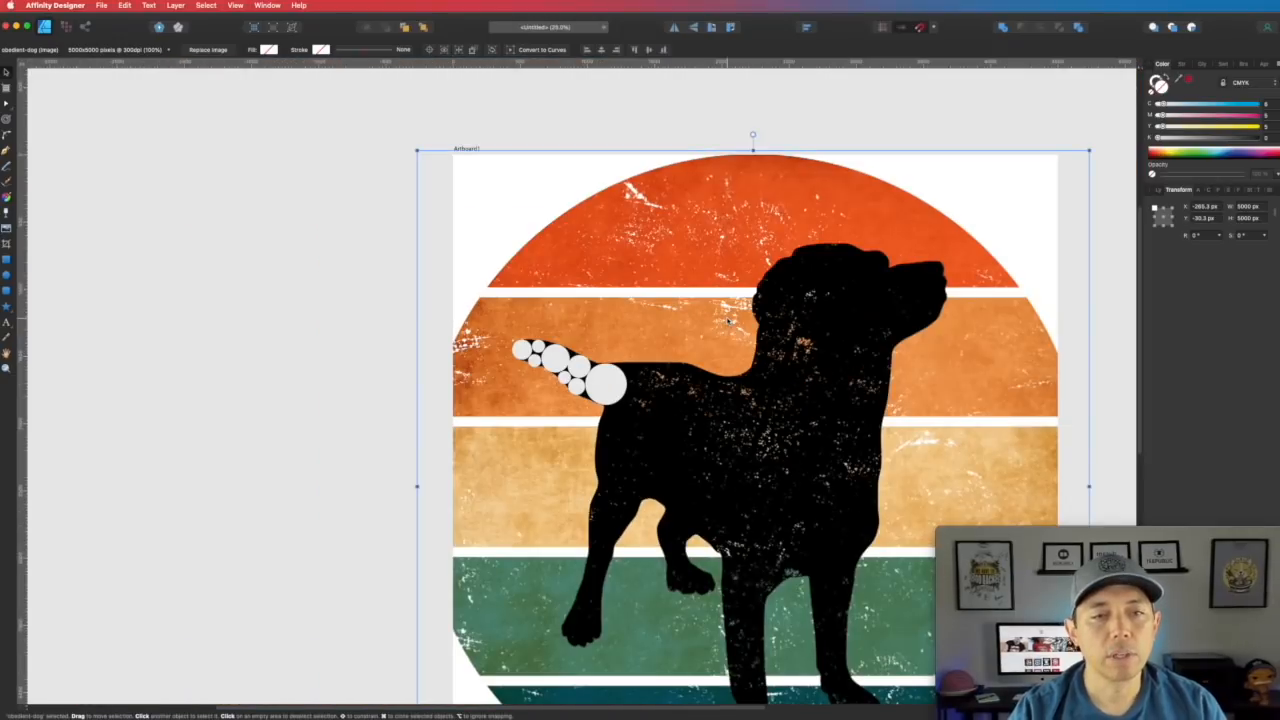
{"action": "left_click", "coordinate": [1159, 190]}
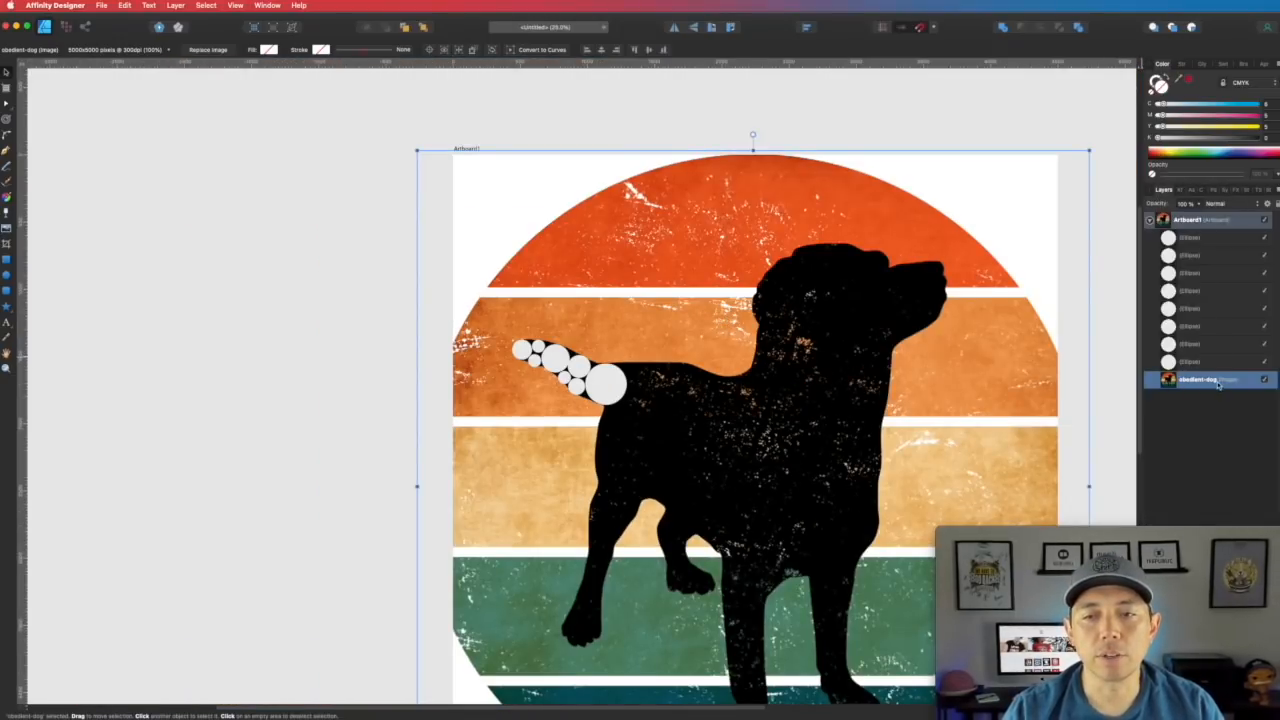
{"action": "left_click", "coordinate": [1265, 380]}
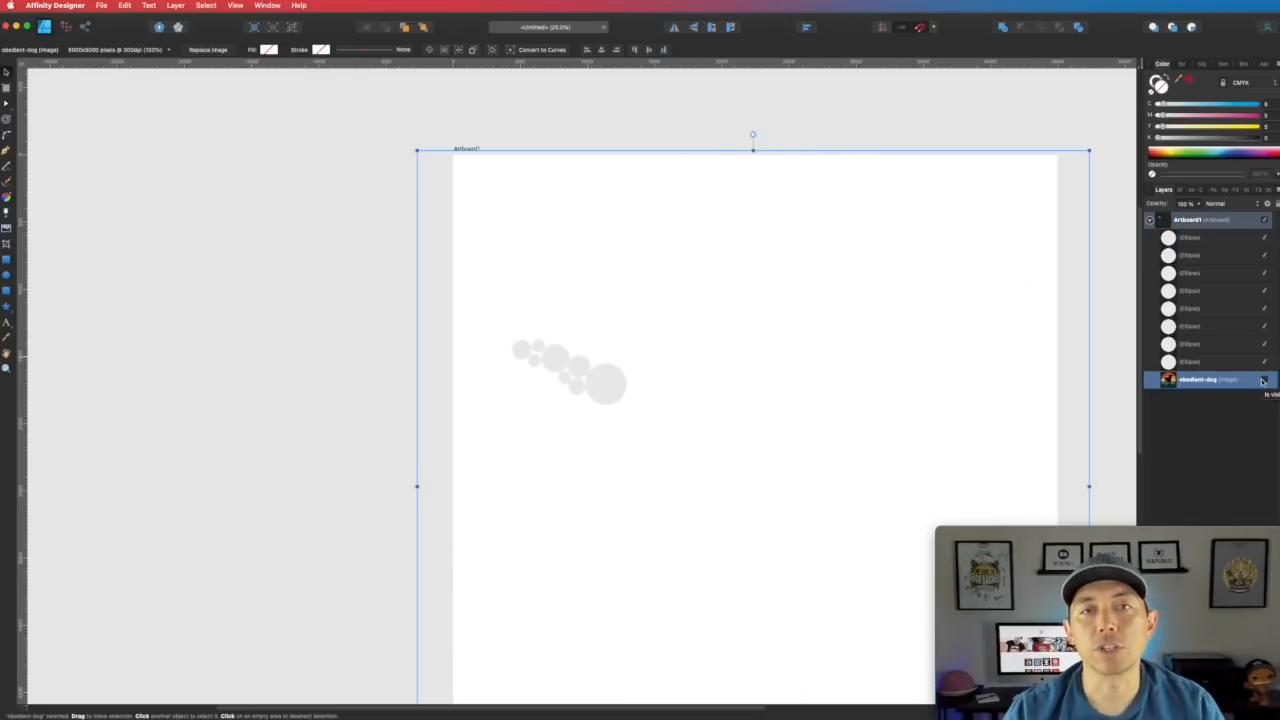
{"action": "left_click", "coordinate": [1264, 380]}
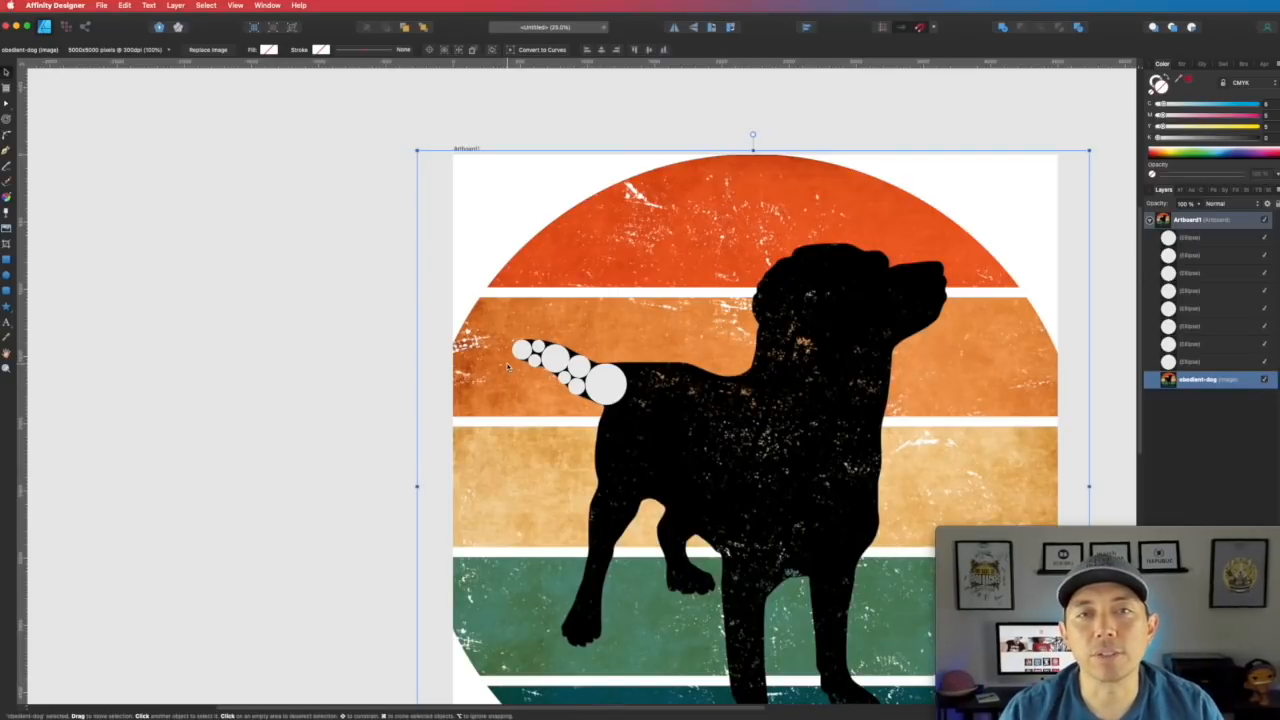
- Try a yellow fill of 94% on the largest tail circle and return it to near-white
{"action": "left_click", "coordinate": [600, 386]}
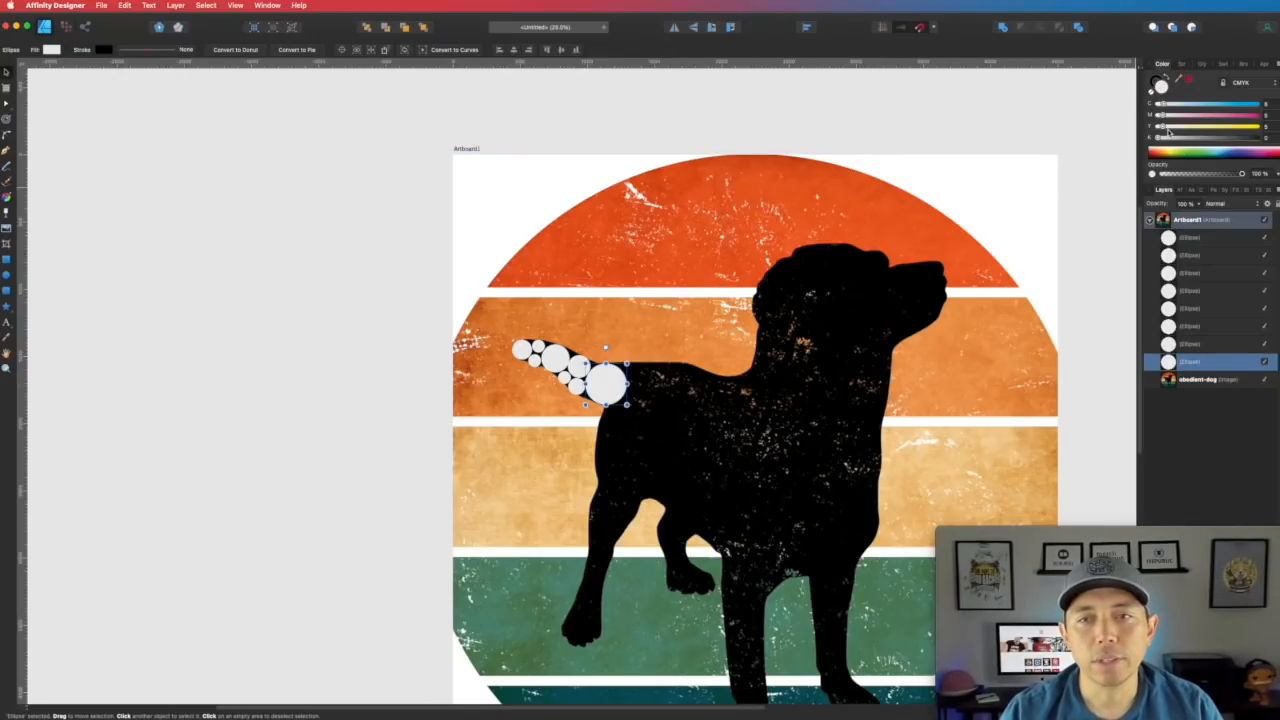
{"action": "left_click_drag", "start_coordinate": [1170, 127], "coordinate": [1254, 127]}
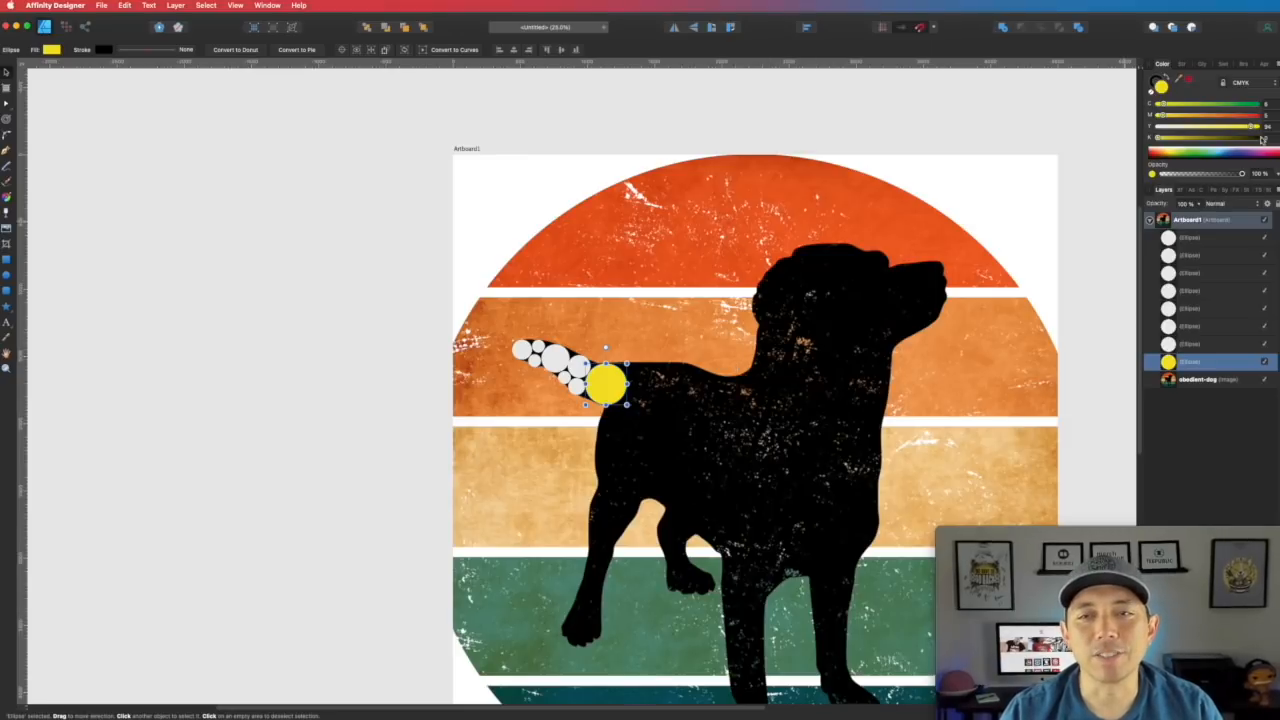
{"action": "left_click_drag", "start_coordinate": [1254, 127], "coordinate": [1160, 127]}
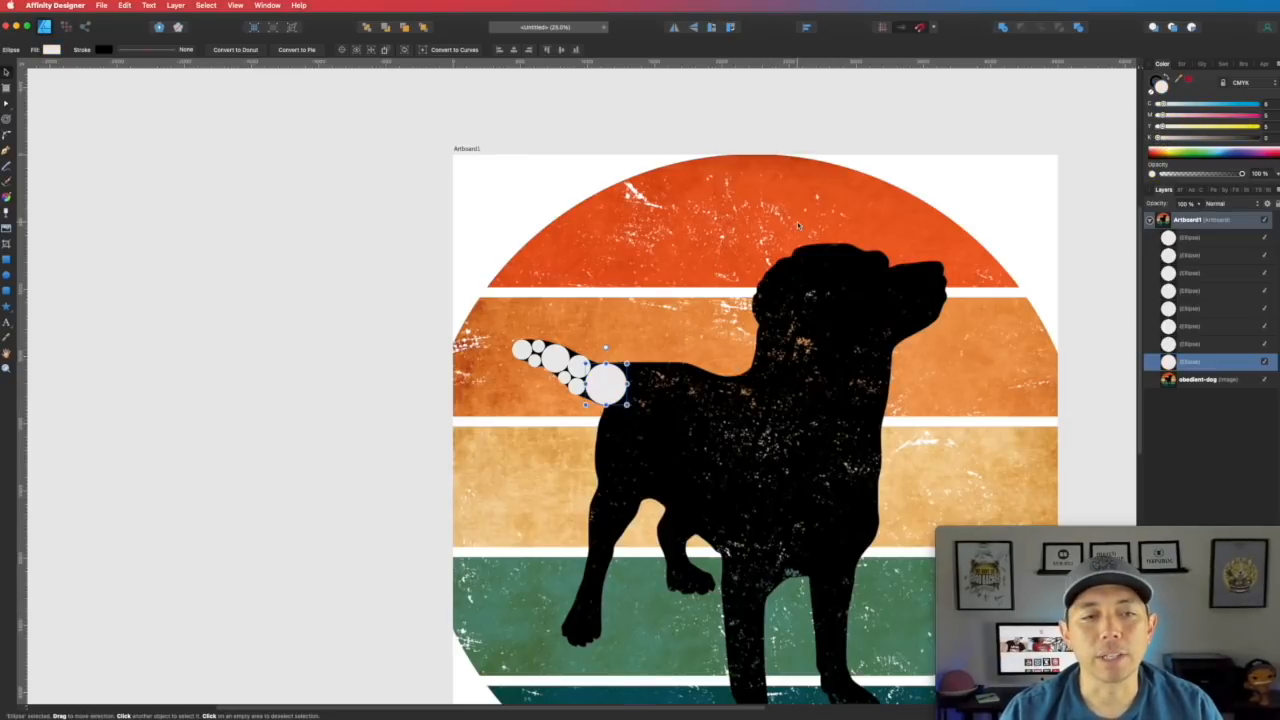
{"action": "left_click", "coordinate": [410, 273]}
- Try a tiny circle in the gap between the circles on the dog's hind leg and delete it
{"action": "scroll", "coordinate": [629, 463], "scroll_direction": "down", "scroll_amount": 2}
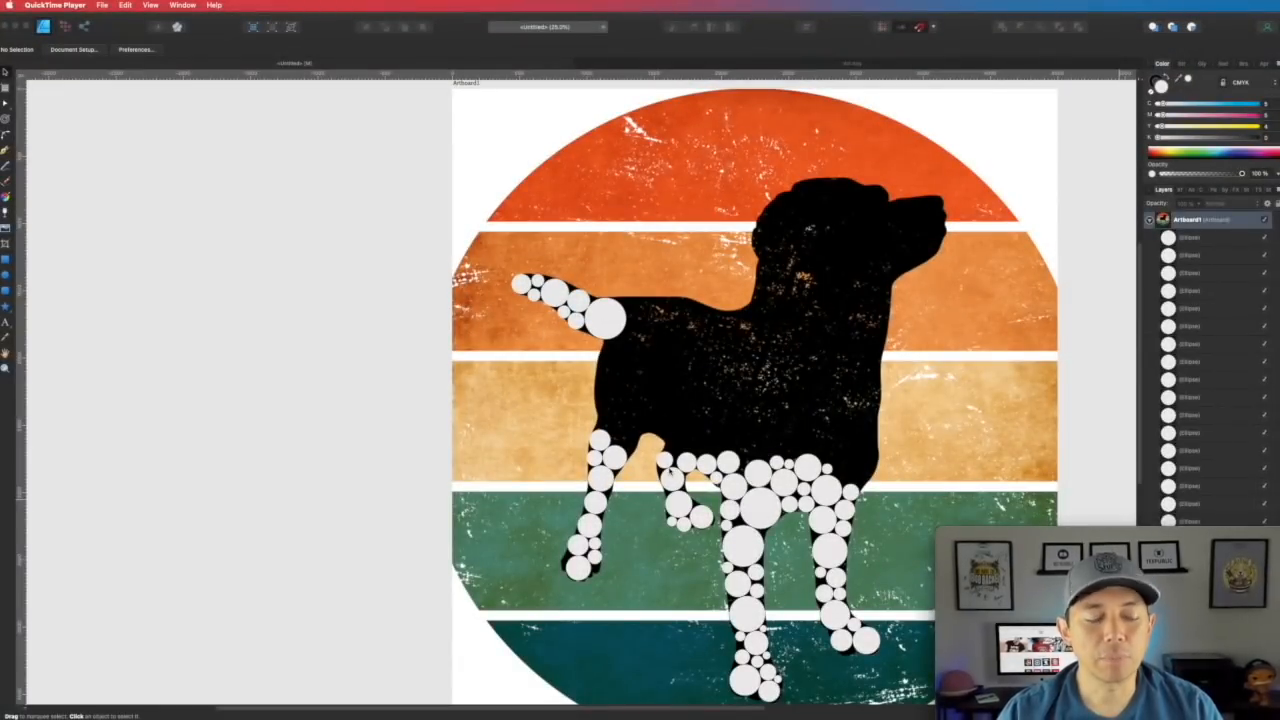
{"action": "scroll", "coordinate": [687, 486], "scroll_direction": "down", "scroll_amount": 3}
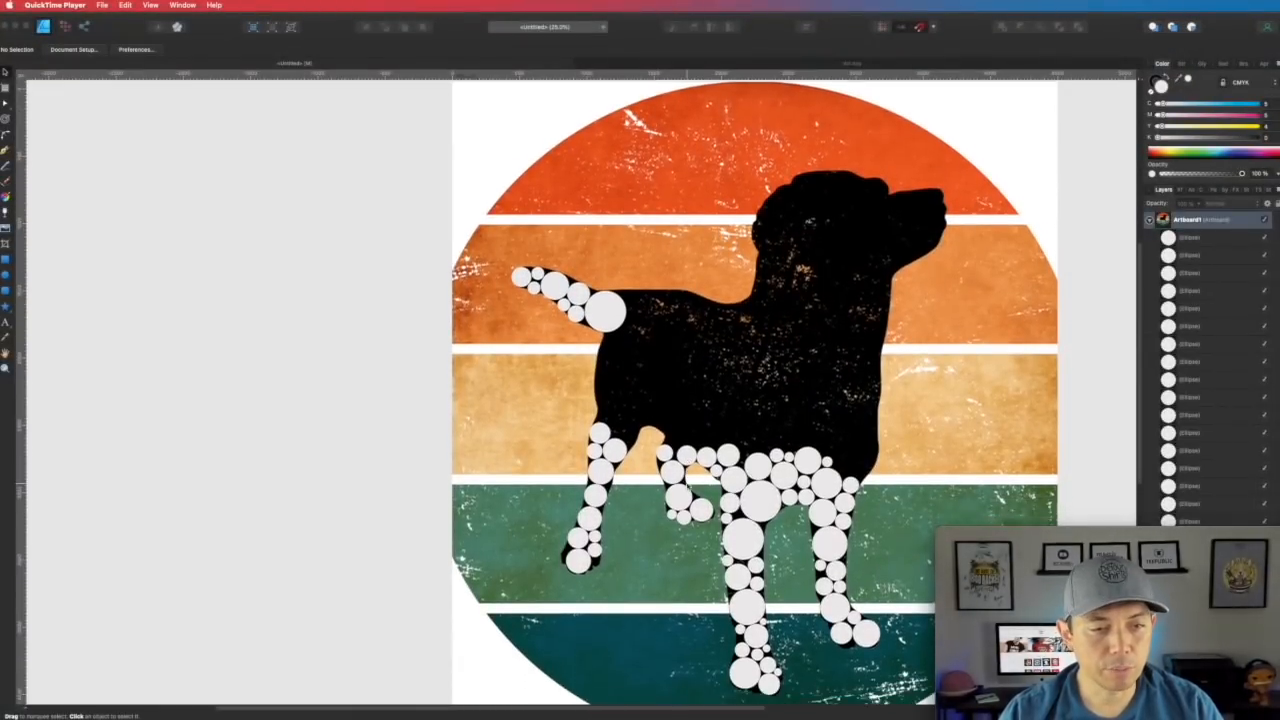
{"action": "scroll", "coordinate": [669, 470], "scroll_direction": "up", "scroll_amount": 10}
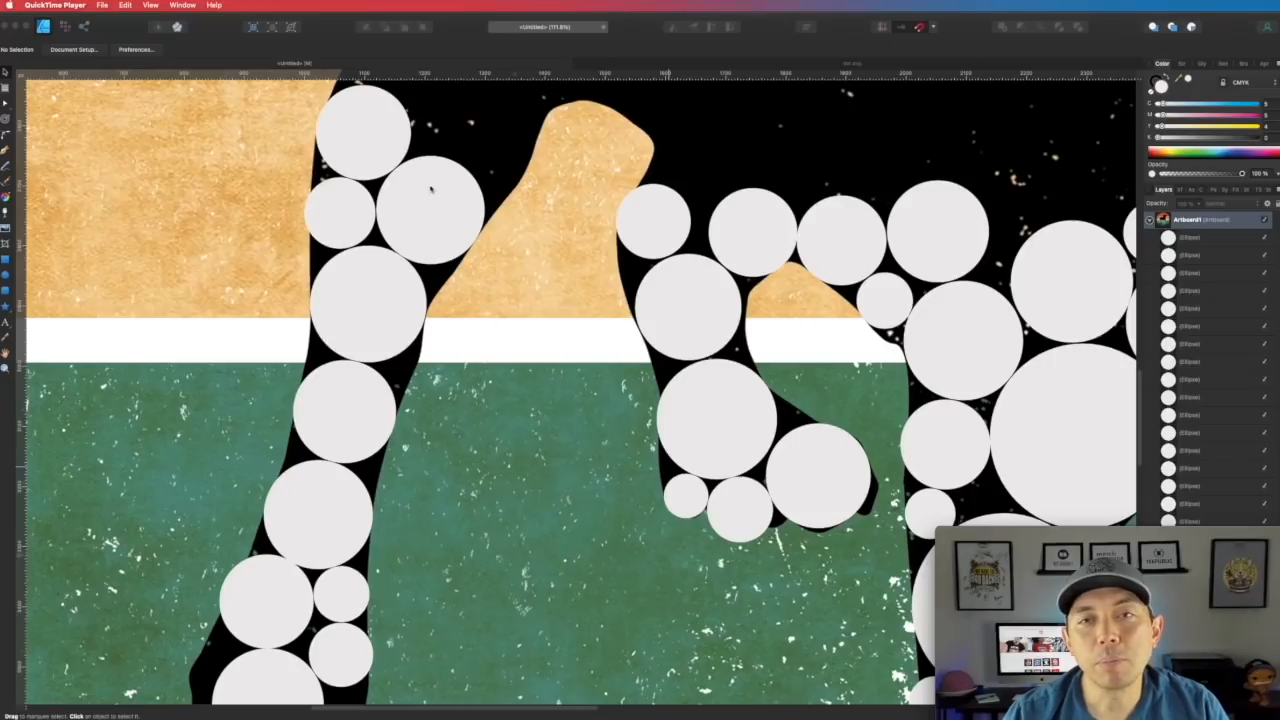
{"action": "left_click", "coordinate": [12, 278]}
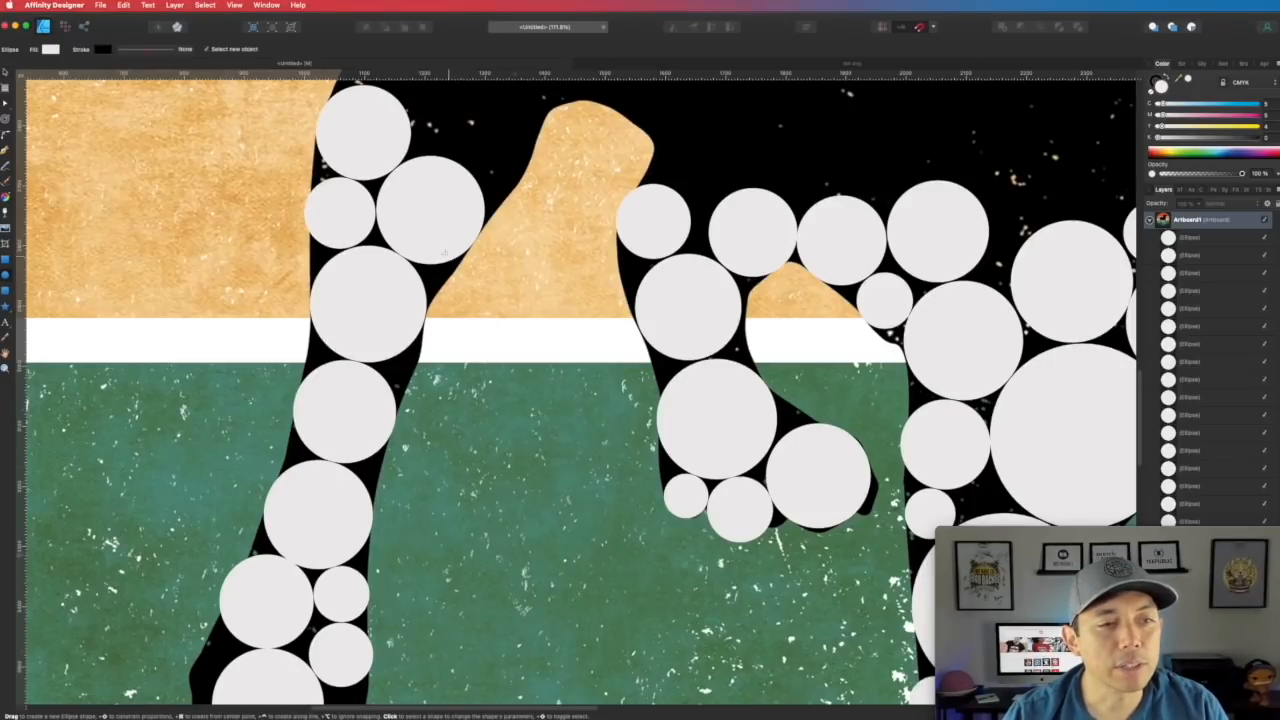
{"action": "left_click_drag", "start_coordinate": [426, 266], "coordinate": [448, 285]}
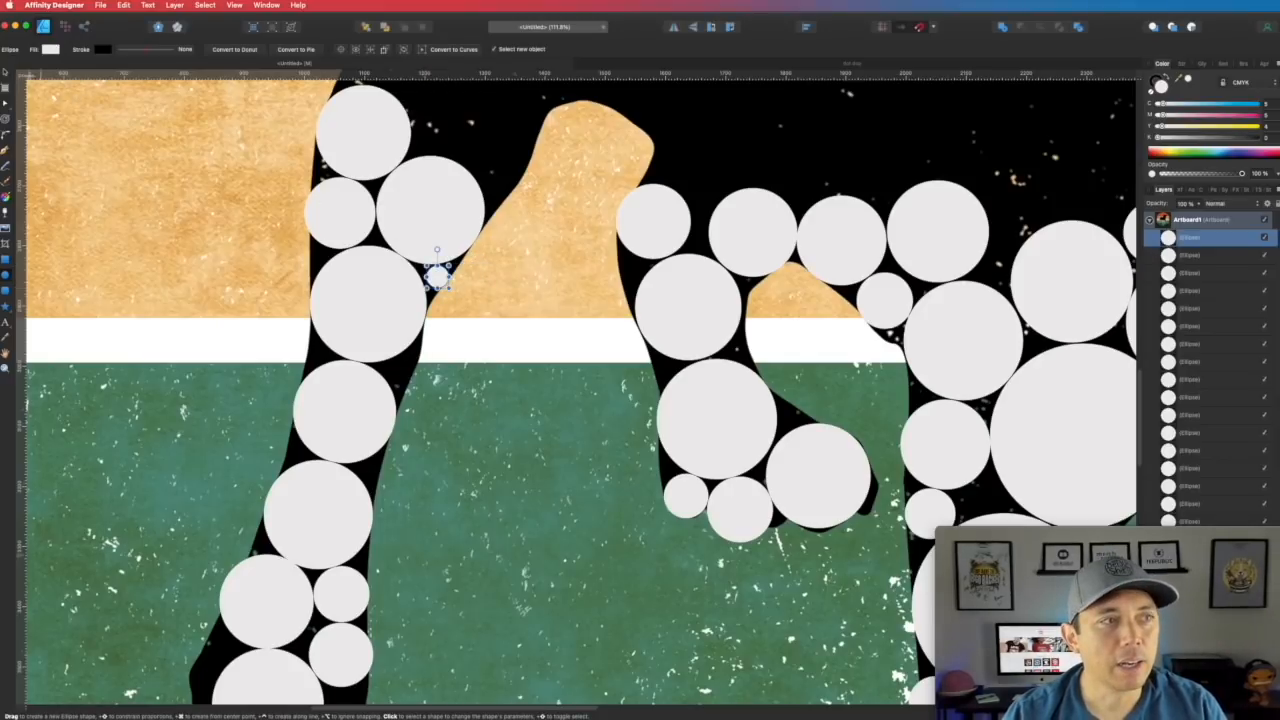
{"action": "left_click", "coordinate": [6, 73]}
{"action": "left_click_drag", "start_coordinate": [437, 276], "coordinate": [432, 275]}
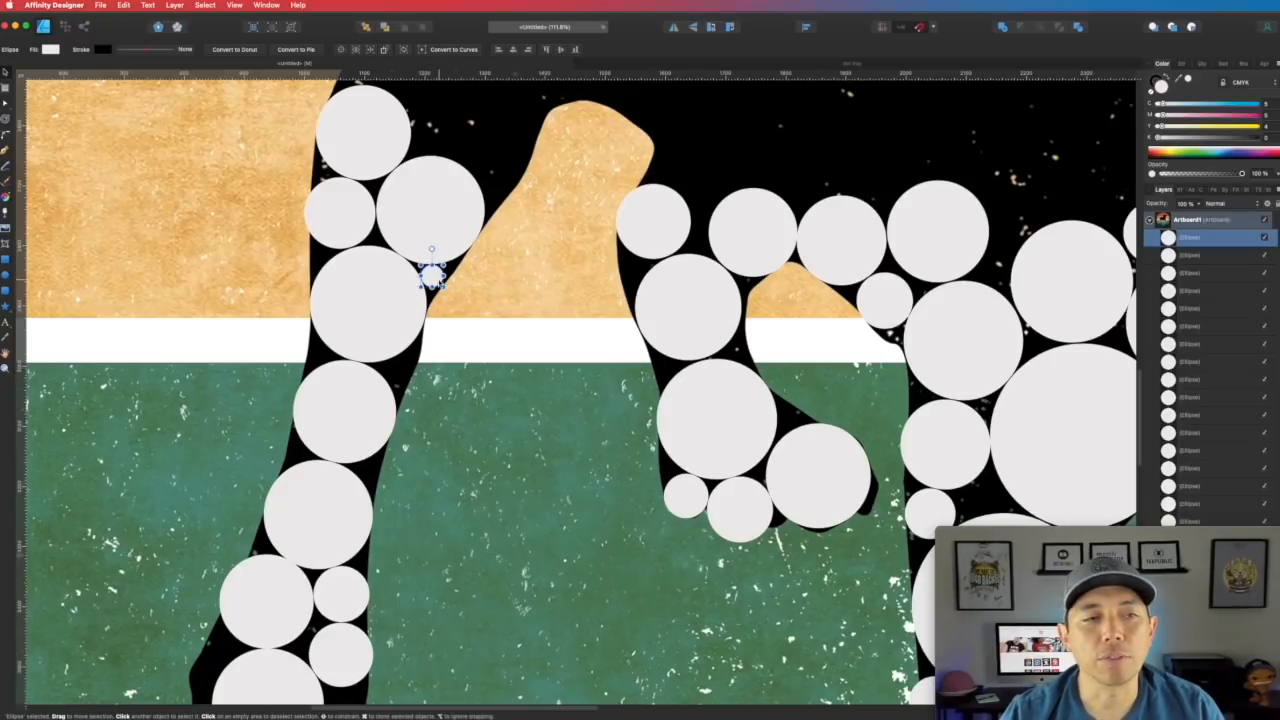
{"action": "key", "text": "Delete"}
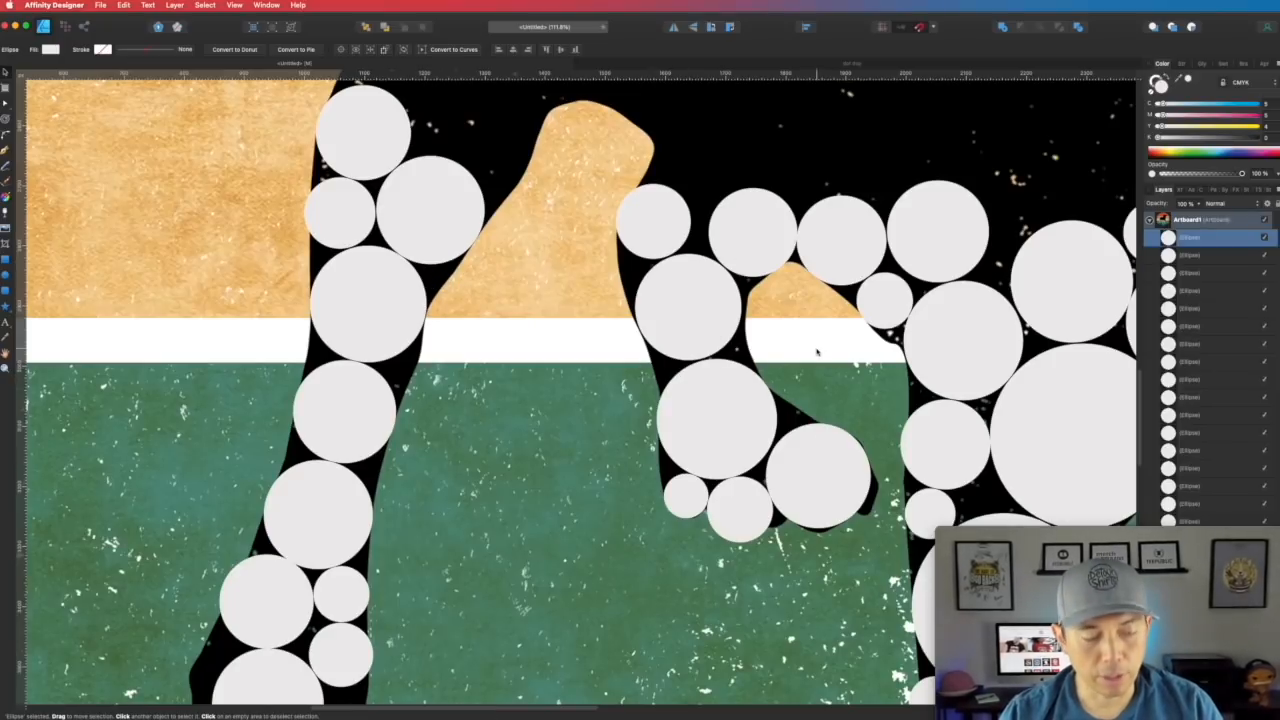
{"action": "scroll", "coordinate": [818, 350], "scroll_direction": "down", "scroll_amount": 5}
{"action": "scroll", "coordinate": [818, 350], "scroll_direction": "down", "scroll_amount": 1}
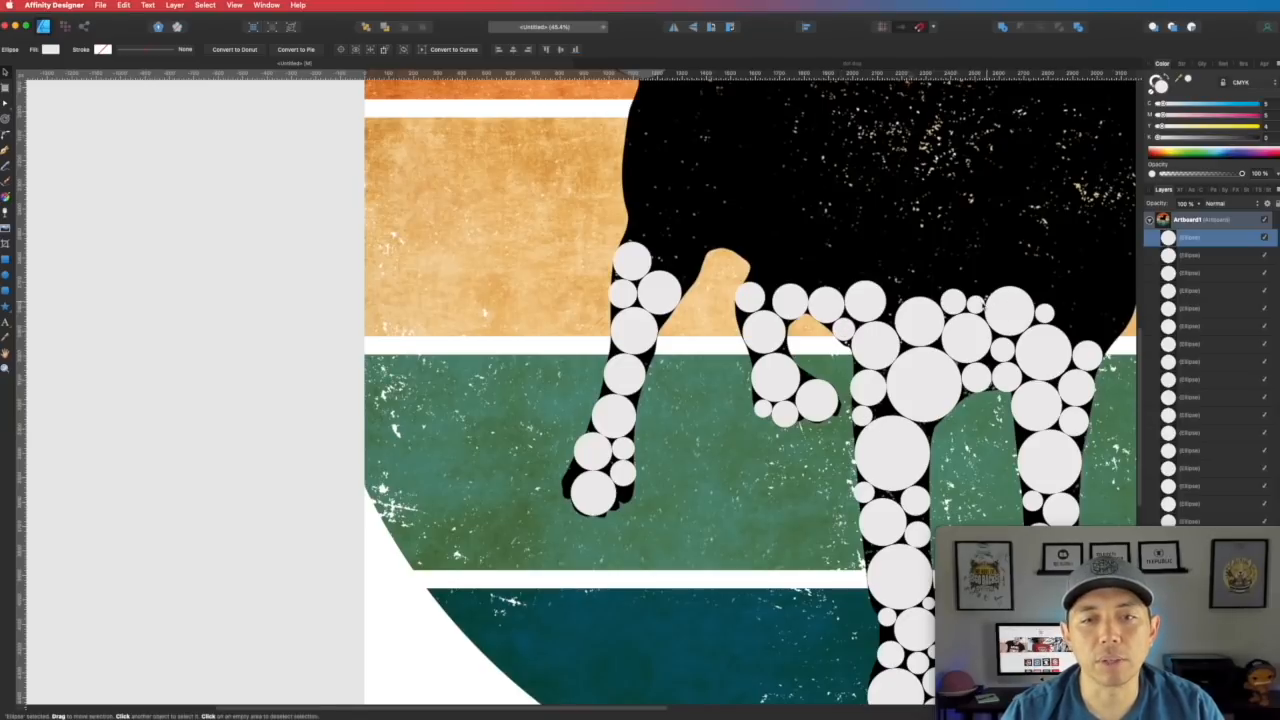
- Combine all the circles drawn so far on the dog's tail and legs into one group
{"action": "left_click_drag", "start_coordinate": [964, 294], "coordinate": [987, 316]}
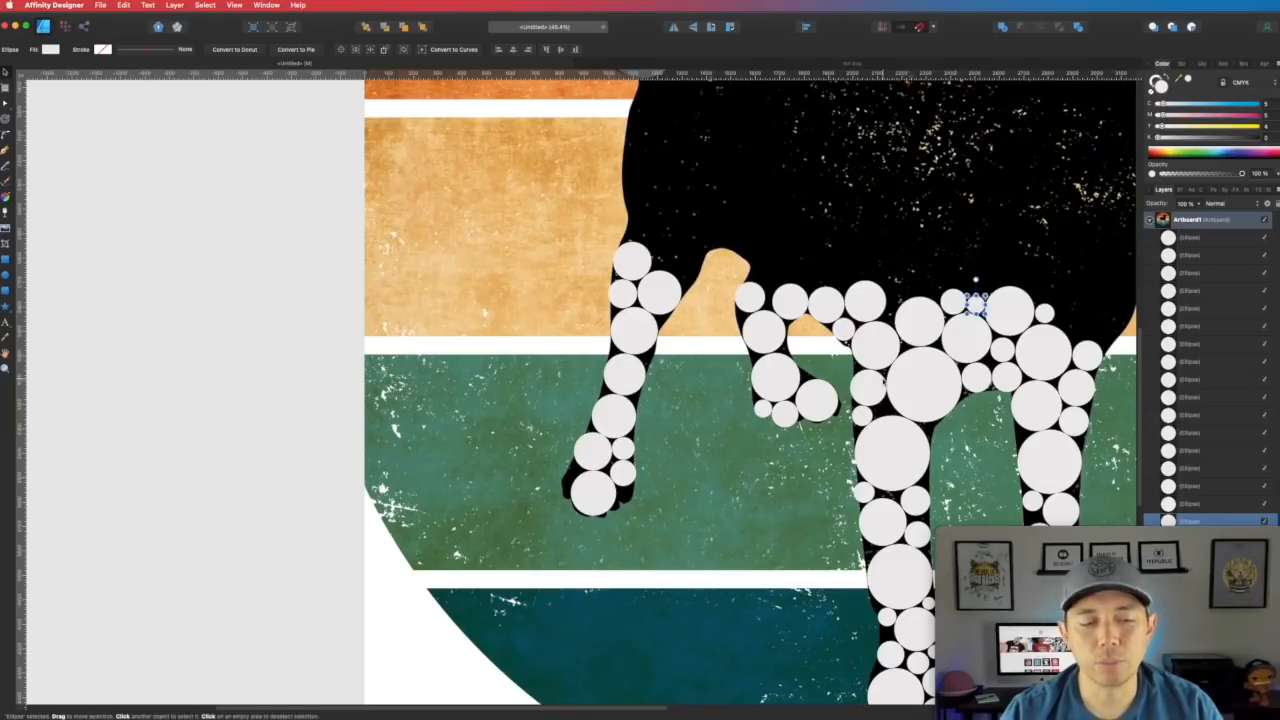
{"action": "scroll", "coordinate": [920, 383], "scroll_direction": "right", "scroll_amount": 8}
{"action": "scroll", "coordinate": [920, 383], "scroll_direction": "down", "scroll_amount": 2}
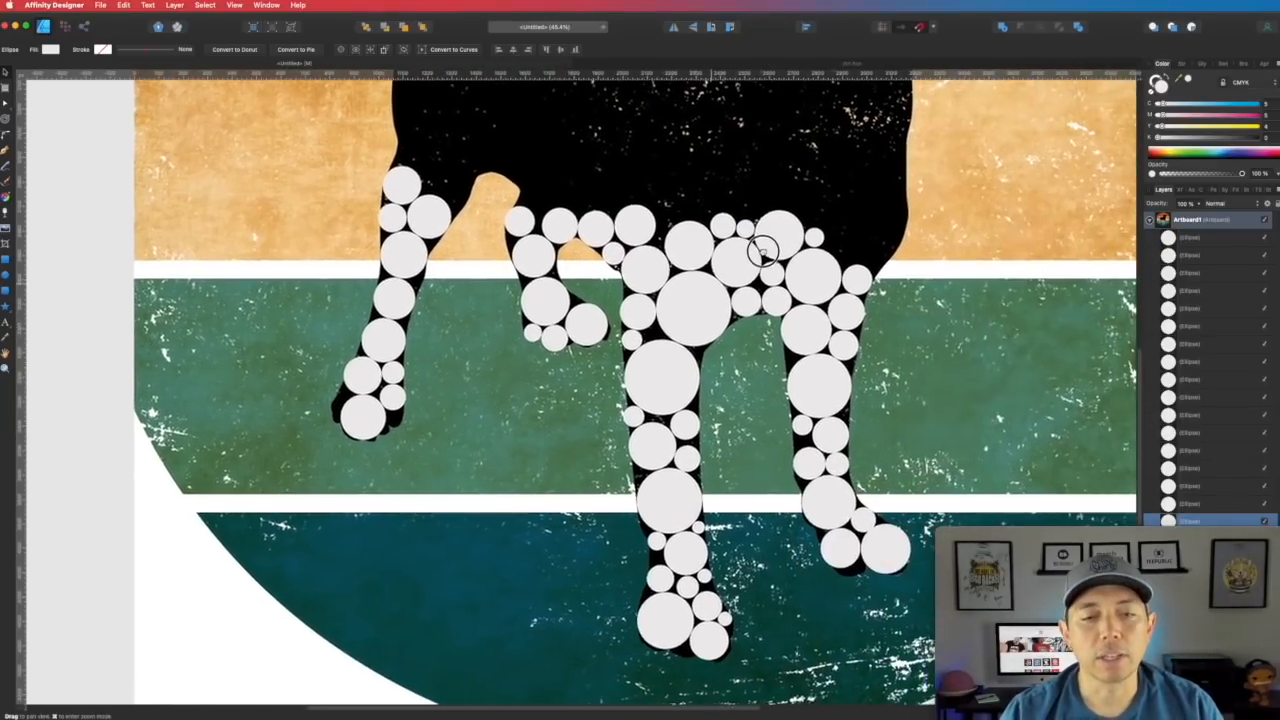
{"action": "left_click_drag", "start_coordinate": [682, 528], "coordinate": [698, 546]}
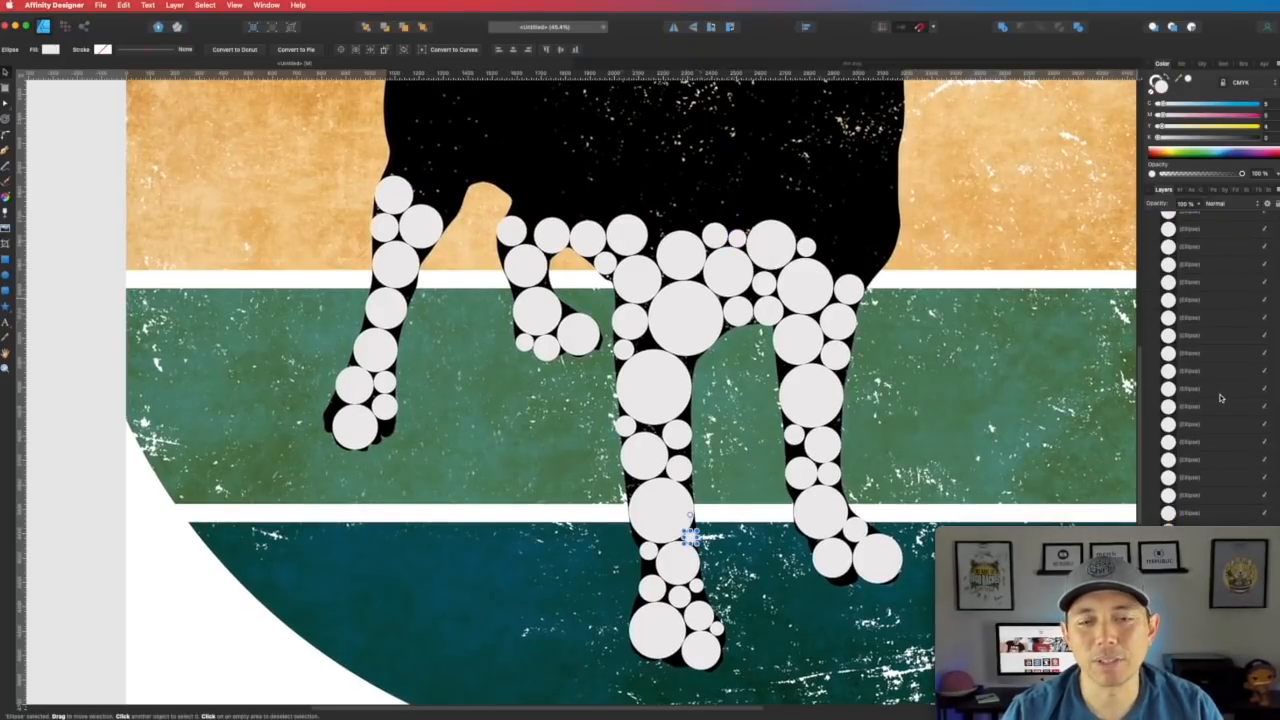
{"action": "scroll", "coordinate": [829, 343], "scroll_direction": "down", "scroll_amount": 6}
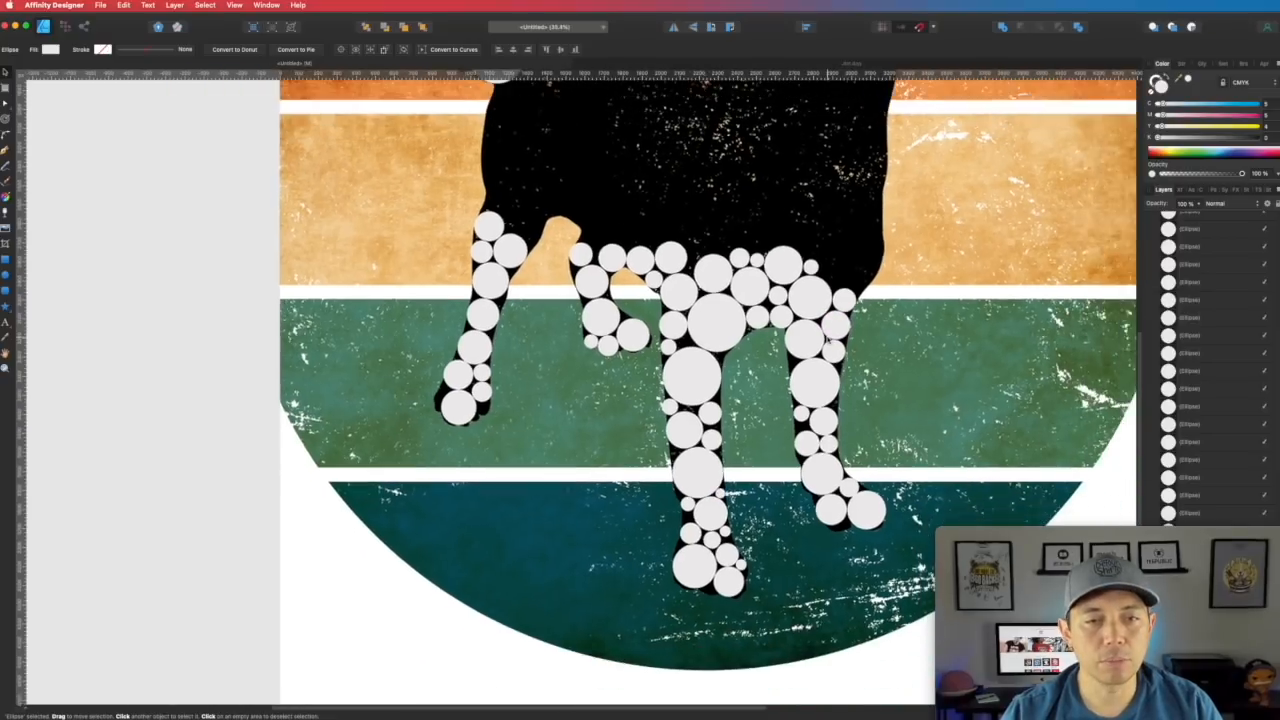
{"action": "key", "text": "super+a"}
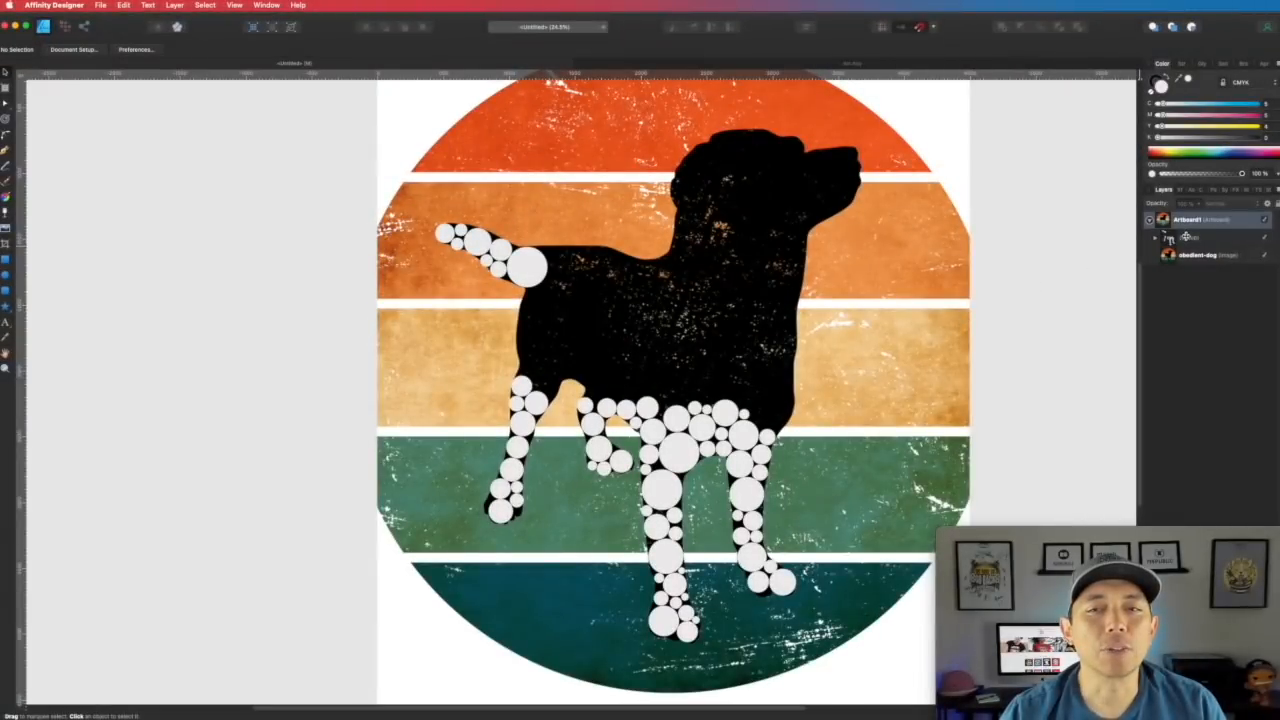
{"action": "left_click", "coordinate": [1190, 239]}
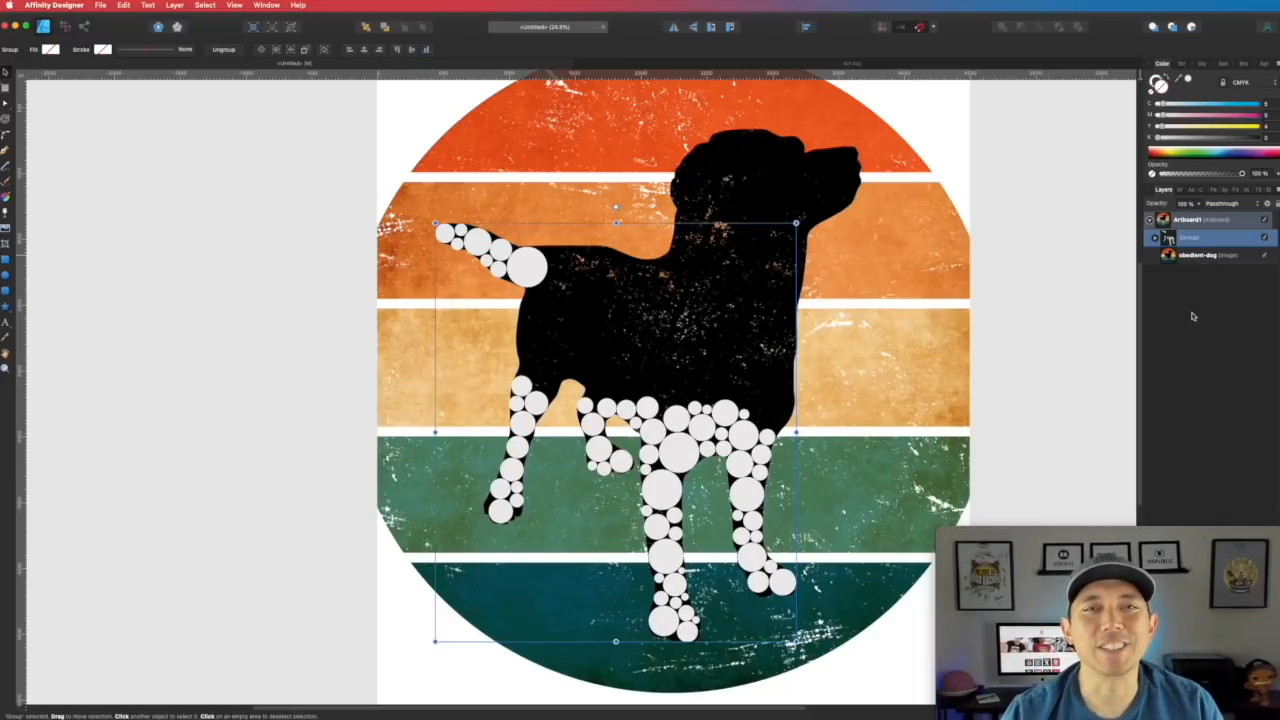
- Hide the obedient-dog image to check the grouped circles on their own, and show it again
{"action": "left_click", "coordinate": [1265, 257]}
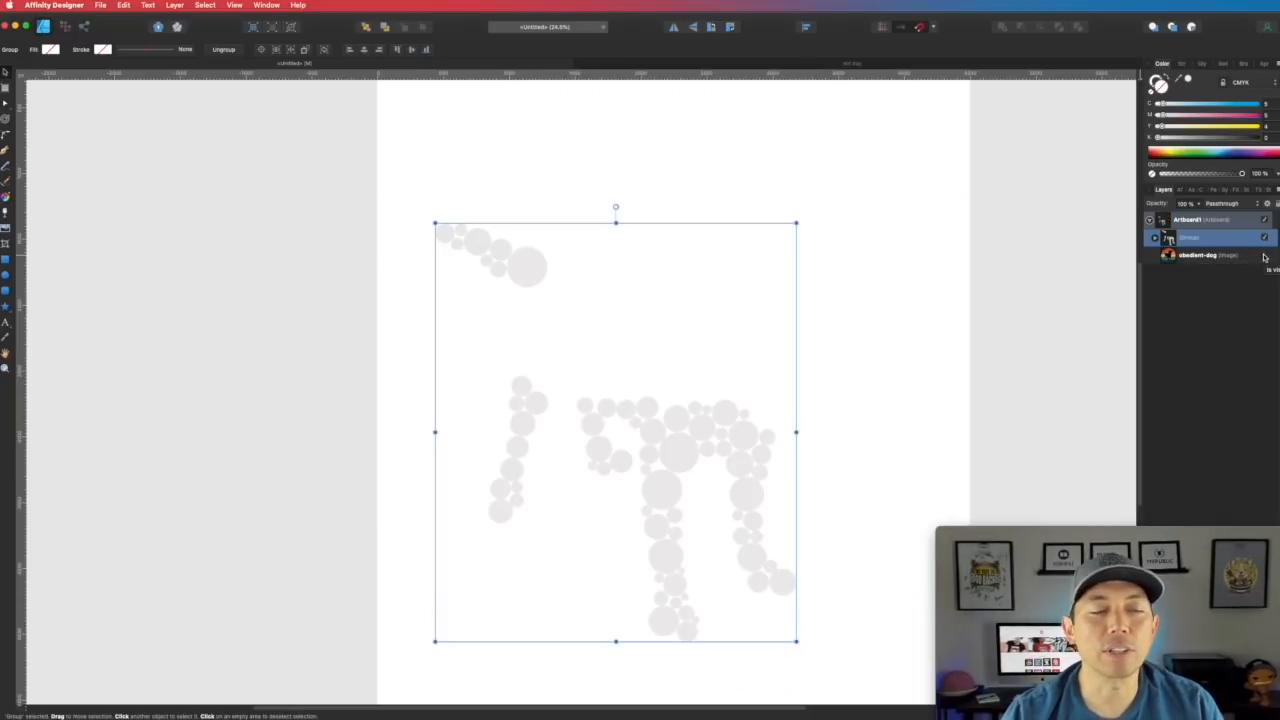
{"action": "left_click", "coordinate": [1265, 257]}
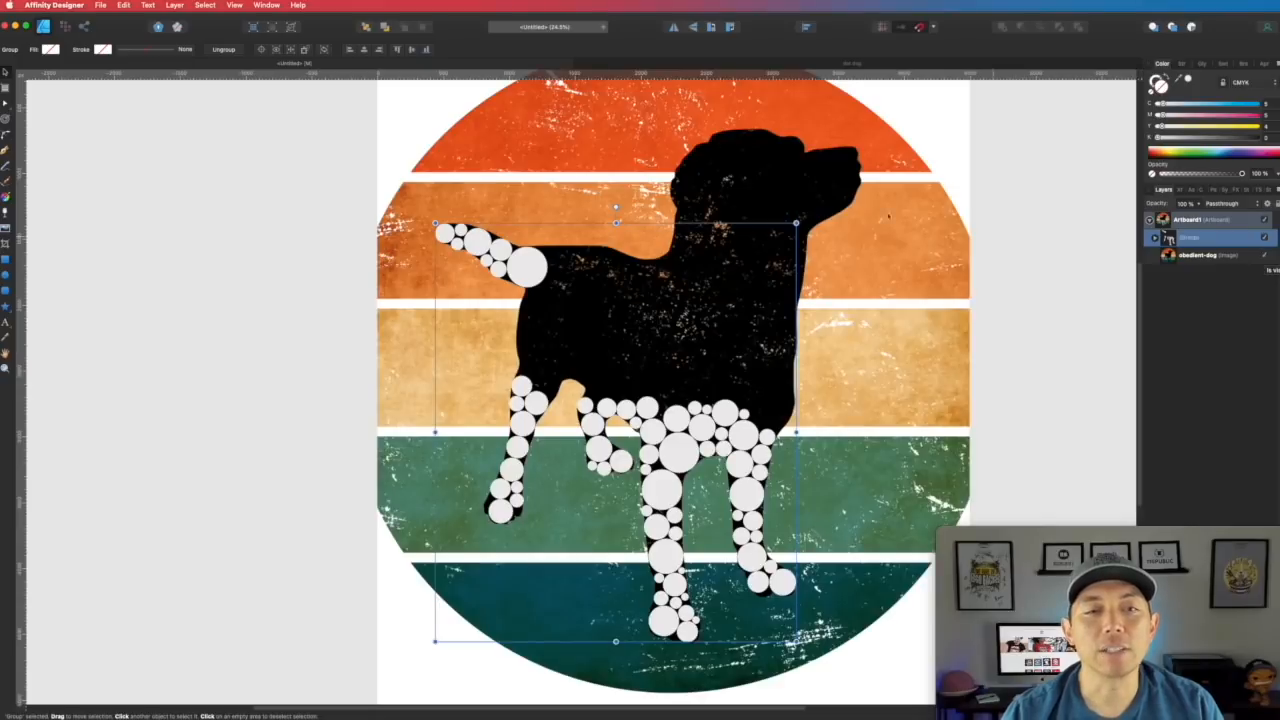
{"action": "left_click", "coordinate": [835, 203]}
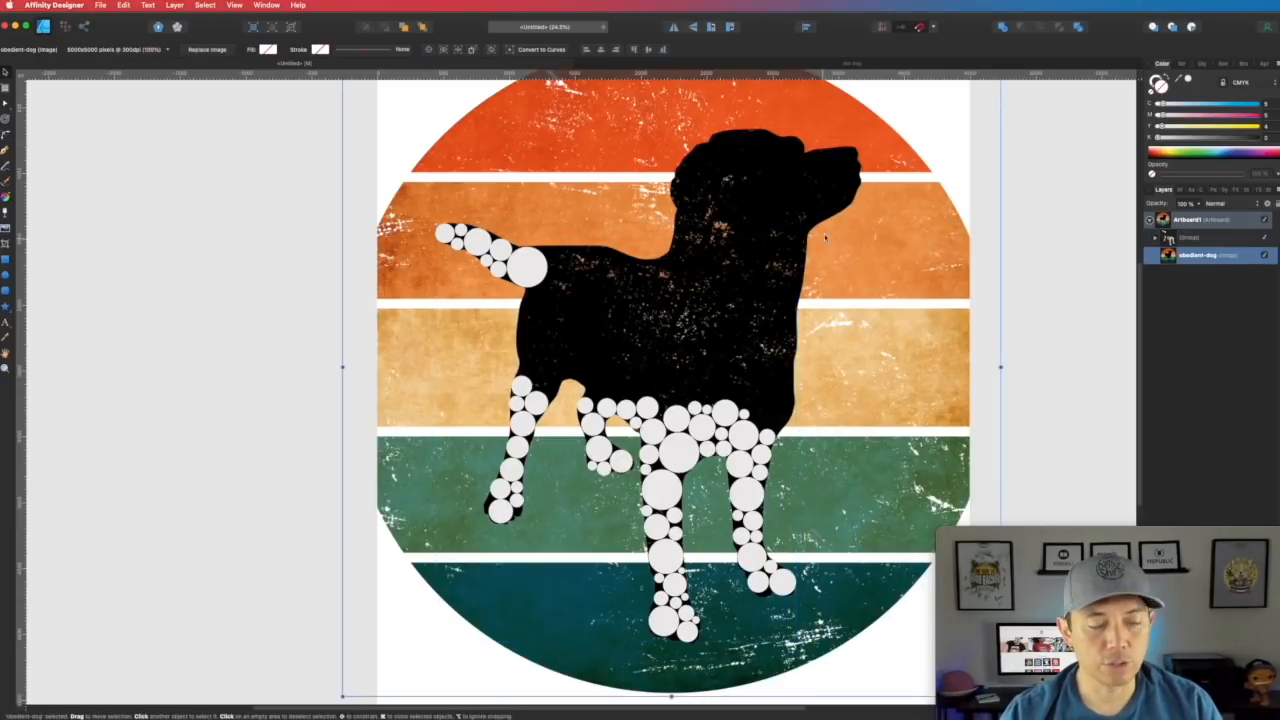
- Draw a new circle on the dog's snout and move it against the outline at the upper tip of the nose
{"action": "key", "text": "super+1"}
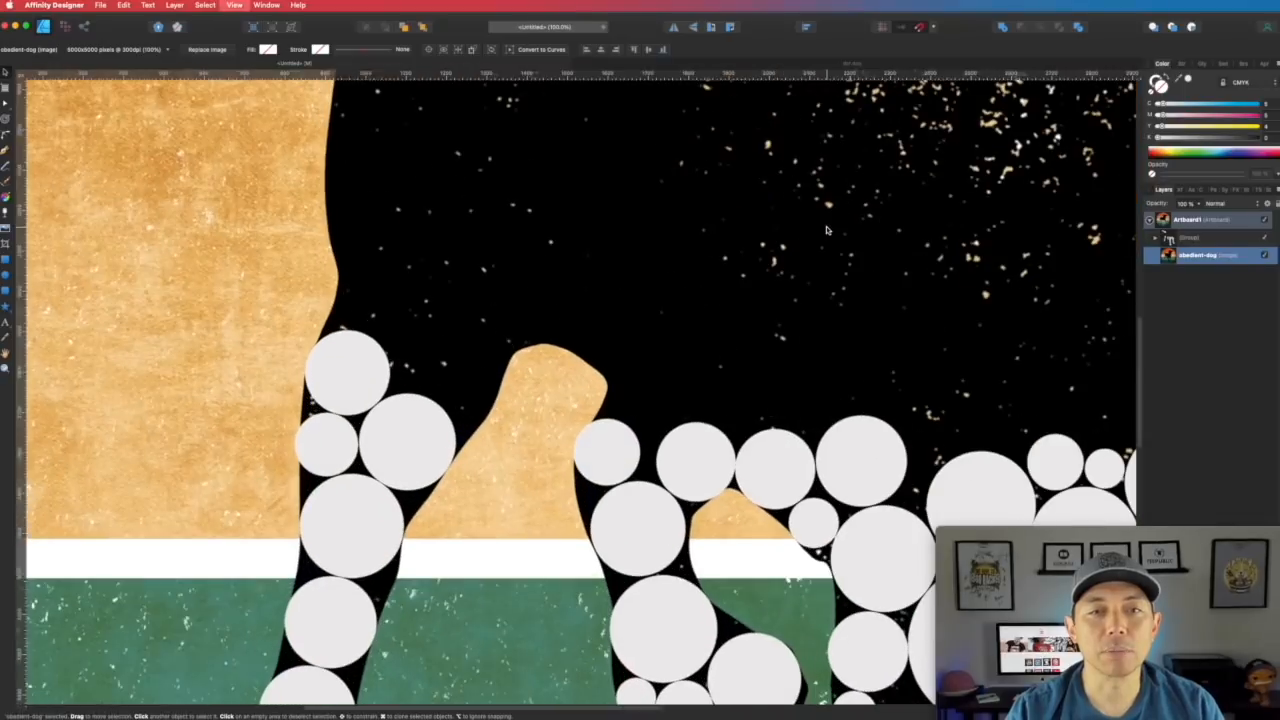
{"action": "key", "text": "space"}
{"action": "left_click_drag", "start_coordinate": [808, 248], "coordinate": [505, 490]}
{"action": "left_click_drag", "start_coordinate": [730, 300], "coordinate": [470, 540]}
{"action": "left_click_drag", "start_coordinate": [768, 331], "coordinate": [585, 488]}
{"action": "left_click_drag", "start_coordinate": [741, 262], "coordinate": [651, 454]}
{"action": "left_click_drag", "start_coordinate": [736, 333], "coordinate": [729, 417]}
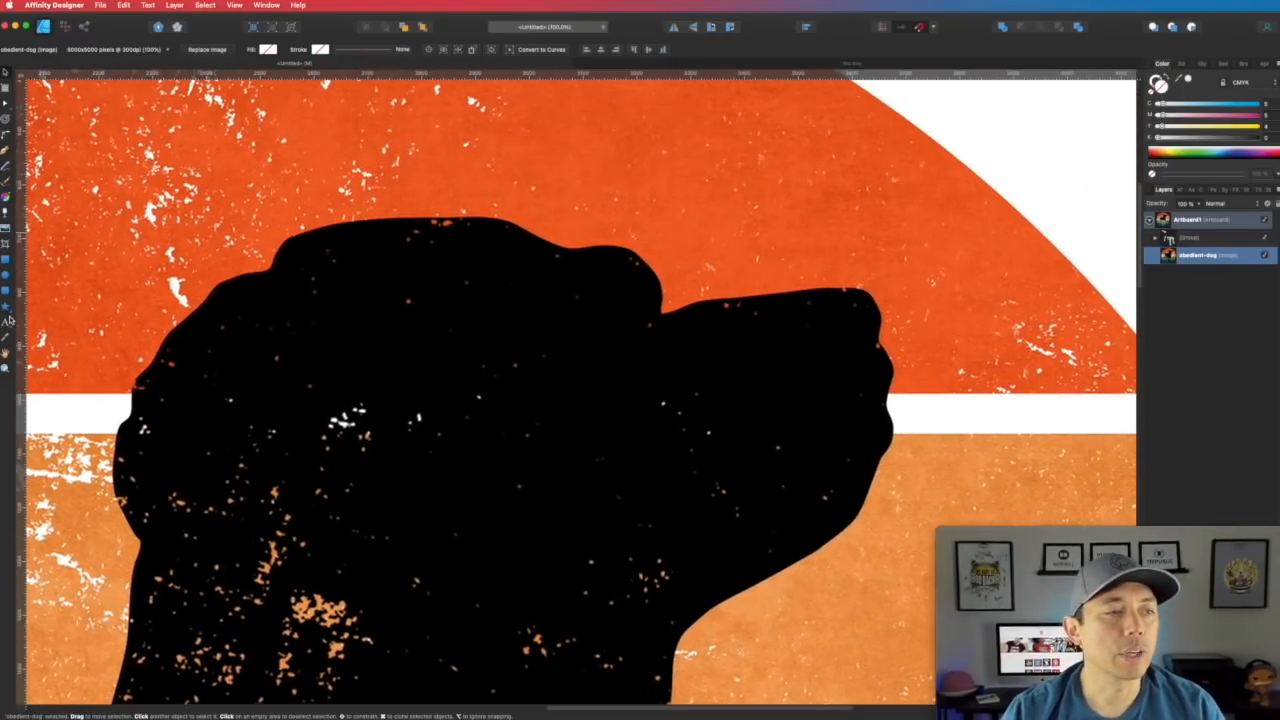
{"action": "left_click", "coordinate": [8, 279]}
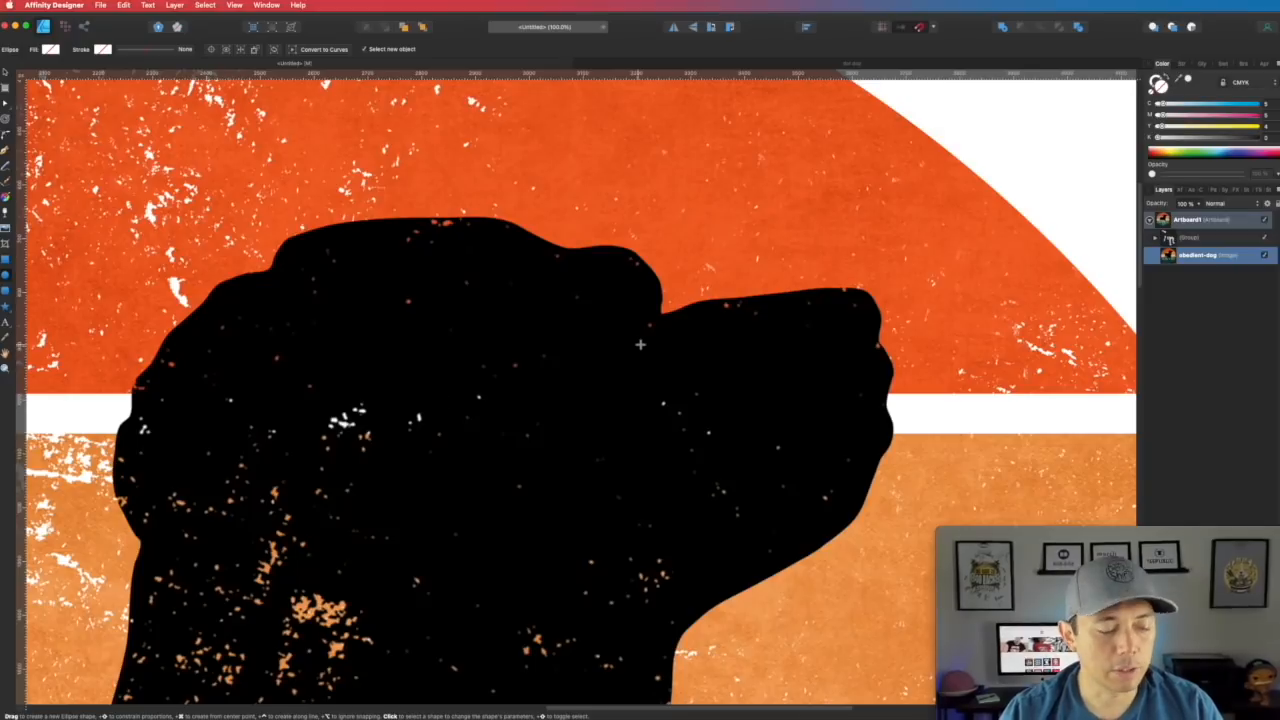
{"action": "left_click_drag", "start_coordinate": [749, 317], "coordinate": [837, 381]}
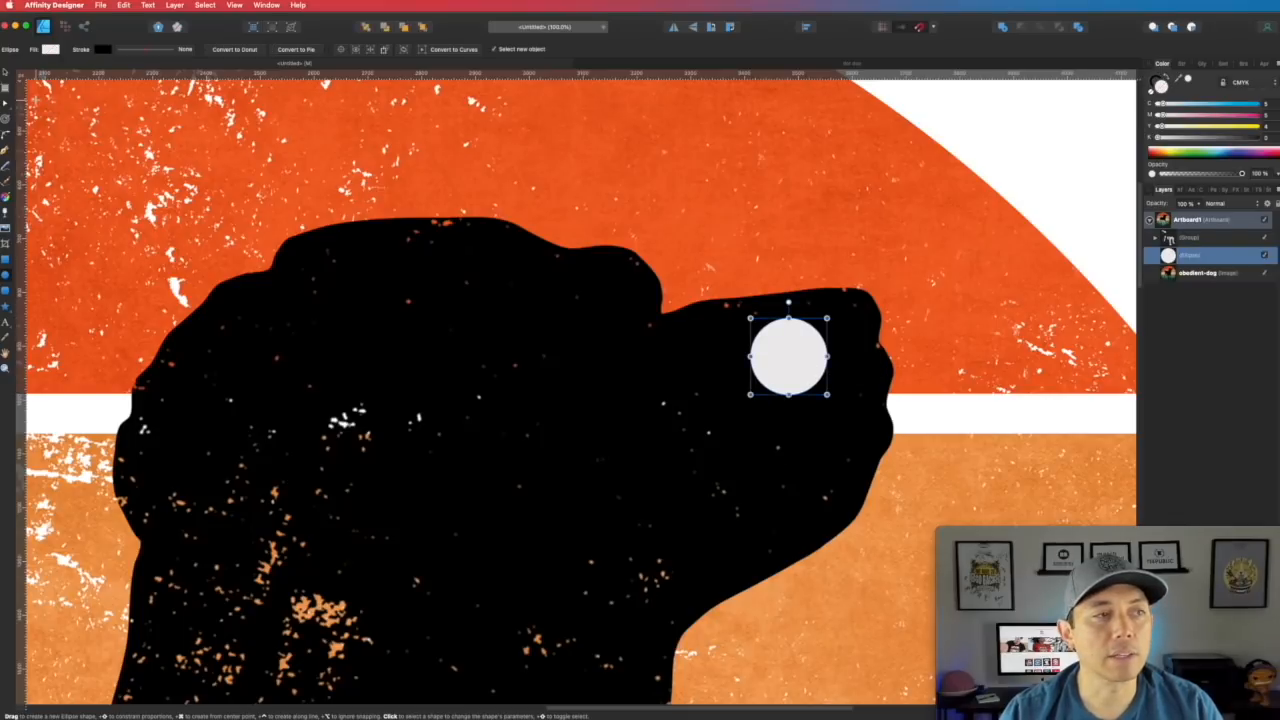
{"action": "left_click", "coordinate": [5, 72]}
{"action": "left_click_drag", "start_coordinate": [794, 360], "coordinate": [849, 330]}
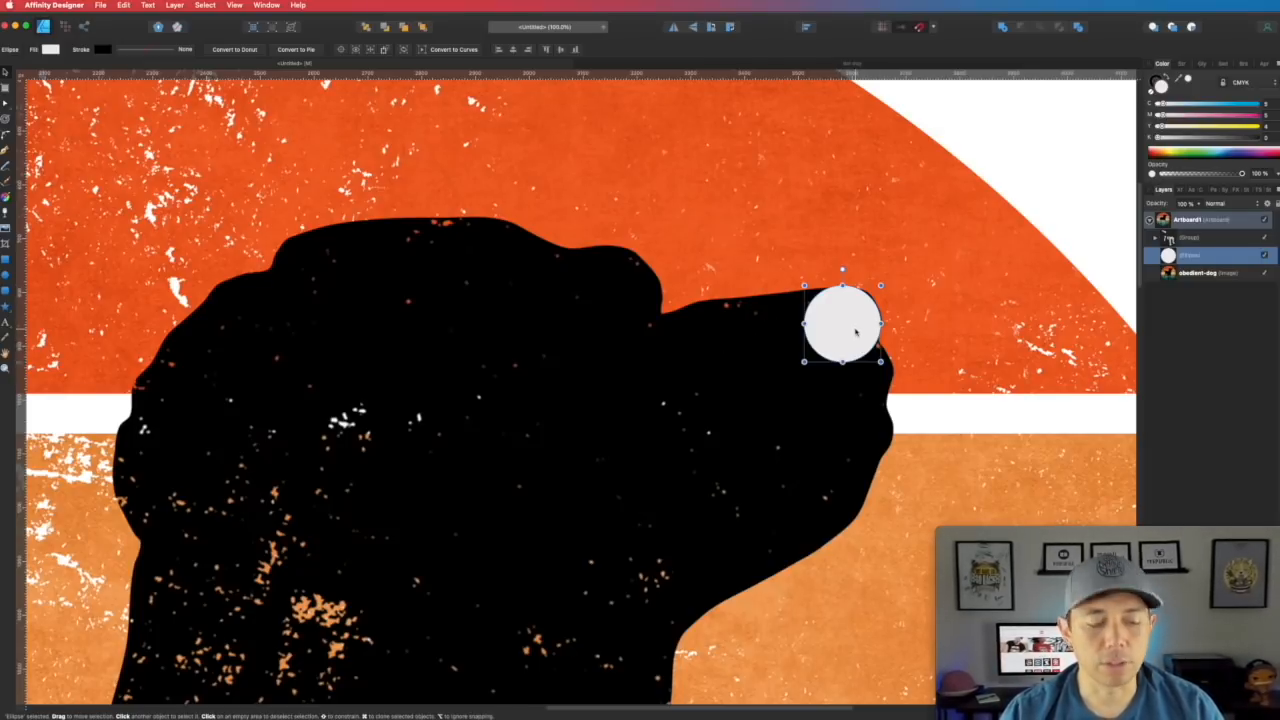
- Duplicate the nose circle onto the dog's brow and enlarge it to fit the curve of the outline
{"action": "left_click_drag", "start_coordinate": [855, 333], "coordinate": [636, 301]}
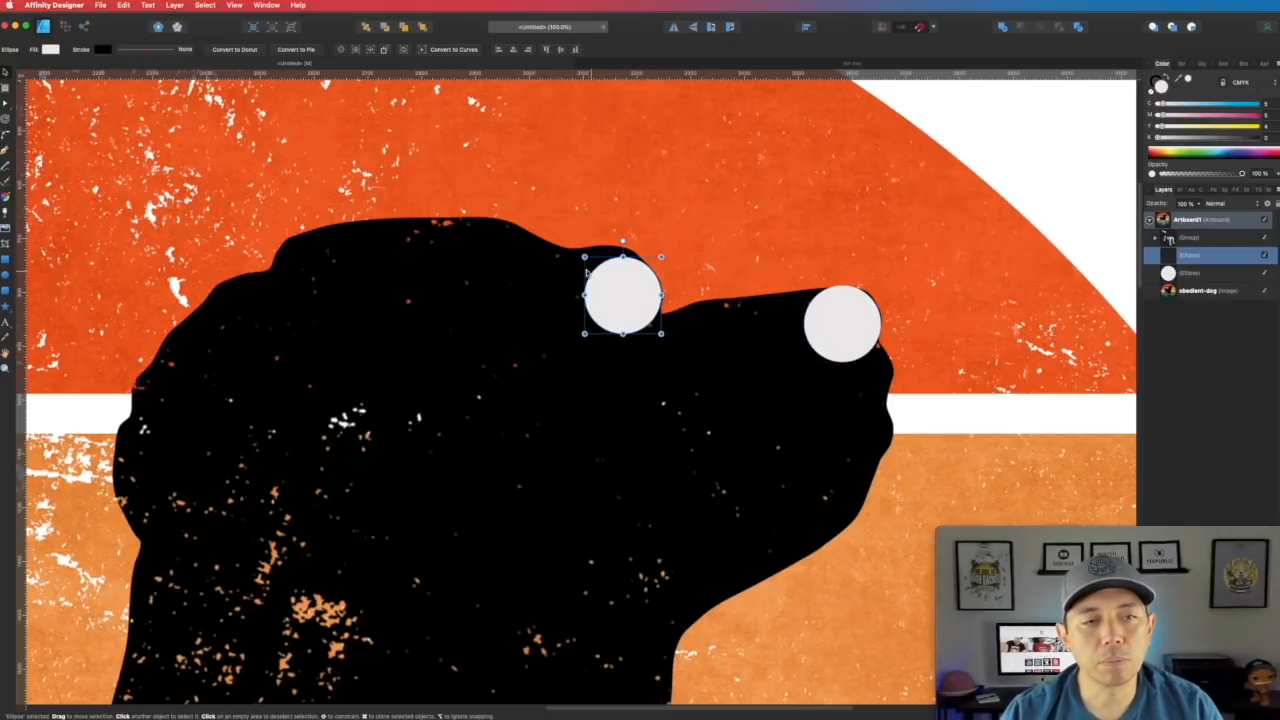
{"action": "left_click_drag", "start_coordinate": [584, 257], "coordinate": [551, 243]}
{"action": "mouse_move", "coordinate": [620, 289]}
{"action": "left_mouse_down"}
{"action": "mouse_move", "coordinate": [600, 323]}
{"action": "mouse_move", "coordinate": [620, 302]}
{"action": "left_mouse_up"}
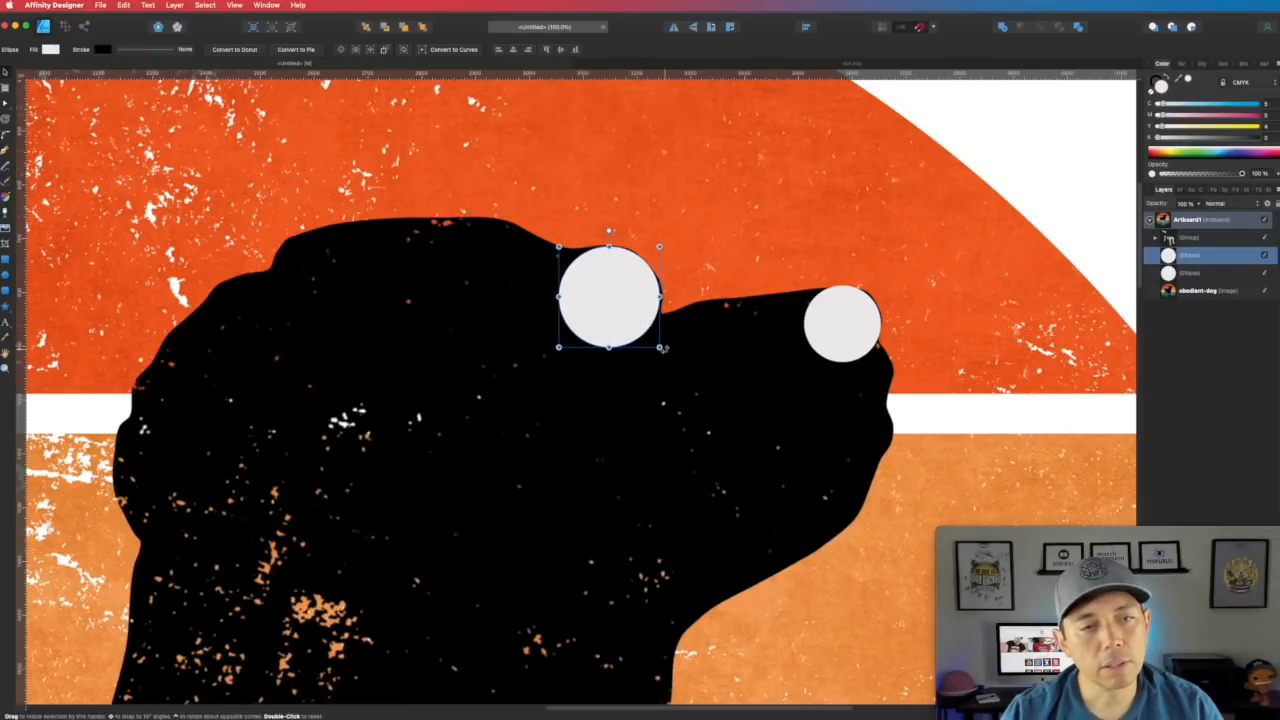
{"action": "left_click_drag", "start_coordinate": [659, 347], "coordinate": [664, 350]}
{"action": "left_click_drag", "start_coordinate": [637, 306], "coordinate": [636, 311]}
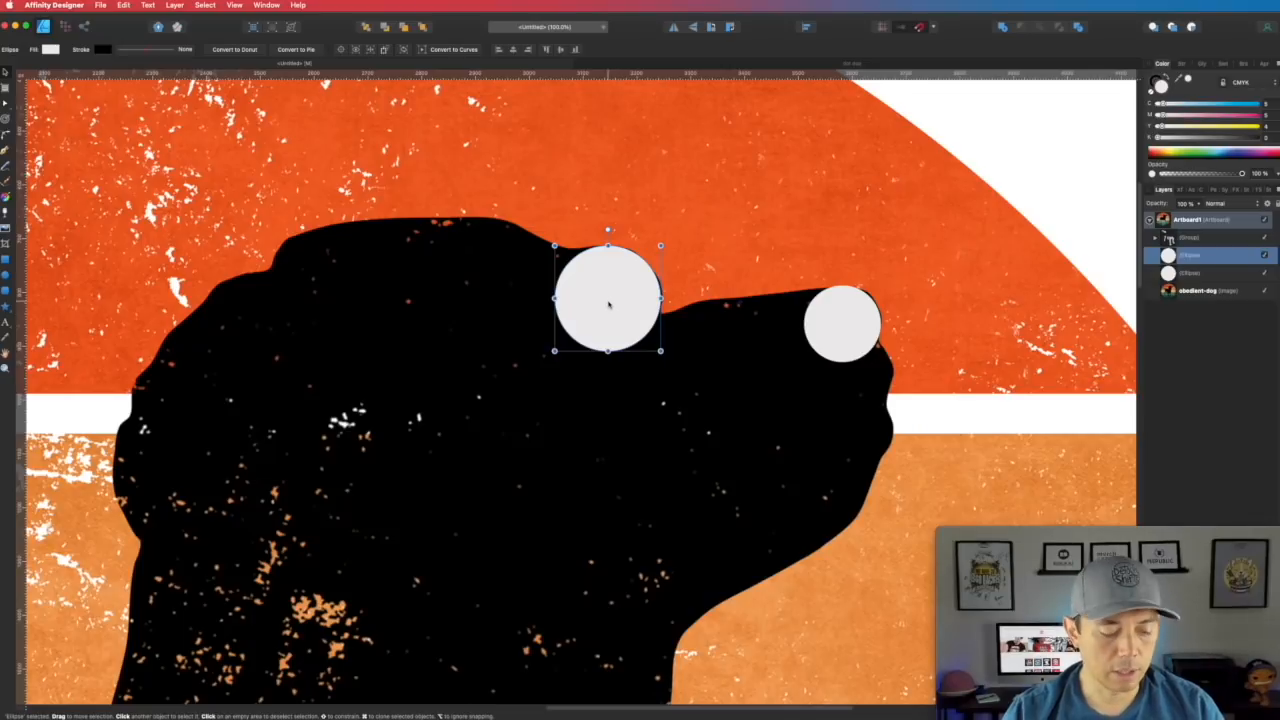
- Copy the brow circle to the crown and the back of the dog's head, enlarging the back one to fit the outline
{"action": "left_click_drag", "start_coordinate": [608, 304], "coordinate": [164, 457]}
{"action": "mouse_move", "coordinate": [216, 507]}
{"action": "left_mouse_down"}
{"action": "mouse_move", "coordinate": [274, 556]}
{"action": "mouse_move", "coordinate": [217, 491]}
{"action": "left_mouse_up"}
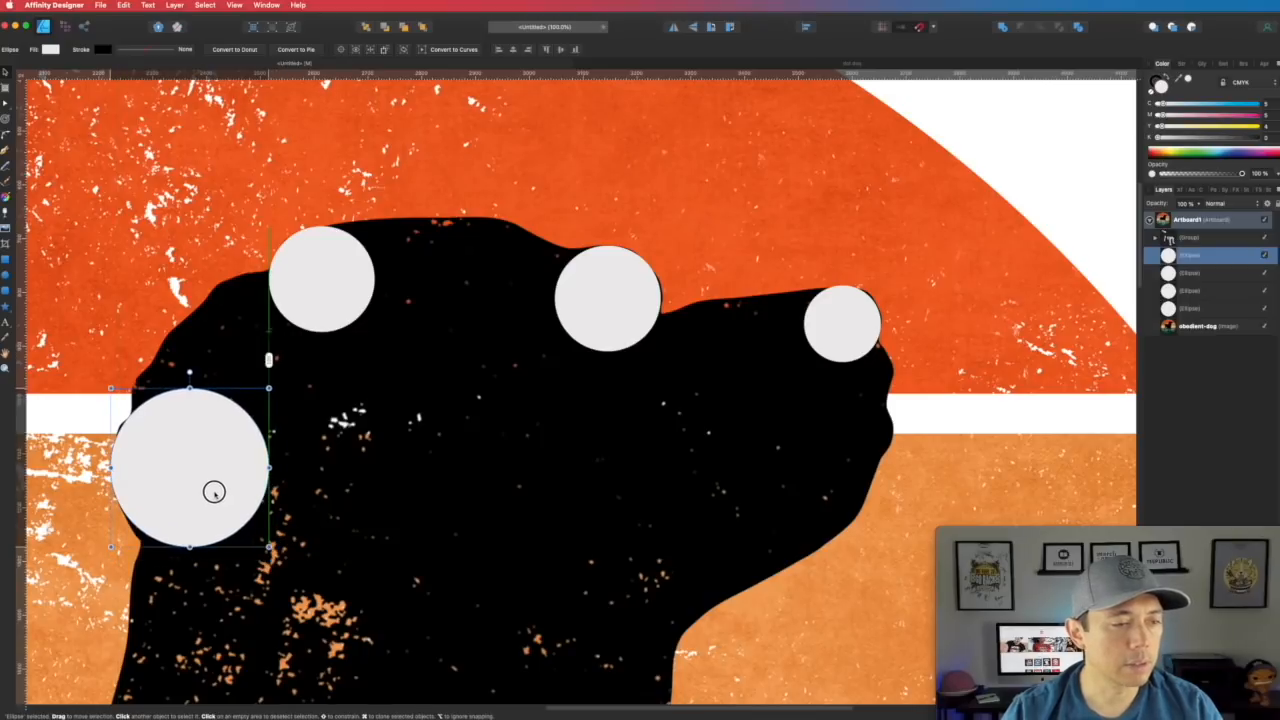
{"action": "left_click_drag", "start_coordinate": [276, 547], "coordinate": [296, 565]}
{"action": "left_click_drag", "start_coordinate": [234, 503], "coordinate": [233, 496]}
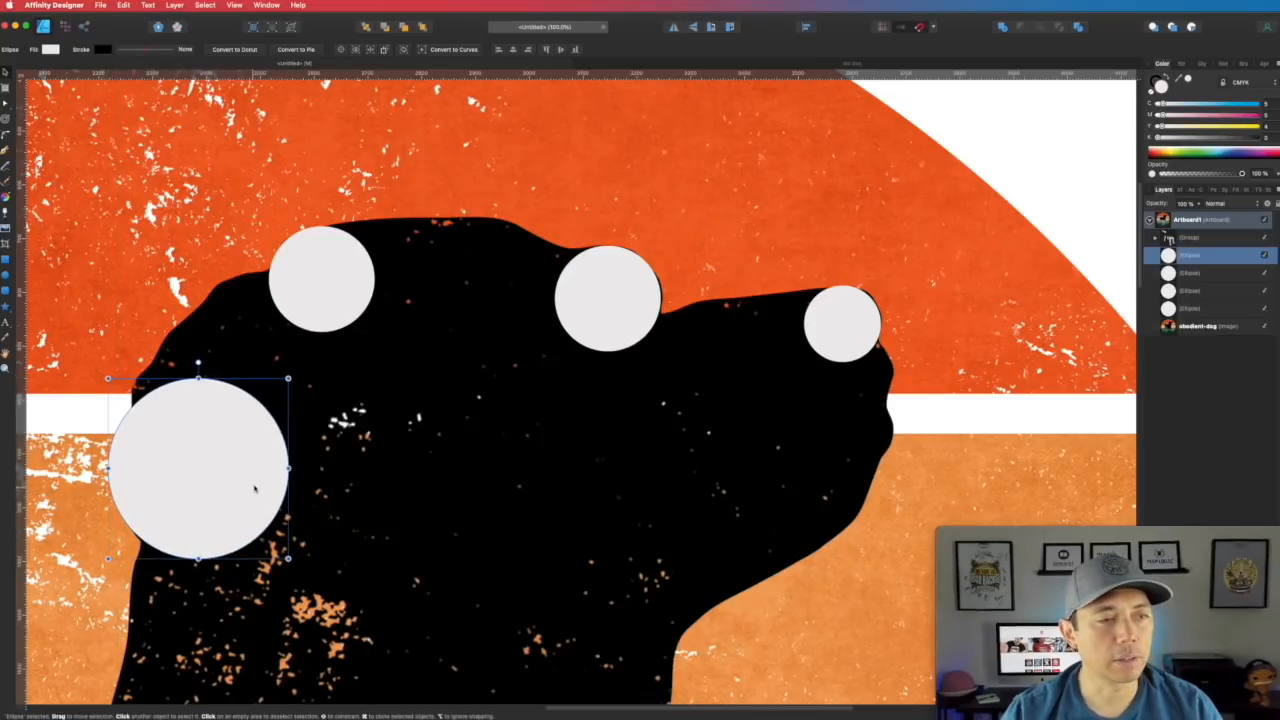
{"action": "left_click", "coordinate": [346, 461]}
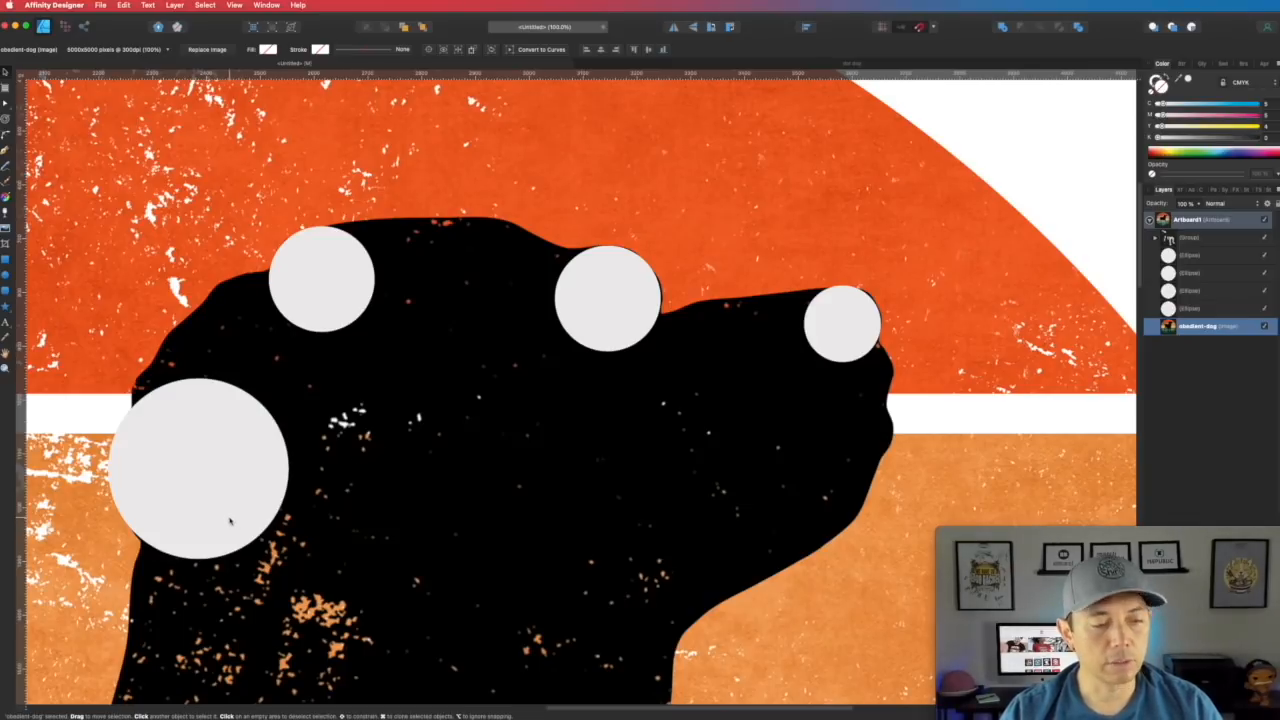
- Duplicate the large back-of-head circle to the lower jaw and shrink it to fit the chin outline
{"action": "left_click", "coordinate": [250, 464]}
{"action": "left_click_drag", "start_coordinate": [250, 464], "coordinate": [834, 463]}
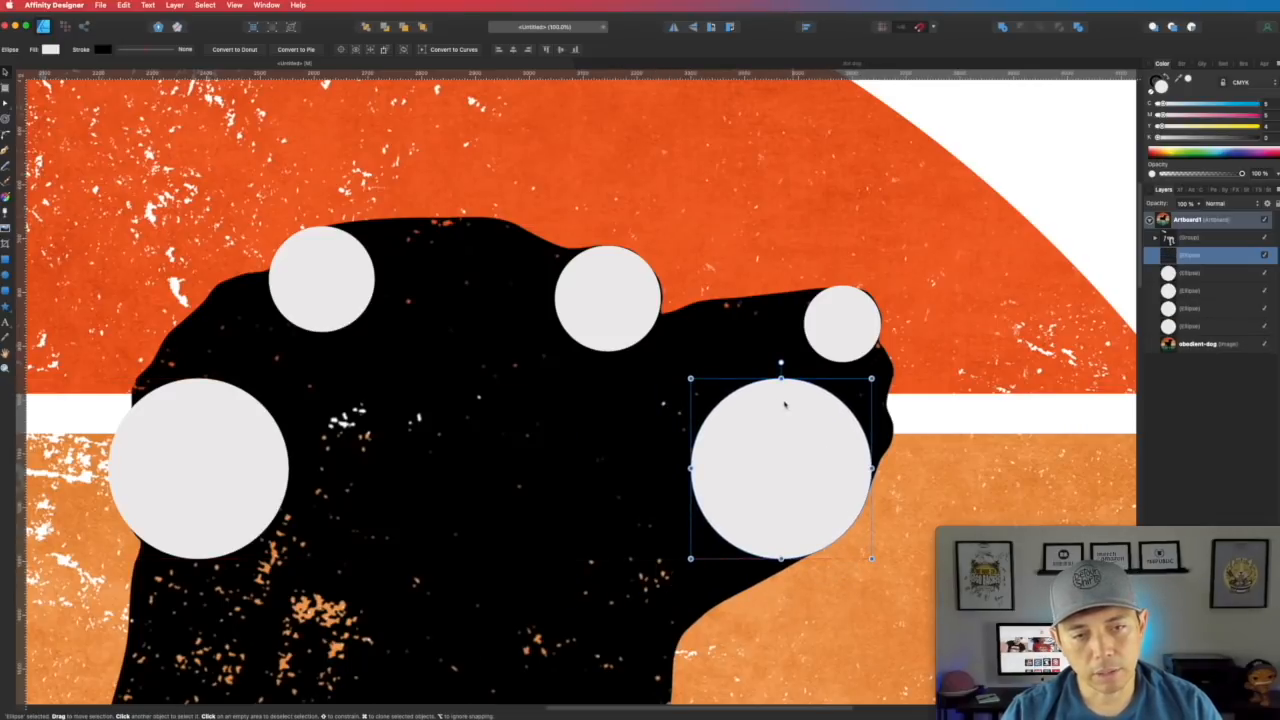
{"action": "left_click_drag", "start_coordinate": [698, 385], "coordinate": [732, 418]}
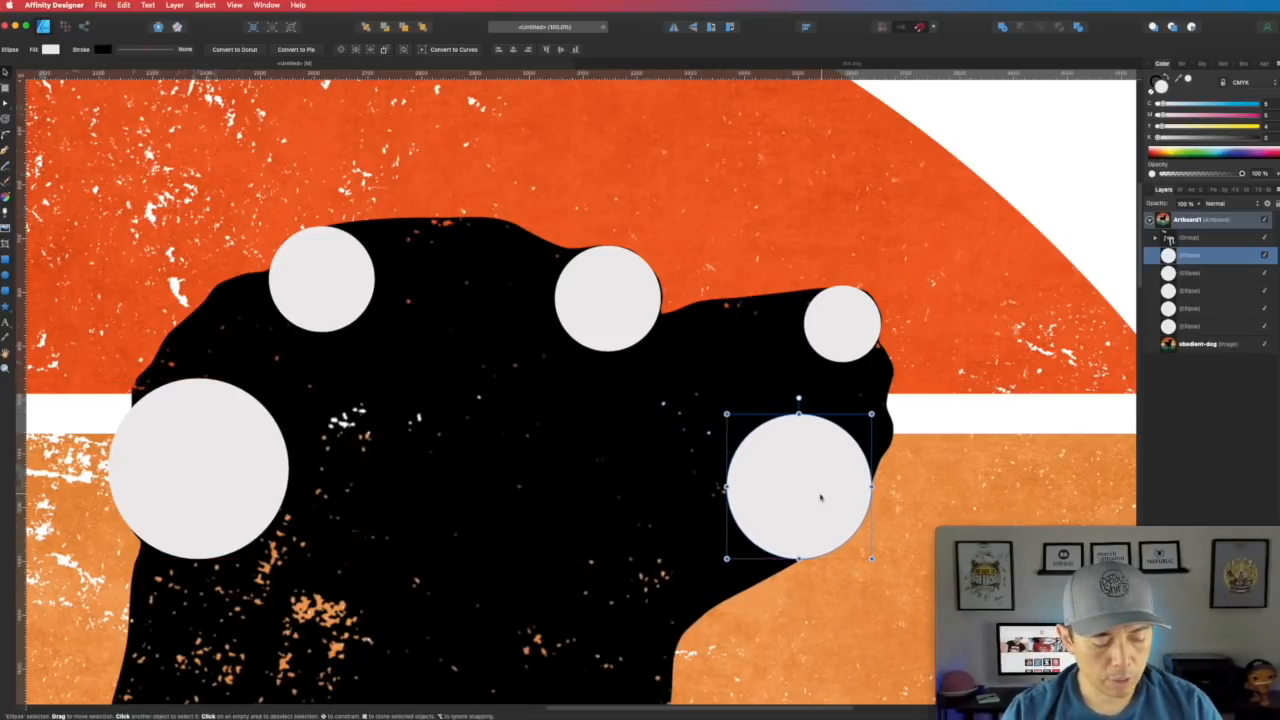
- Place two small, shrunken copies of the jaw circle one above the other along the muzzle's front edge
{"action": "left_click_drag", "start_coordinate": [805, 511], "coordinate": [867, 432]}
{"action": "left_click_drag", "start_coordinate": [934, 475], "coordinate": [863, 405]}
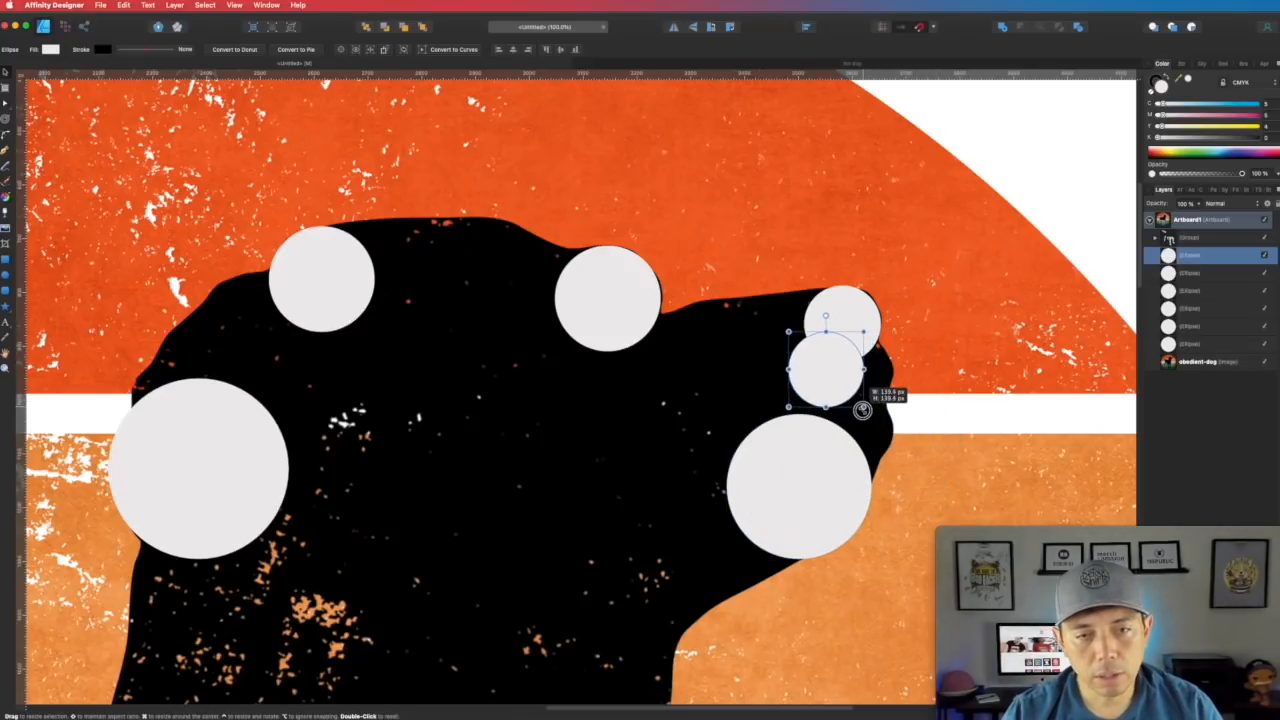
{"action": "left_click_drag", "start_coordinate": [822, 366], "coordinate": [846, 385]}
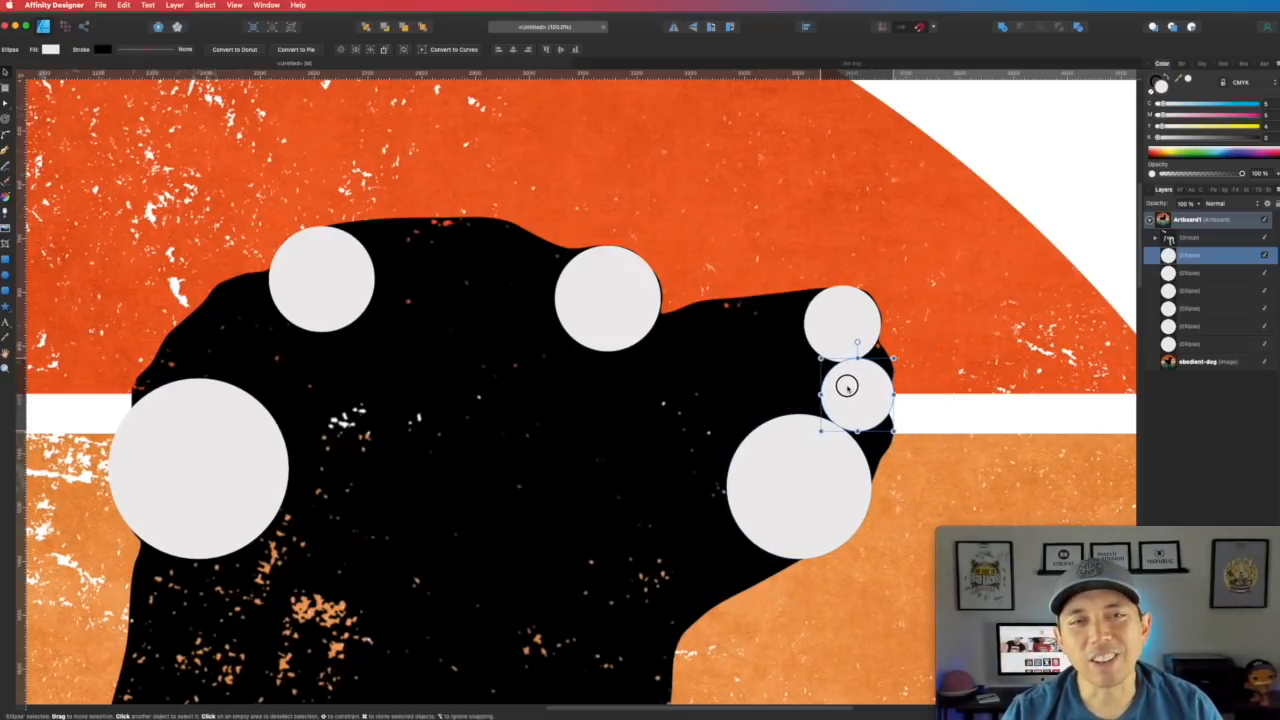
{"action": "mouse_move", "coordinate": [821, 430]}
{"action": "left_mouse_down"}
{"action": "mouse_move", "coordinate": [863, 377]}
{"action": "mouse_move", "coordinate": [857, 443]}
{"action": "mouse_move", "coordinate": [865, 432]}
{"action": "left_mouse_up"}
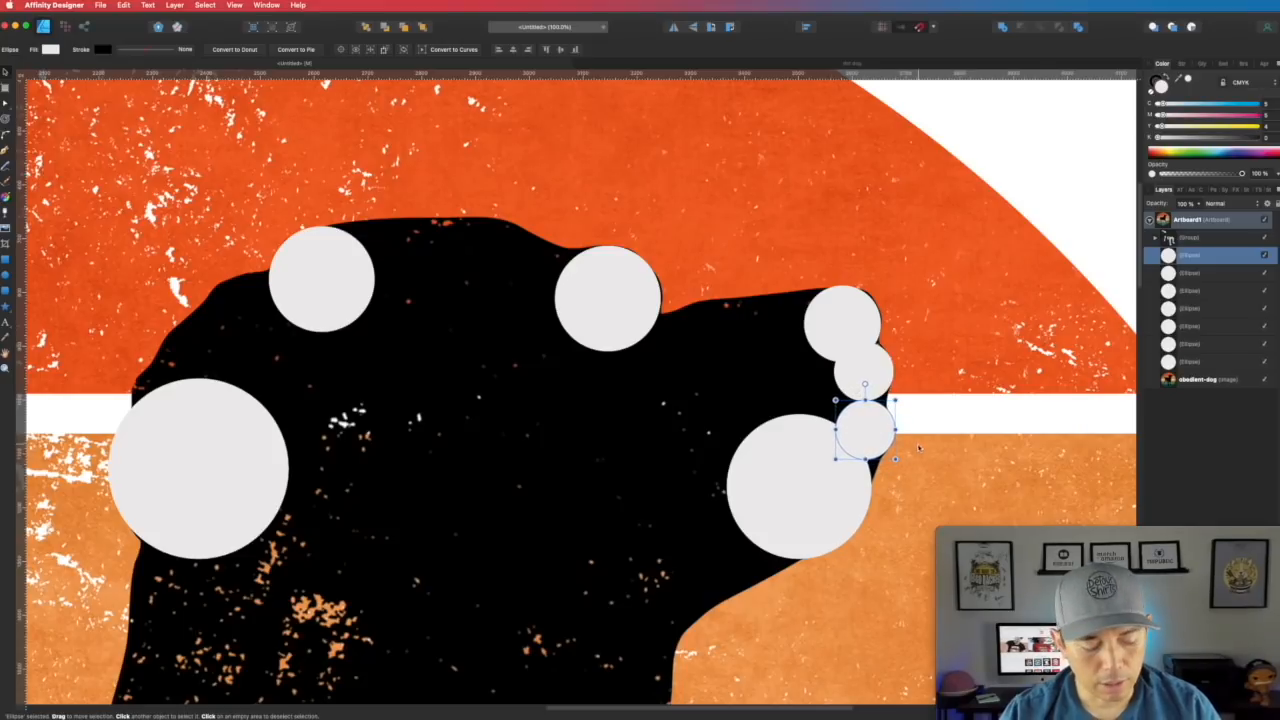
- Shrink the lower of the two small muzzle circles and position it snugly against the lip outline
{"action": "scroll", "coordinate": [882, 470], "scroll_direction": "up", "scroll_amount": 5}
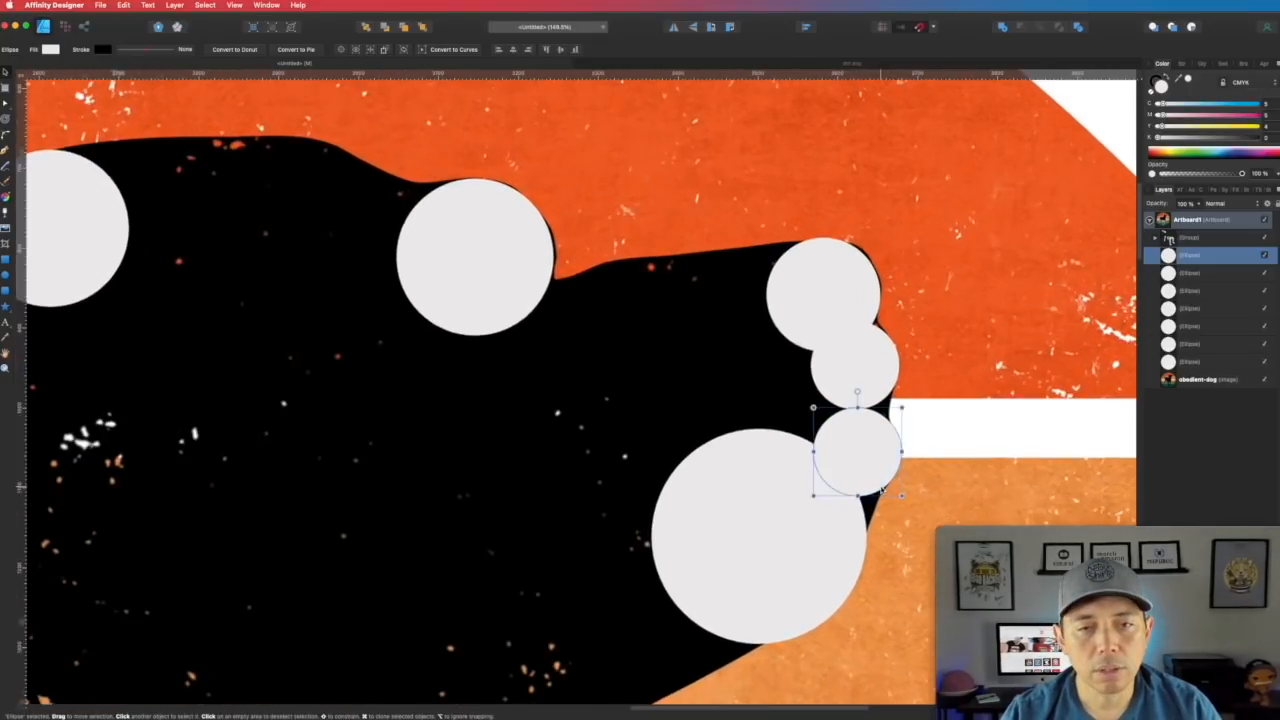
{"action": "scroll", "coordinate": [882, 490], "scroll_direction": "up", "scroll_amount": 5}
{"action": "scroll", "coordinate": [883, 480], "scroll_direction": "down", "scroll_amount": 1}
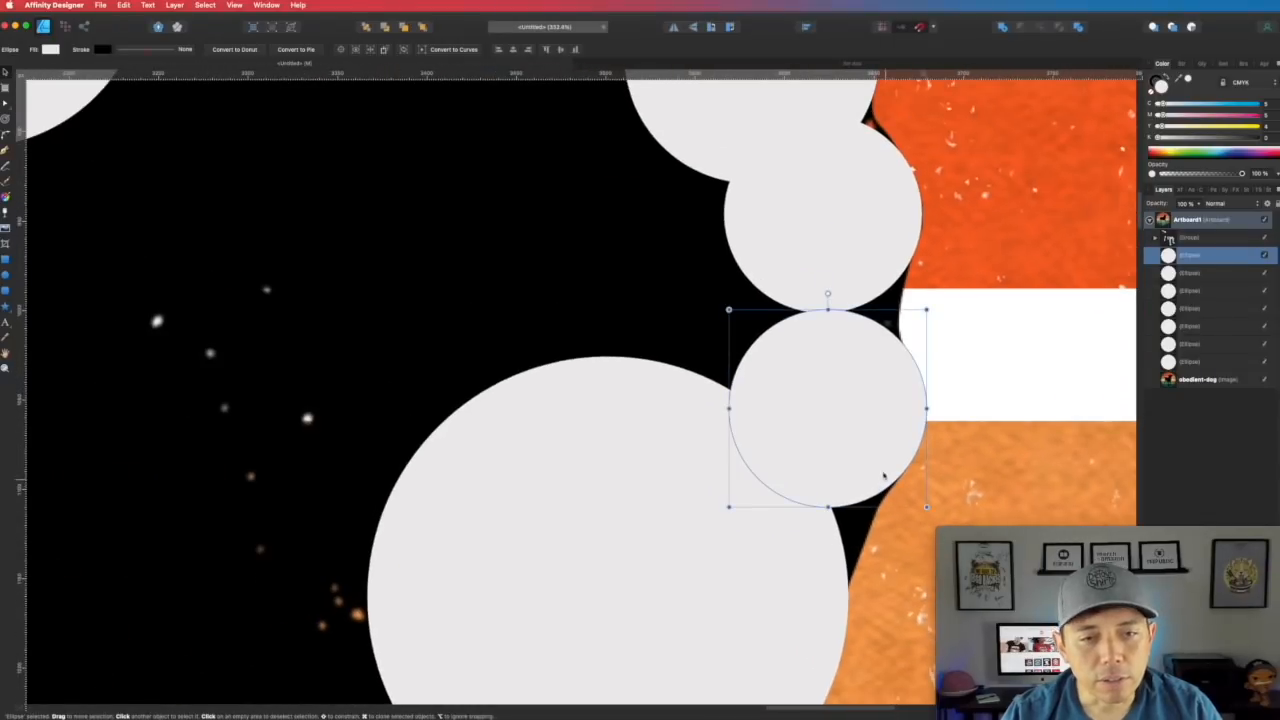
{"action": "left_click_drag", "start_coordinate": [729, 507], "coordinate": [748, 488]}
{"action": "left_click_drag", "start_coordinate": [811, 443], "coordinate": [806, 458]}
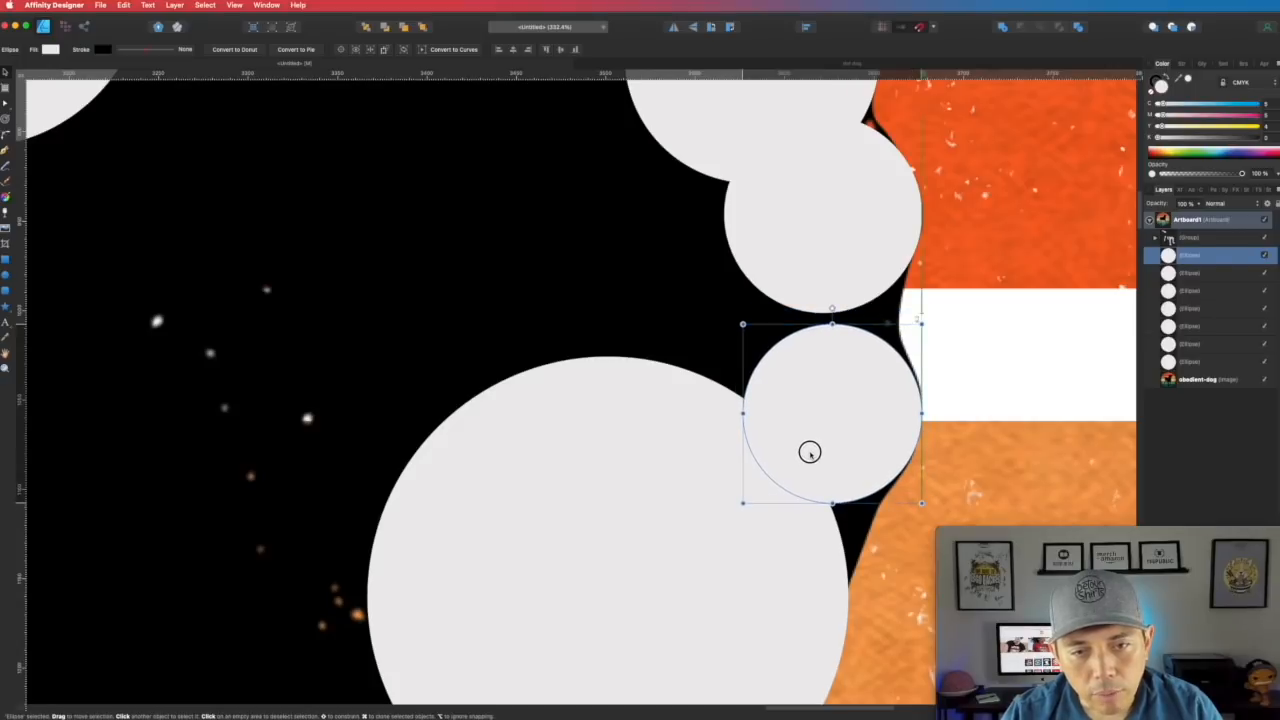
- Shrink the large jaw circle until it just touches the lower muzzle circle, and move the upper muzzle circle down to touch it too
{"action": "left_click", "coordinate": [685, 471]}
{"action": "left_click_drag", "start_coordinate": [846, 357], "coordinate": [820, 397]}
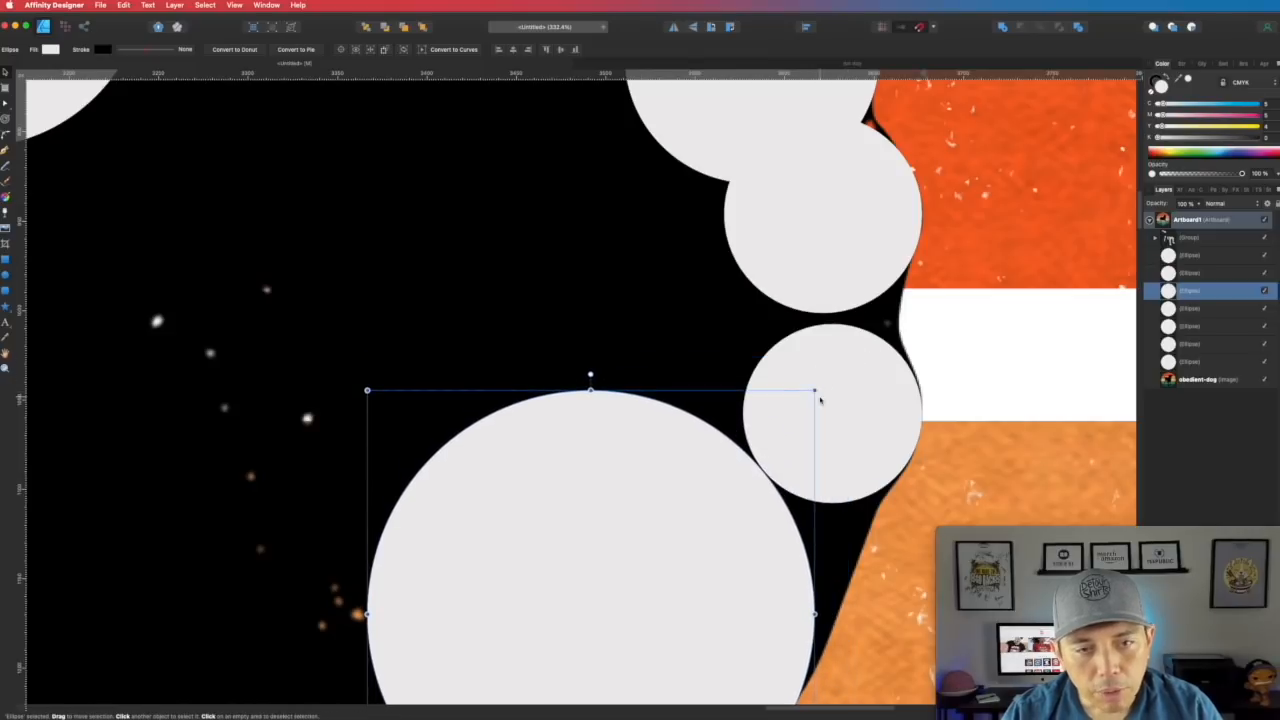
{"action": "left_click_drag", "start_coordinate": [834, 229], "coordinate": [832, 239]}
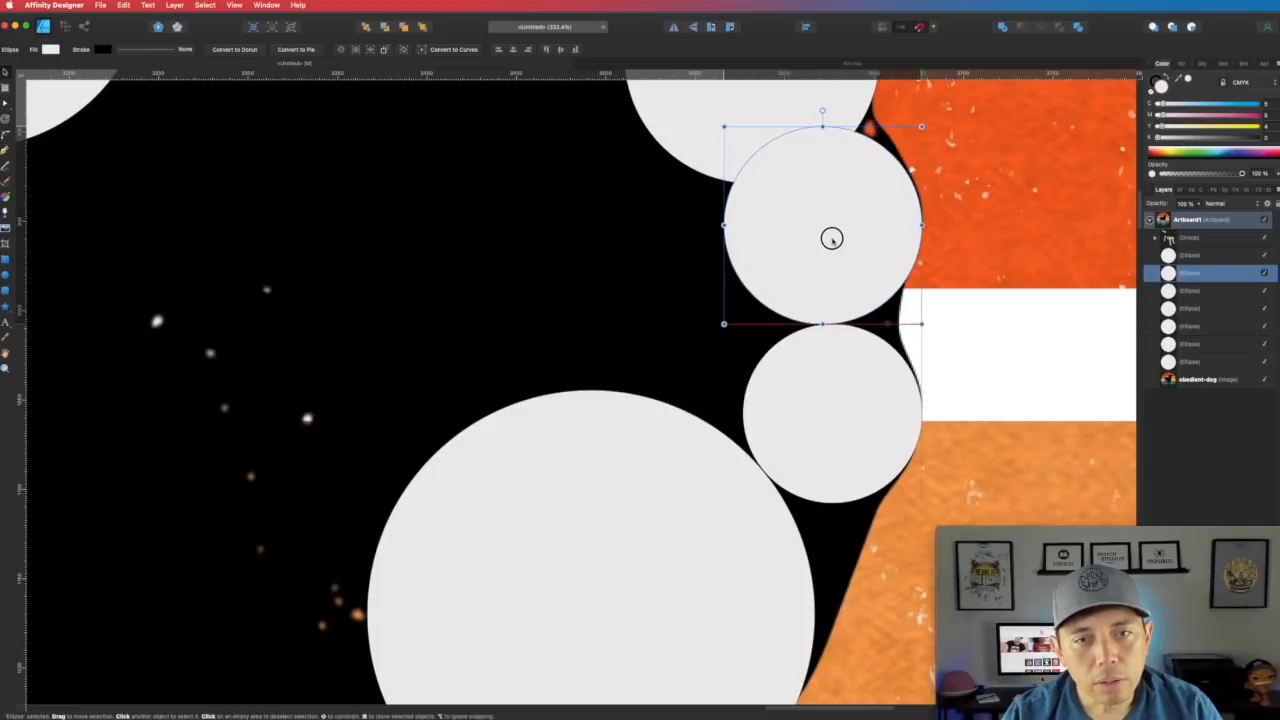
- Shrink the circle at the nose tip and shift it against the front outline of the nose
{"action": "scroll", "coordinate": [826, 300], "scroll_direction": "up", "scroll_amount": 5}
{"action": "left_click", "coordinate": [734, 291]}
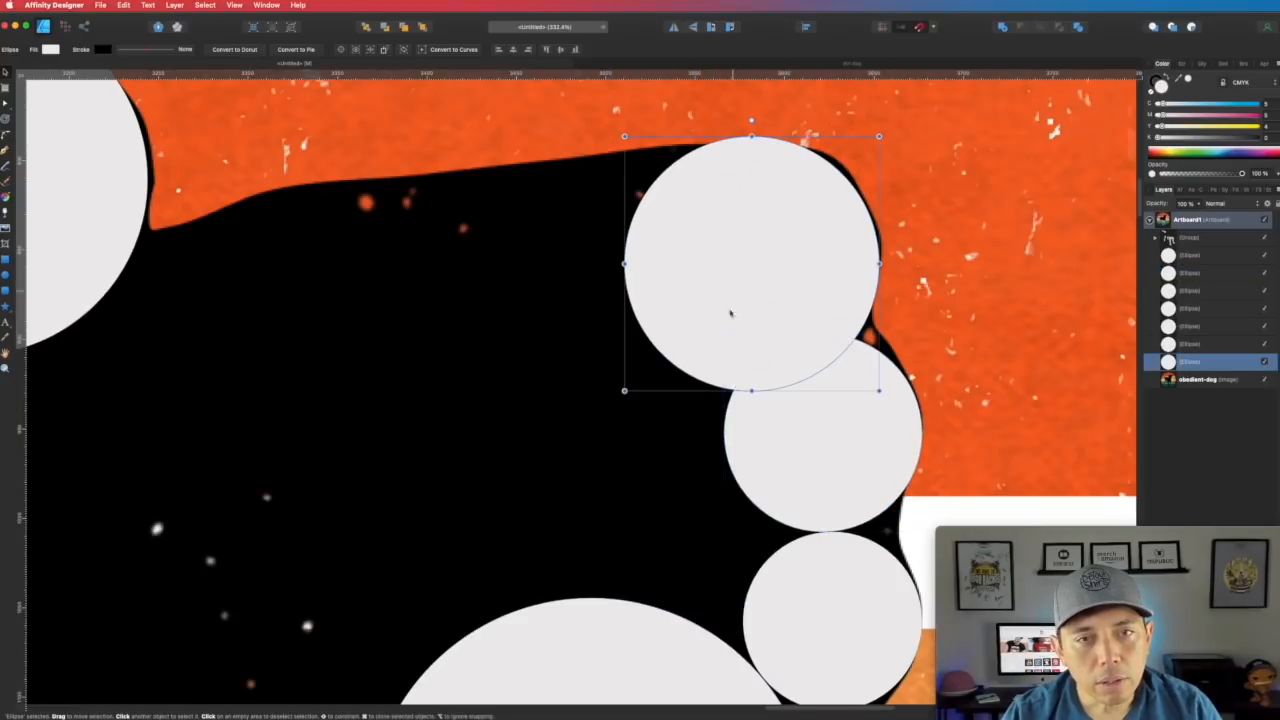
{"action": "left_click_drag", "start_coordinate": [879, 391], "coordinate": [854, 357]}
{"action": "left_click_drag", "start_coordinate": [780, 286], "coordinate": [814, 289]}
- Shrink the middle muzzle circle and fit it between the nose-tip circle and the lower muzzle circle without overlap
{"action": "left_click", "coordinate": [797, 349]}
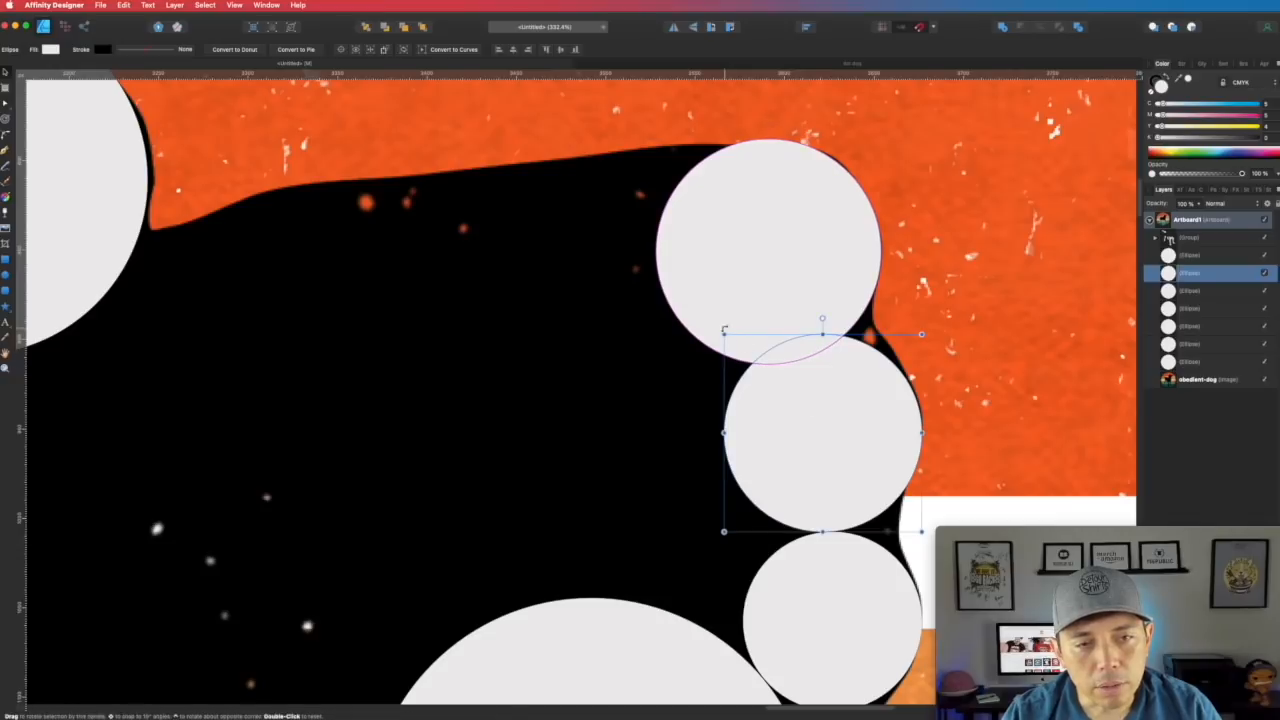
{"action": "left_click_drag", "start_coordinate": [726, 335], "coordinate": [747, 357]}
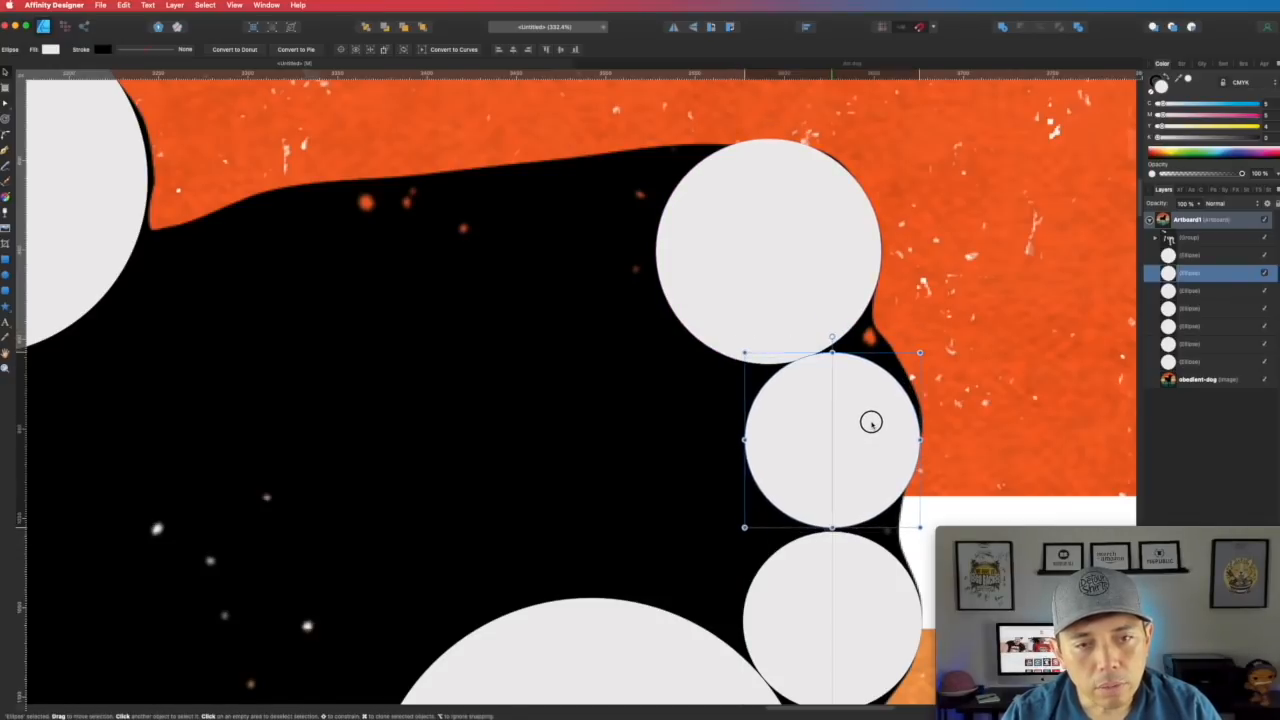
{"action": "left_click_drag", "start_coordinate": [921, 531], "coordinate": [915, 527]}
{"action": "left_click_drag", "start_coordinate": [862, 474], "coordinate": [861, 473]}
{"action": "left_click", "coordinate": [961, 413]}
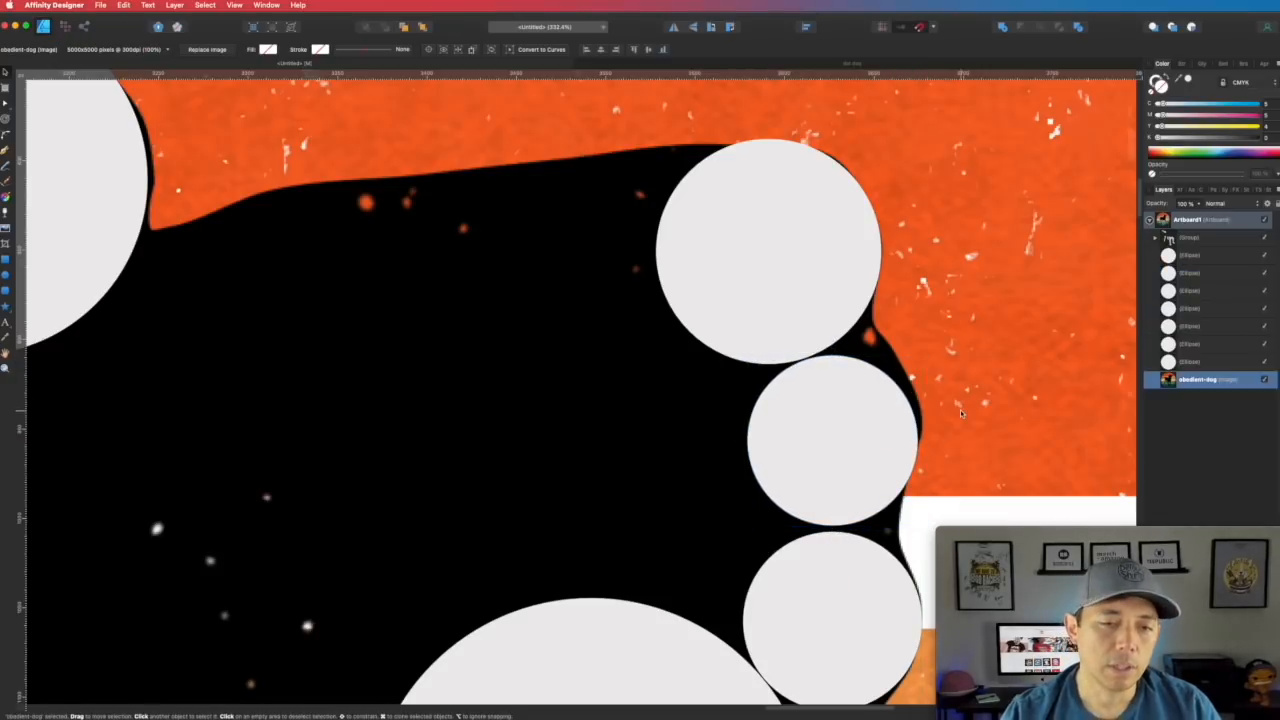
{"action": "scroll", "coordinate": [882, 462], "scroll_direction": "down", "scroll_amount": 10}
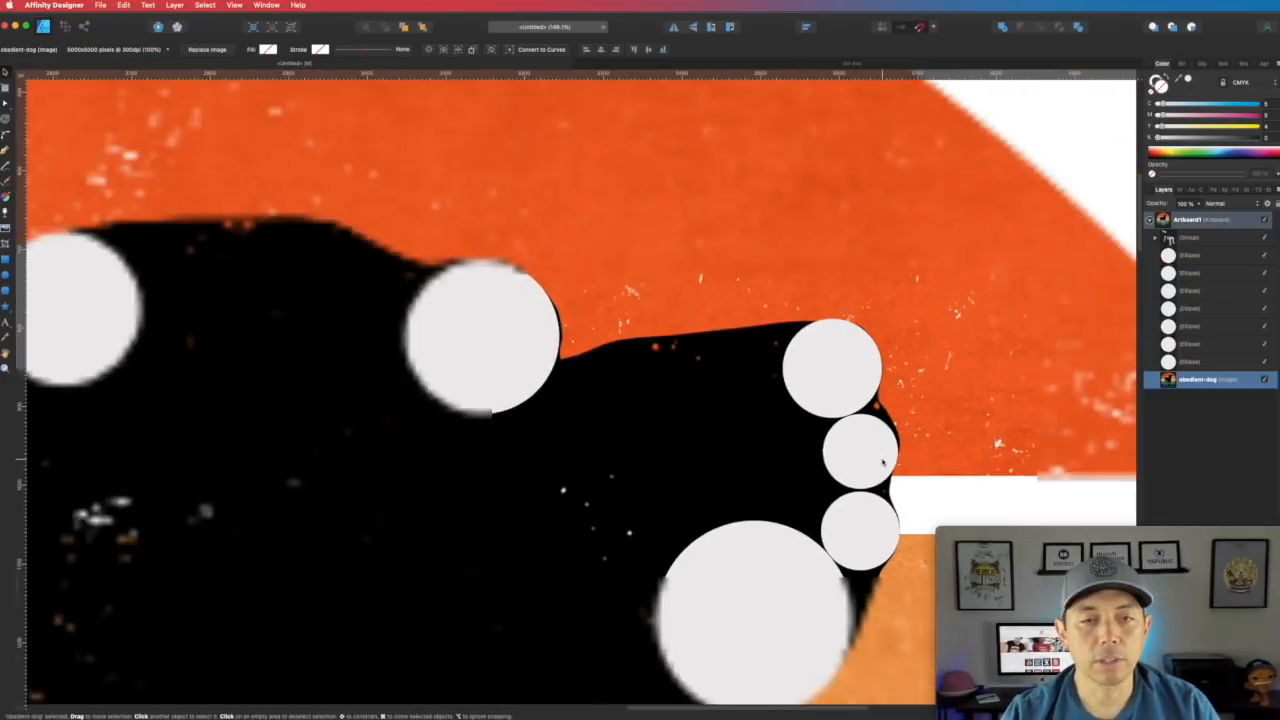
{"action": "scroll", "coordinate": [880, 460], "scroll_direction": "up", "scroll_amount": 3}
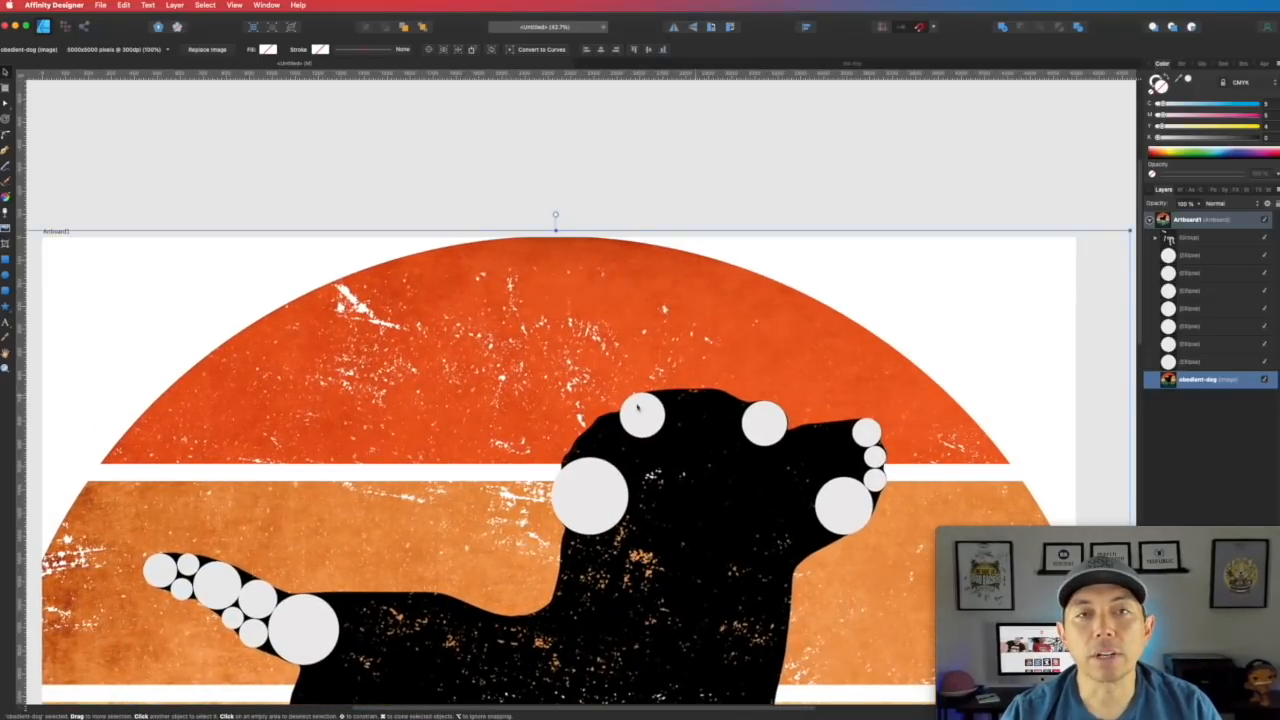
{"action": "left_click", "coordinate": [767, 189]}
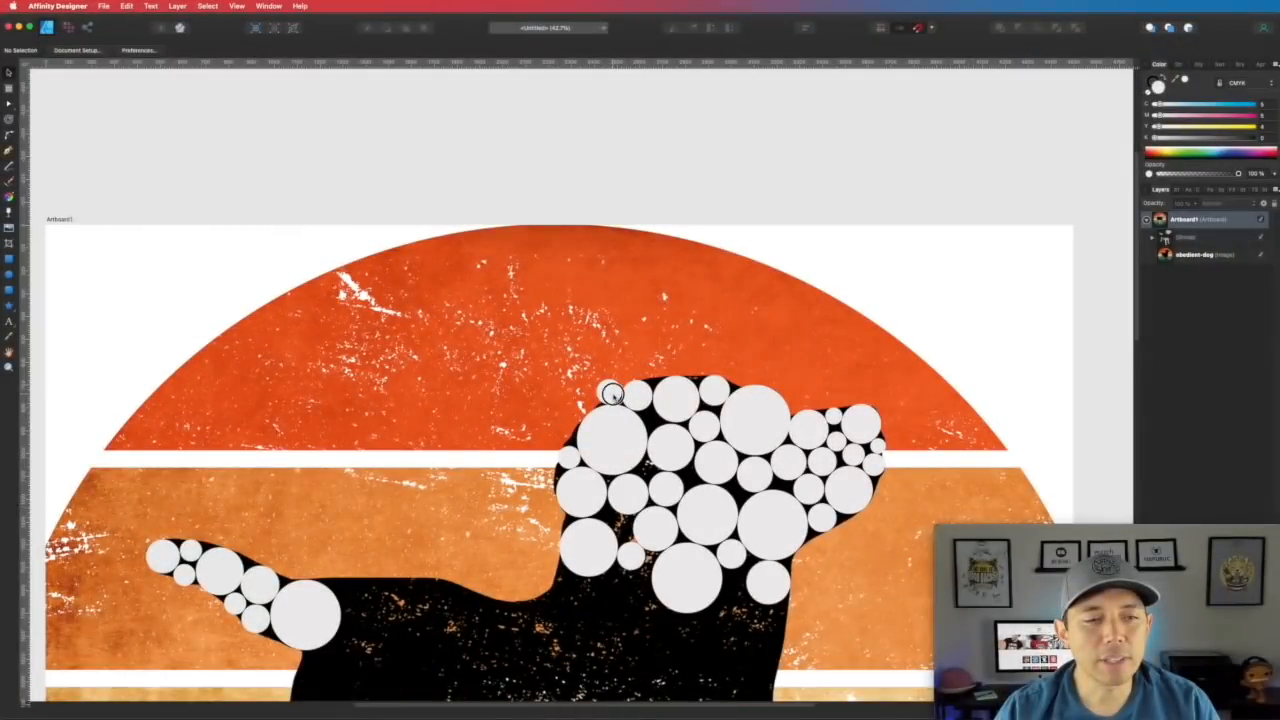
{"action": "left_click", "coordinate": [614, 396]}
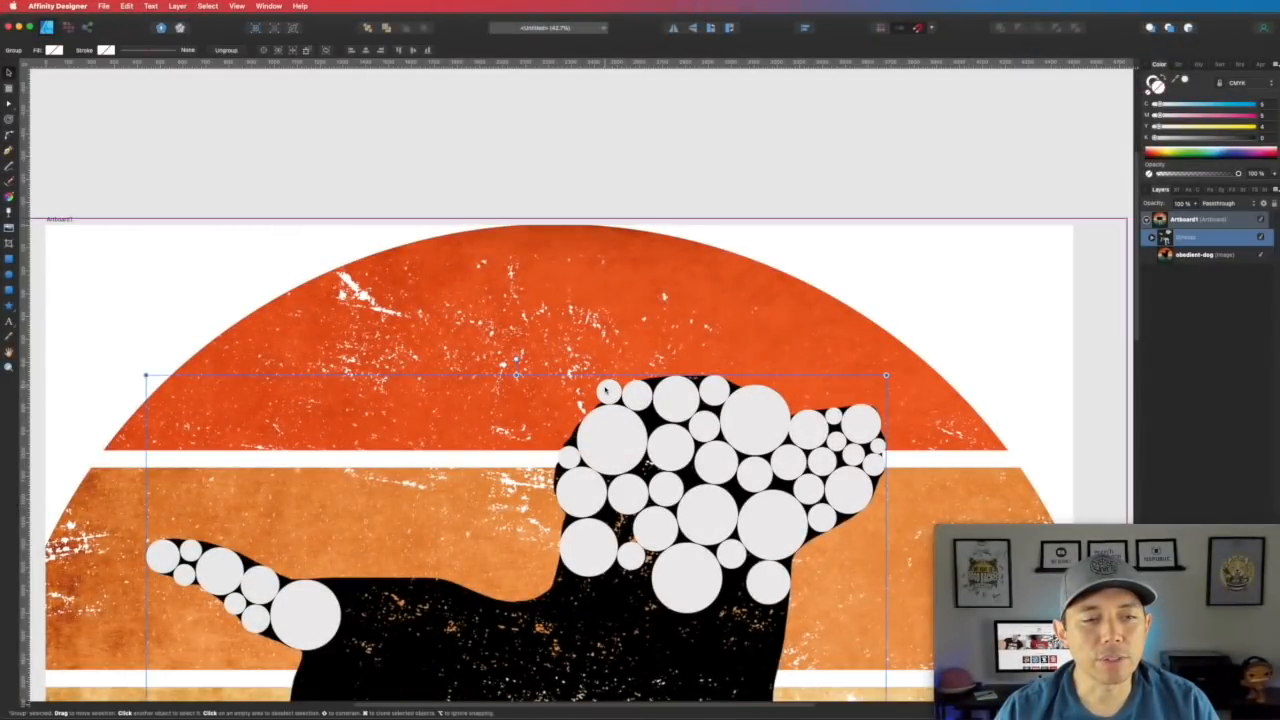
{"action": "double_click", "coordinate": [605, 391]}
{"action": "left_click", "coordinate": [861, 185]}
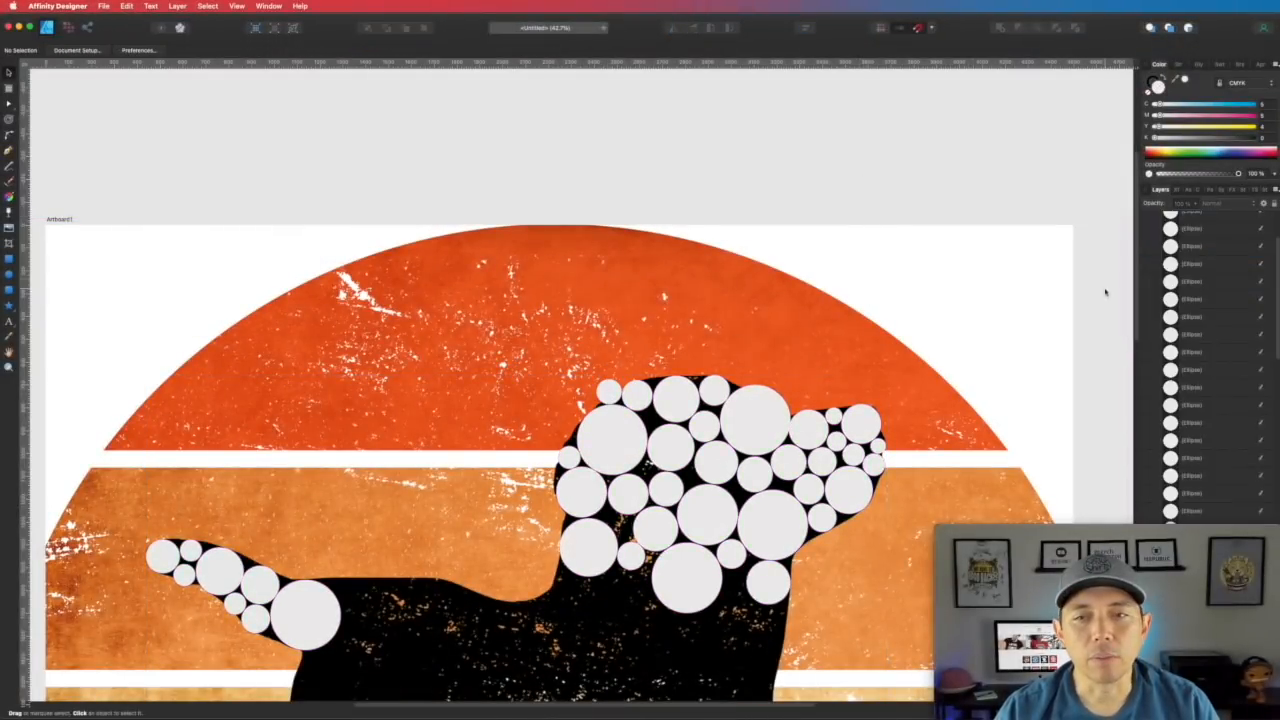
{"action": "scroll", "coordinate": [1170, 275], "scroll_direction": "up", "scroll_amount": 2}
{"action": "left_click", "coordinate": [1153, 238]}
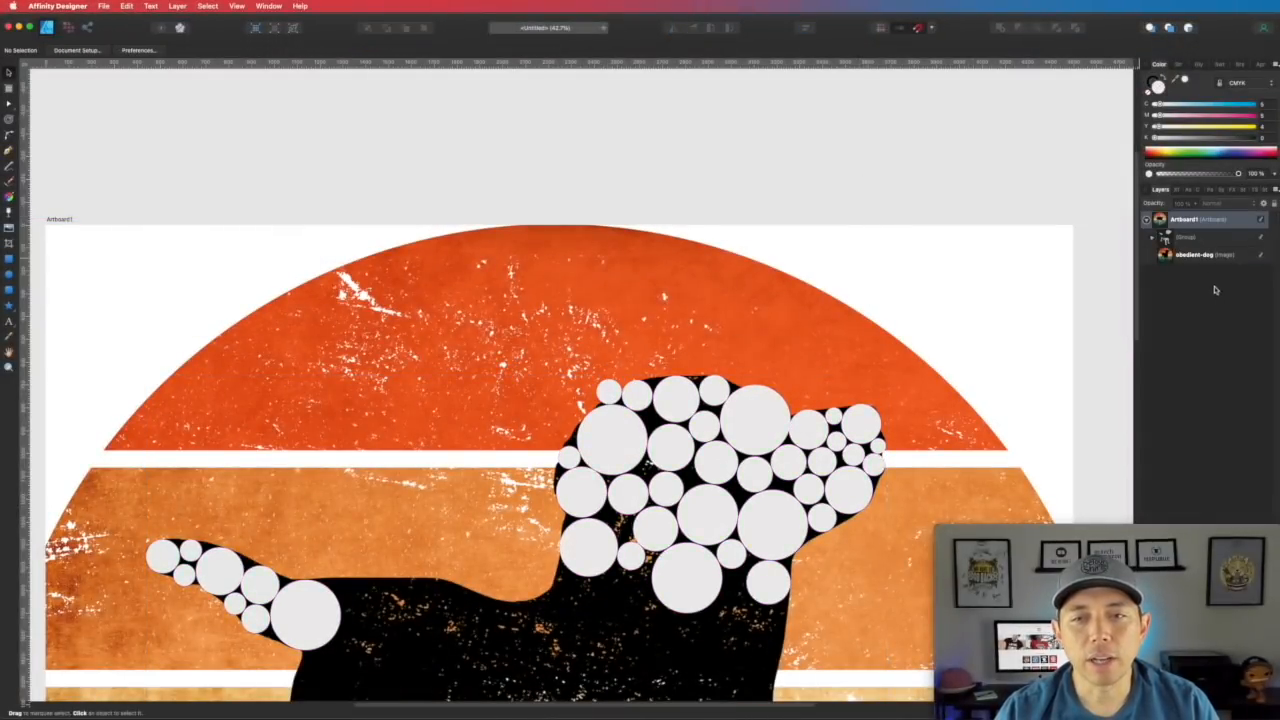
- Compare the circle layout with the obedient-dog image hidden and shown, checking the head, tail, legs and unfilled body
{"action": "left_click", "coordinate": [1261, 255]}
{"action": "scroll", "coordinate": [851, 294], "scroll_direction": "down", "scroll_amount": 3}
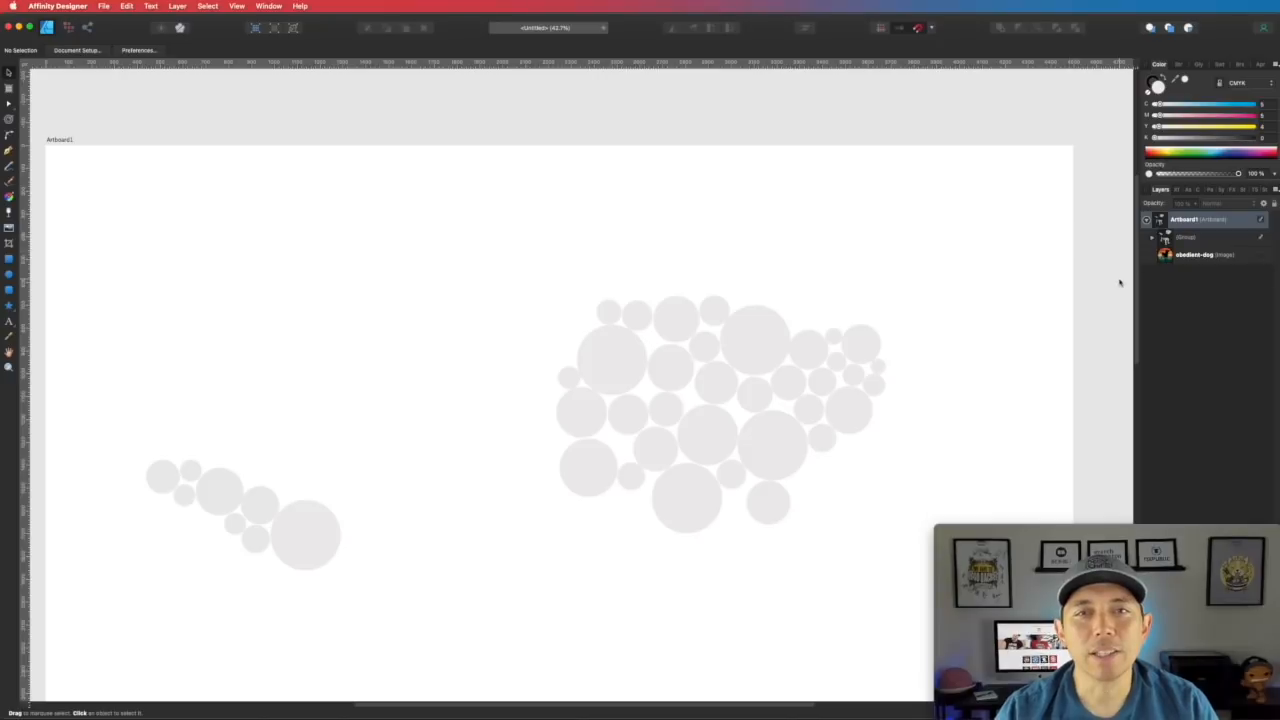
{"action": "left_click", "coordinate": [1261, 256]}
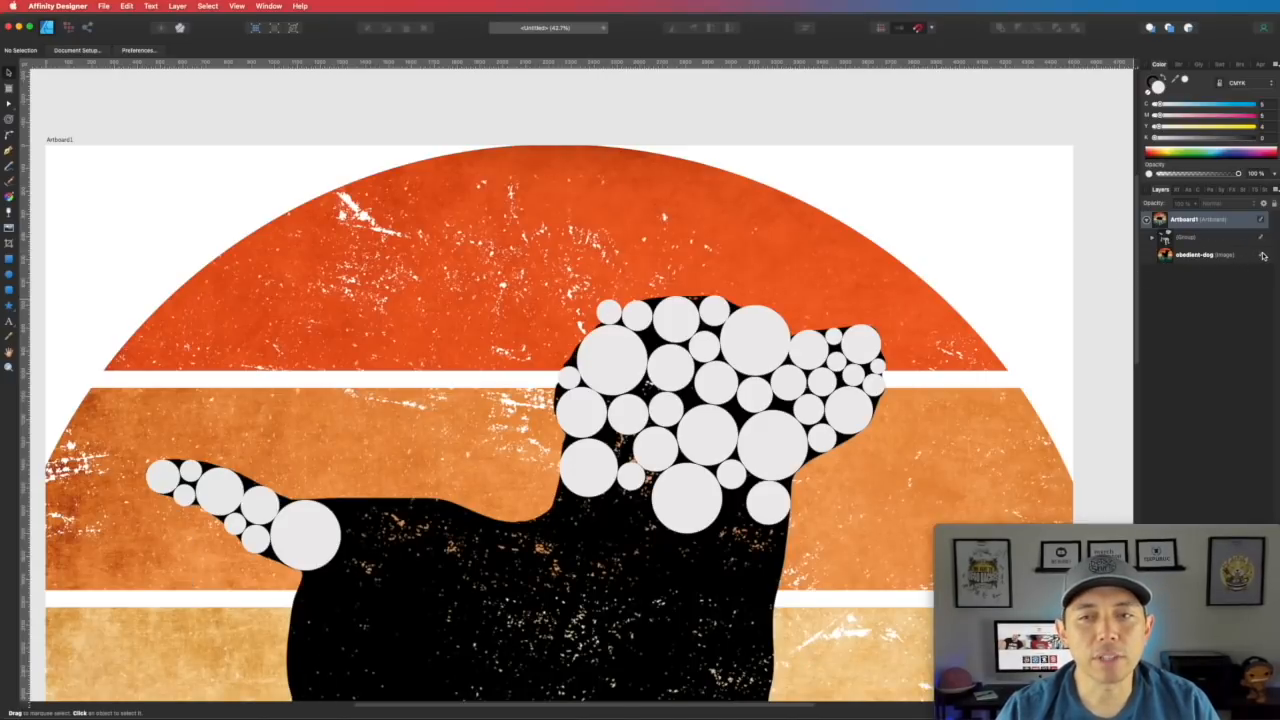
{"action": "left_click", "coordinate": [1261, 256]}
{"action": "scroll", "coordinate": [994, 372], "scroll_direction": "down", "scroll_amount": 10}
{"action": "scroll", "coordinate": [994, 372], "scroll_direction": "down", "scroll_amount": 1}
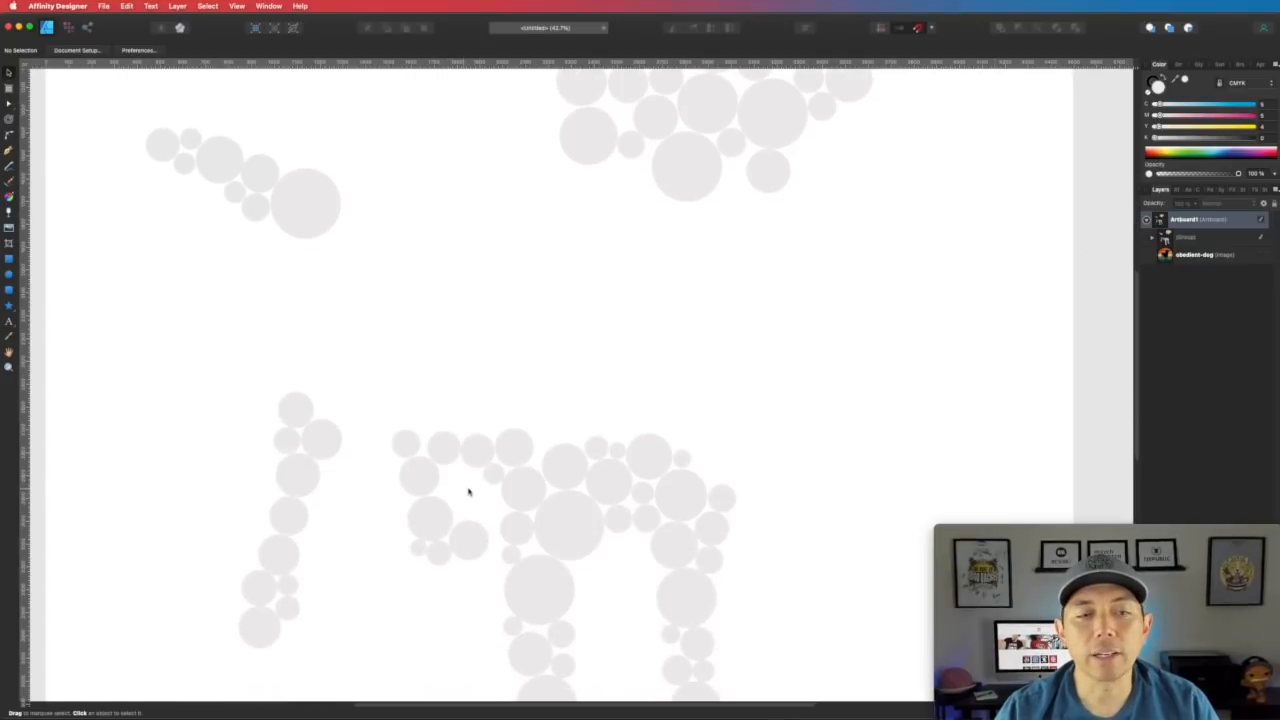
{"action": "left_click", "coordinate": [1262, 256]}
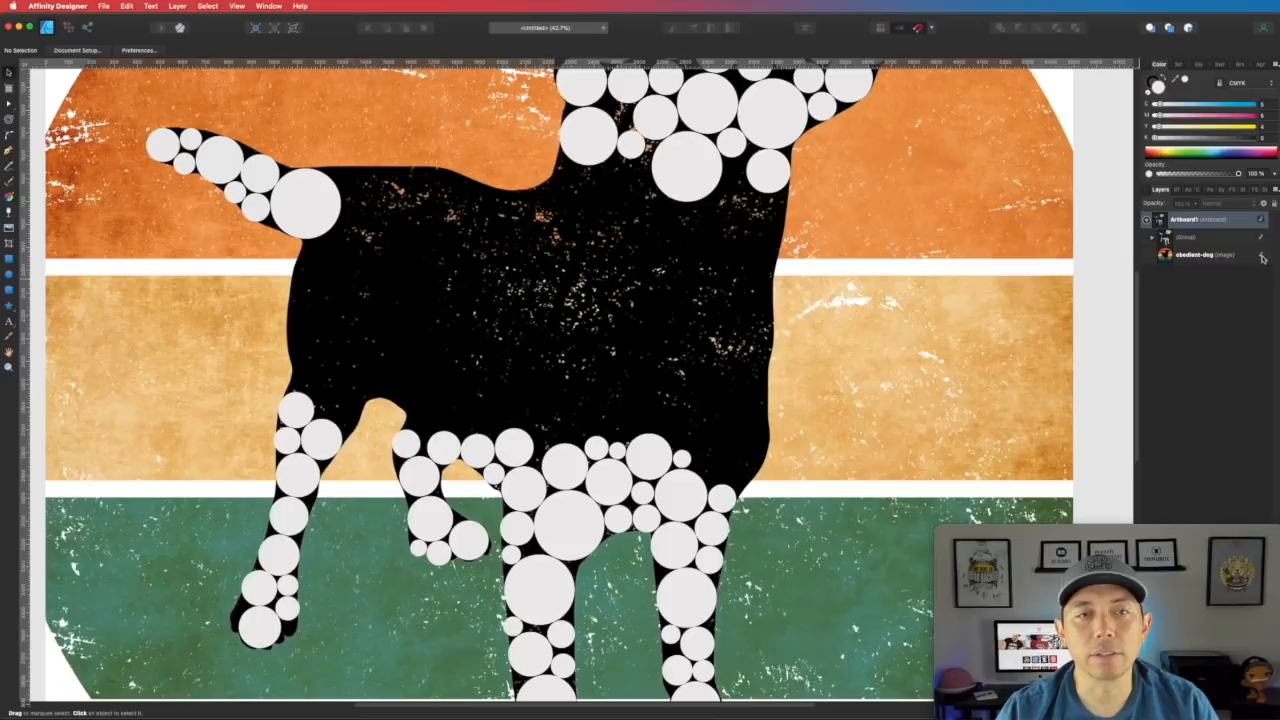
{"action": "scroll", "coordinate": [815, 226], "scroll_direction": "up", "scroll_amount": 7}
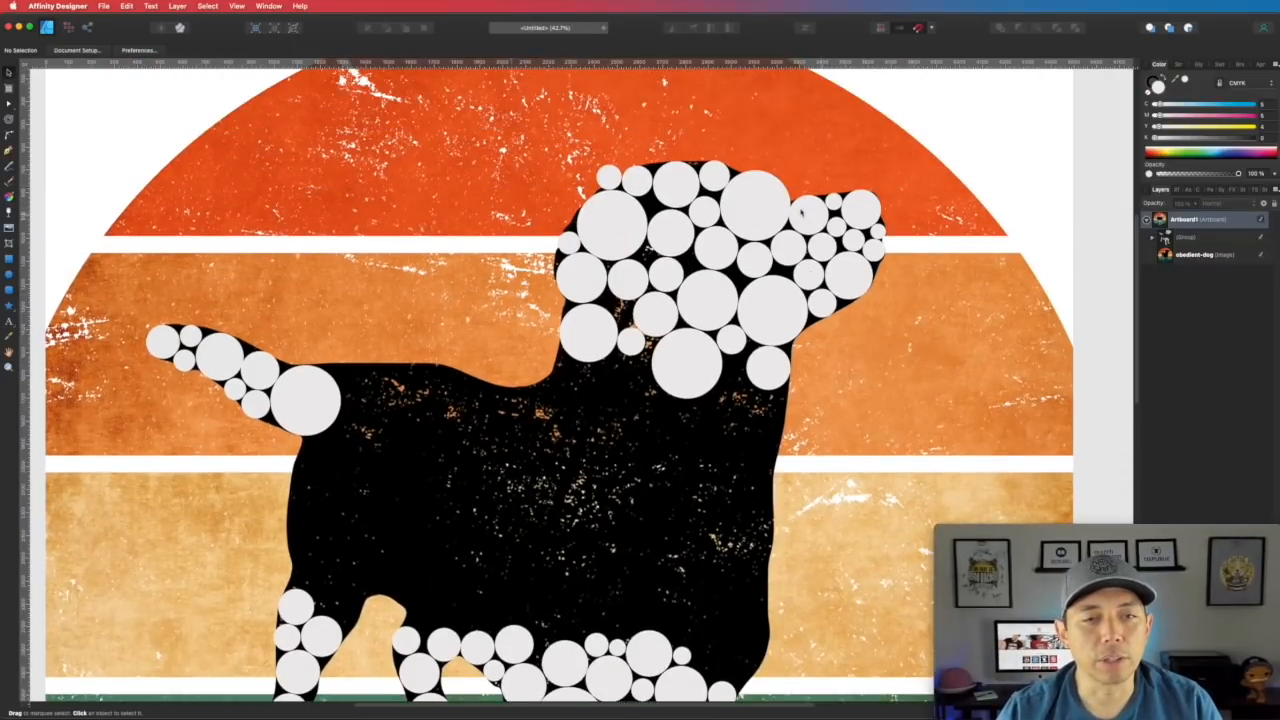
{"action": "scroll", "coordinate": [778, 352], "scroll_direction": "down", "scroll_amount": 4}
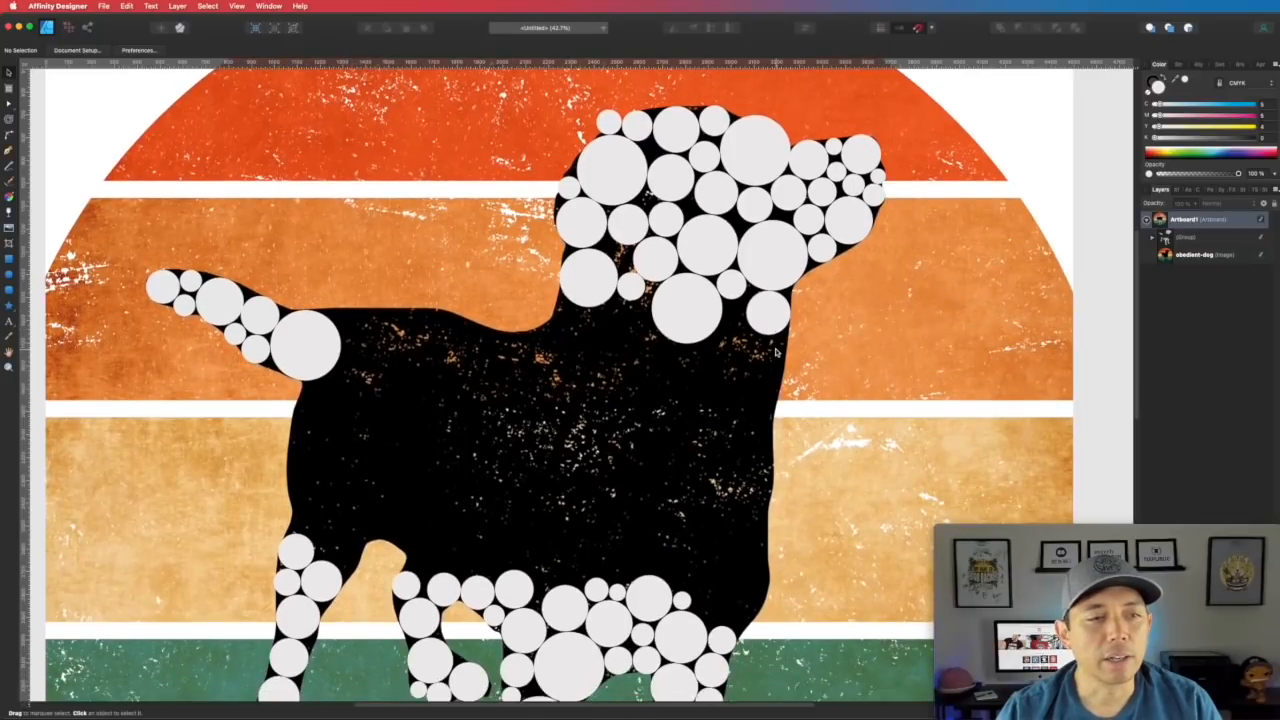
{"action": "scroll", "coordinate": [776, 352], "scroll_direction": "up", "scroll_amount": 1}
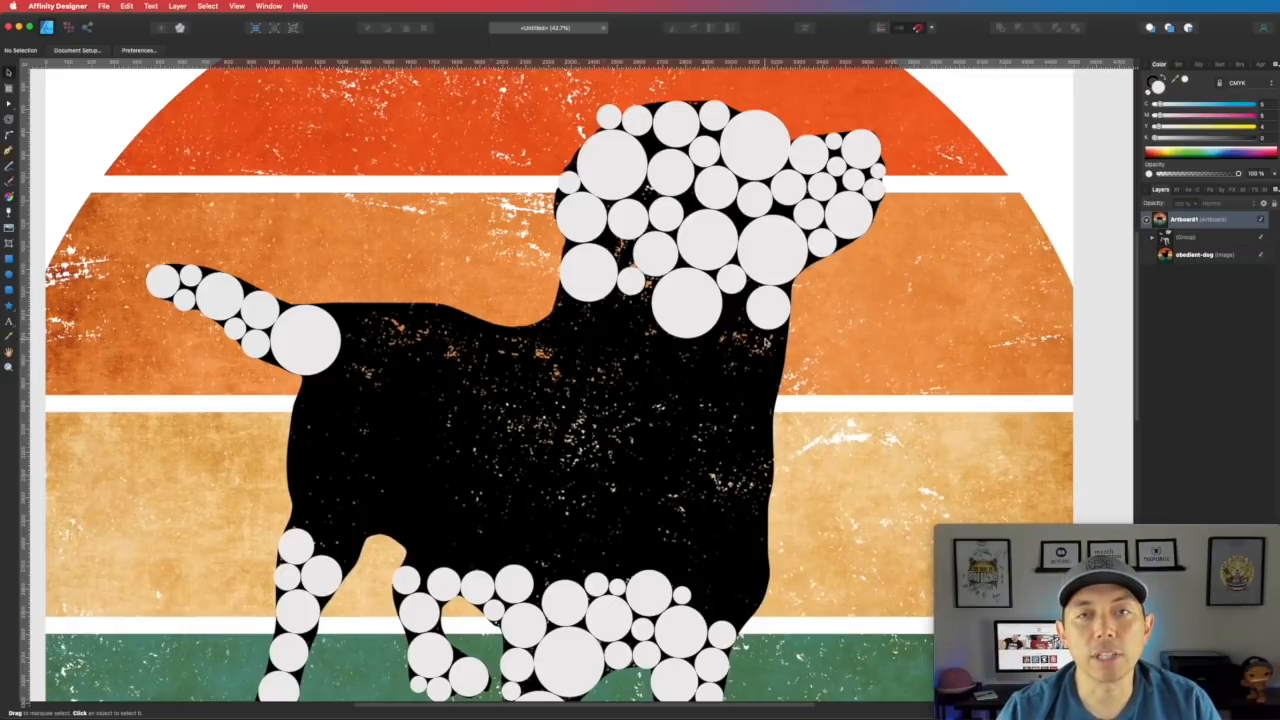
- Copy the large and small neck circles to positions along the dog's back, hindquarters and chest outline
{"action": "left_click", "coordinate": [597, 289]}
{"action": "left_click", "coordinate": [594, 288]}
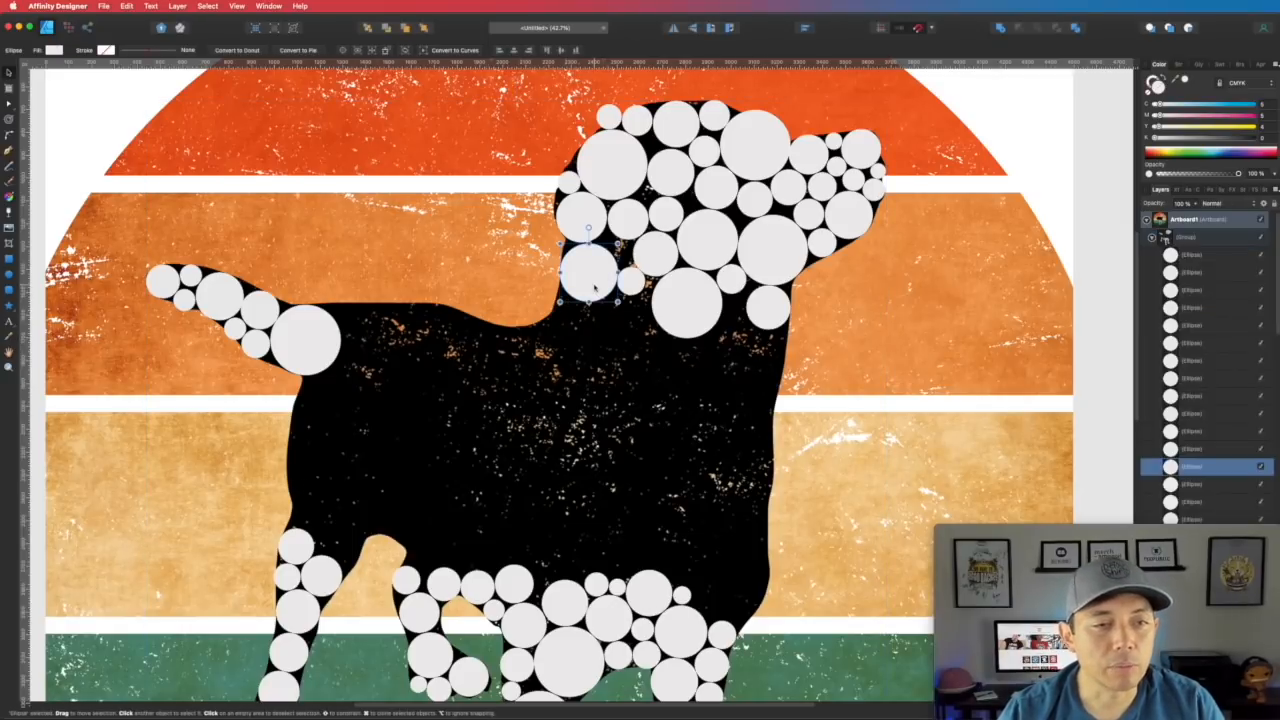
{"action": "left_click_drag", "start_coordinate": [588, 290], "coordinate": [559, 351]}
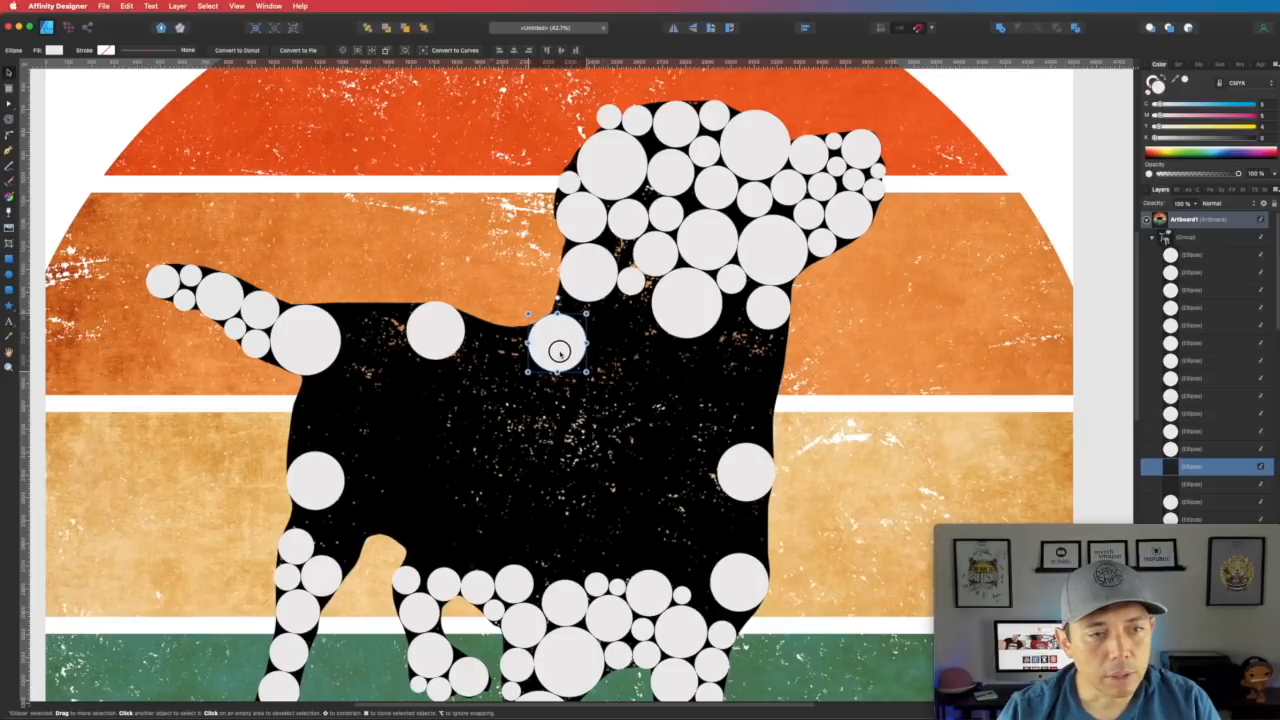
{"action": "left_click", "coordinate": [632, 285]}
{"action": "left_click_drag", "start_coordinate": [632, 285], "coordinate": [319, 392]}
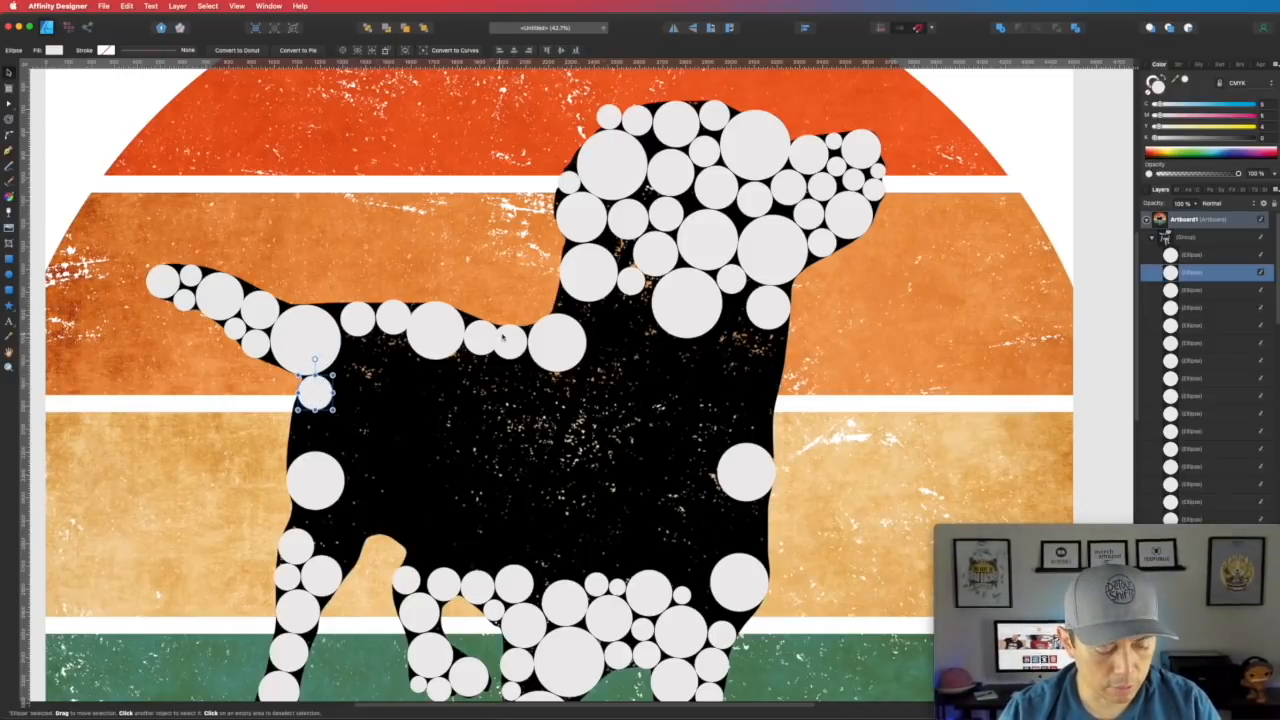
- Shrink and shift the two small circles in the dip of the back so they fit between the large circles without overlap
{"action": "scroll", "coordinate": [511, 343], "scroll_direction": "up", "scroll_amount": 10}
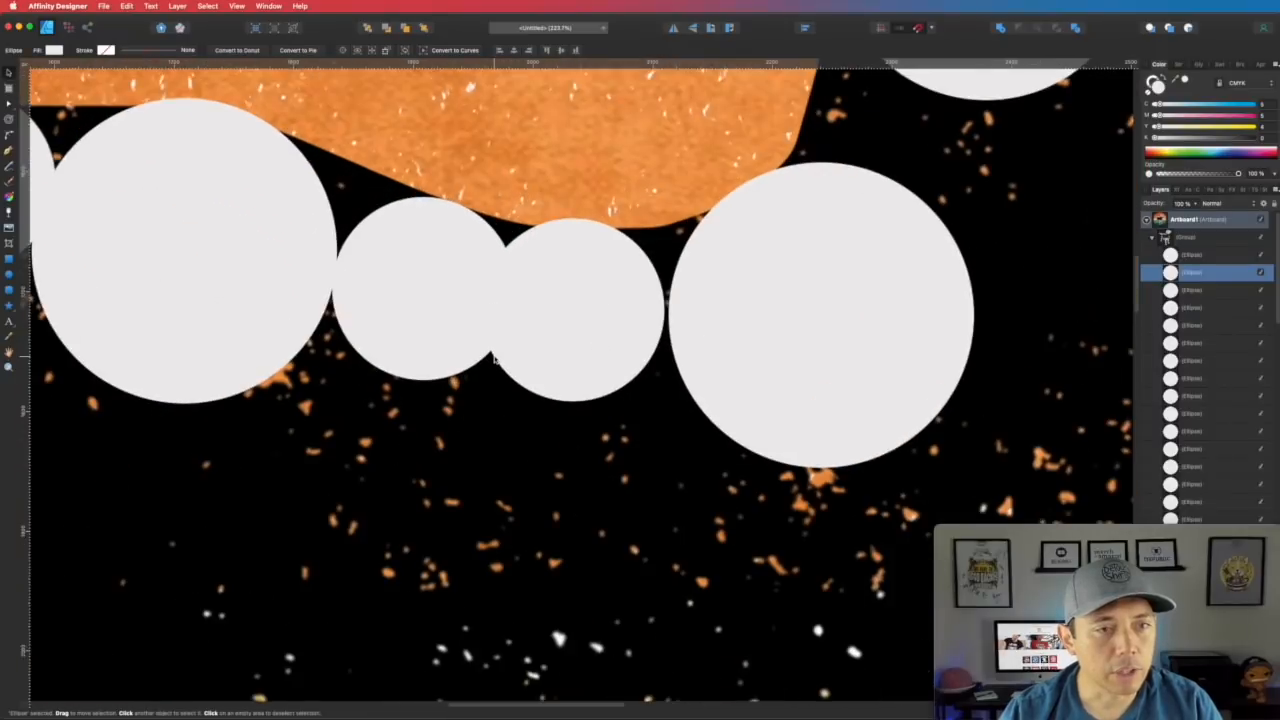
{"action": "mouse_move", "coordinate": [588, 325]}
{"action": "left_mouse_down"}
{"action": "mouse_move", "coordinate": [623, 317]}
{"action": "mouse_move", "coordinate": [603, 309]}
{"action": "mouse_move", "coordinate": [601, 325]}
{"action": "left_mouse_up"}
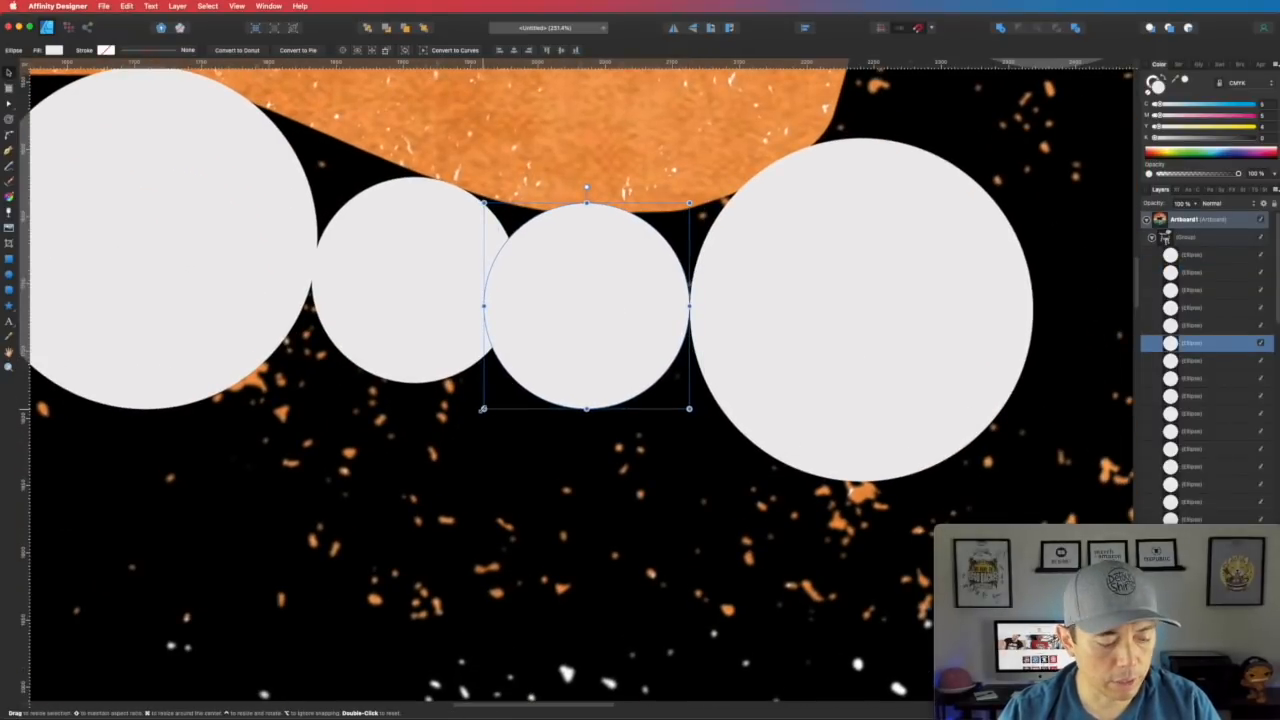
{"action": "left_click_drag", "start_coordinate": [483, 409], "coordinate": [538, 385]}
{"action": "left_click_drag", "start_coordinate": [578, 322], "coordinate": [579, 330]}
{"action": "left_click", "coordinate": [466, 286]}
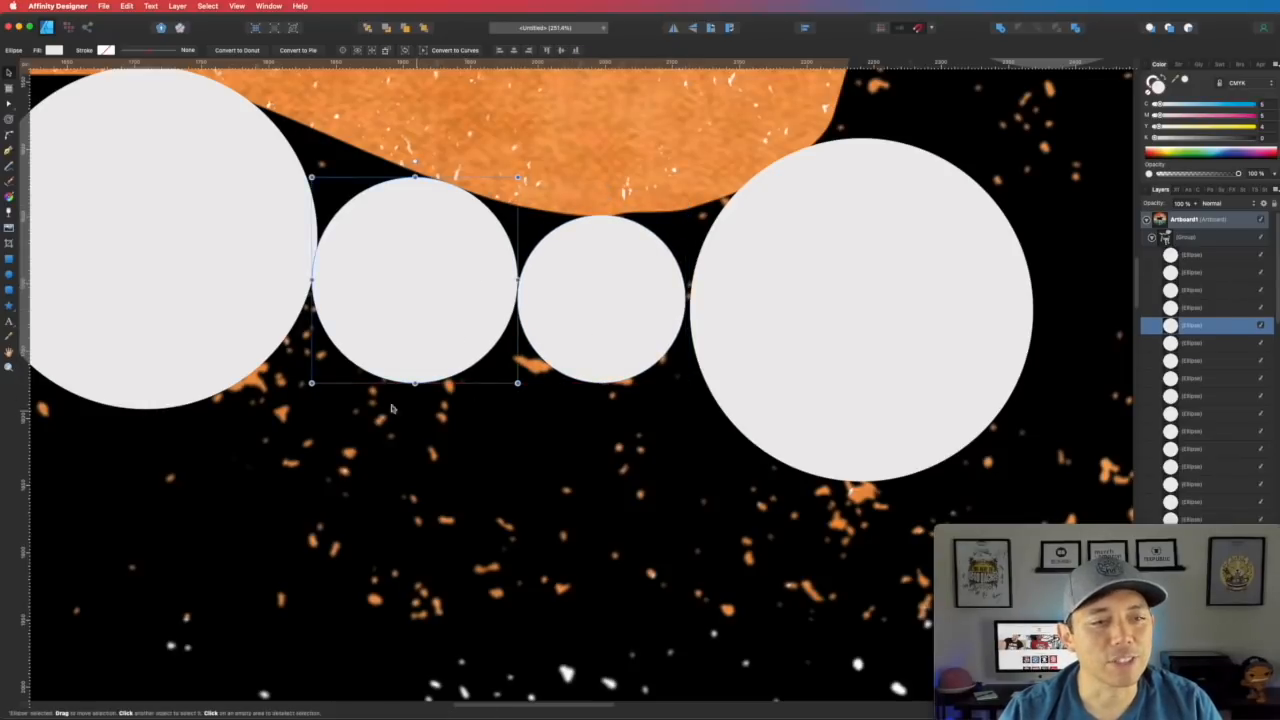
{"action": "left_click_drag", "start_coordinate": [312, 183], "coordinate": [318, 184]}
{"action": "left_click_drag", "start_coordinate": [441, 287], "coordinate": [439, 282]}
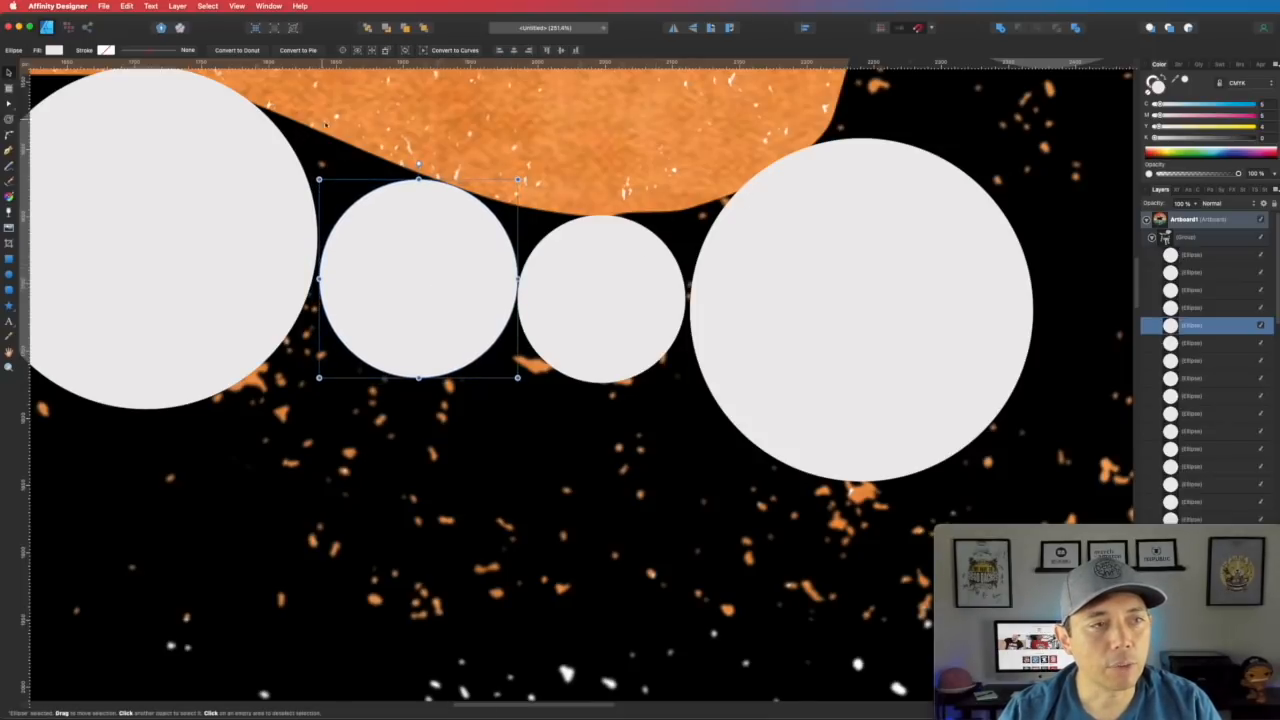
- Enlarge the circle on the tail side of the large back circle and place it under the back outline, touching that circle
{"action": "scroll", "coordinate": [323, 274], "scroll_direction": "left", "scroll_amount": 5}
{"action": "scroll", "coordinate": [323, 274], "scroll_direction": "up", "scroll_amount": 2}
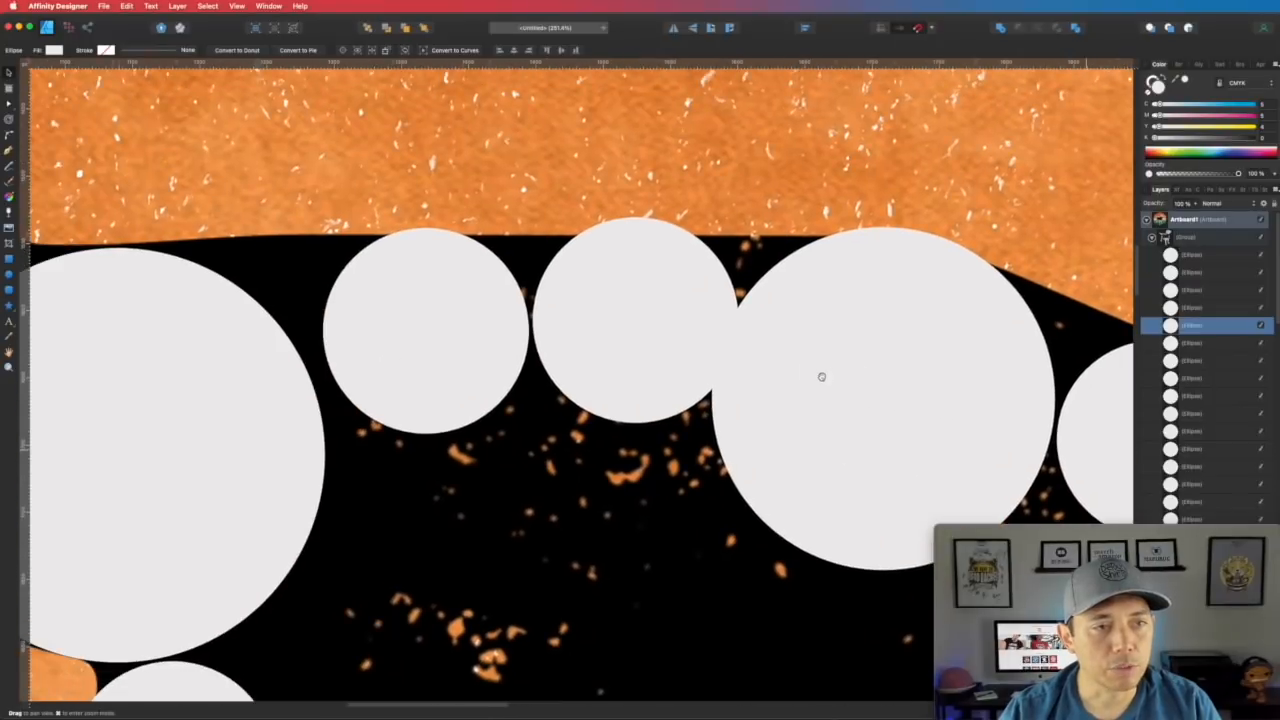
{"action": "left_click", "coordinate": [637, 300]}
{"action": "left_click_drag", "start_coordinate": [533, 423], "coordinate": [505, 450]}
{"action": "left_click_drag", "start_coordinate": [630, 368], "coordinate": [606, 385]}
- Shrink the circle nearest the tail base and fit it snugly between the tail-base circle and the enlarged back circle
{"action": "left_click_drag", "start_coordinate": [420, 328], "coordinate": [388, 332]}
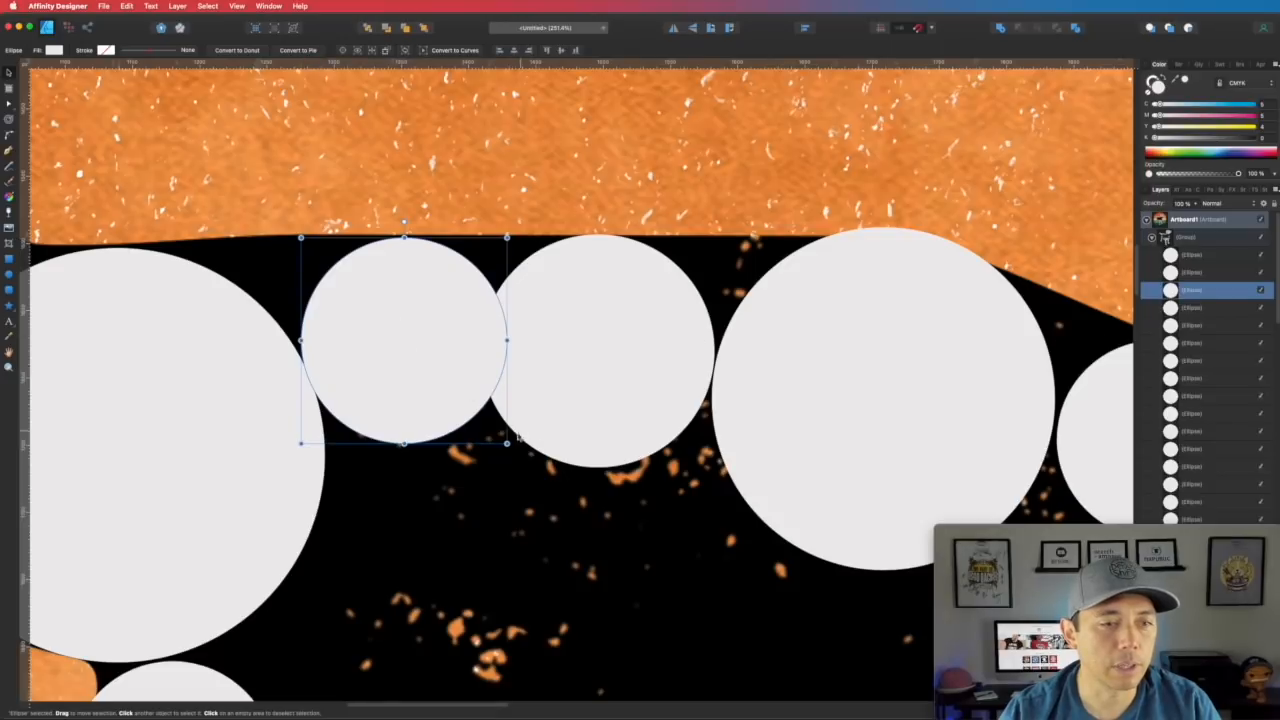
{"action": "left_click_drag", "start_coordinate": [482, 420], "coordinate": [474, 411]}
{"action": "left_click_drag", "start_coordinate": [429, 343], "coordinate": [426, 342]}
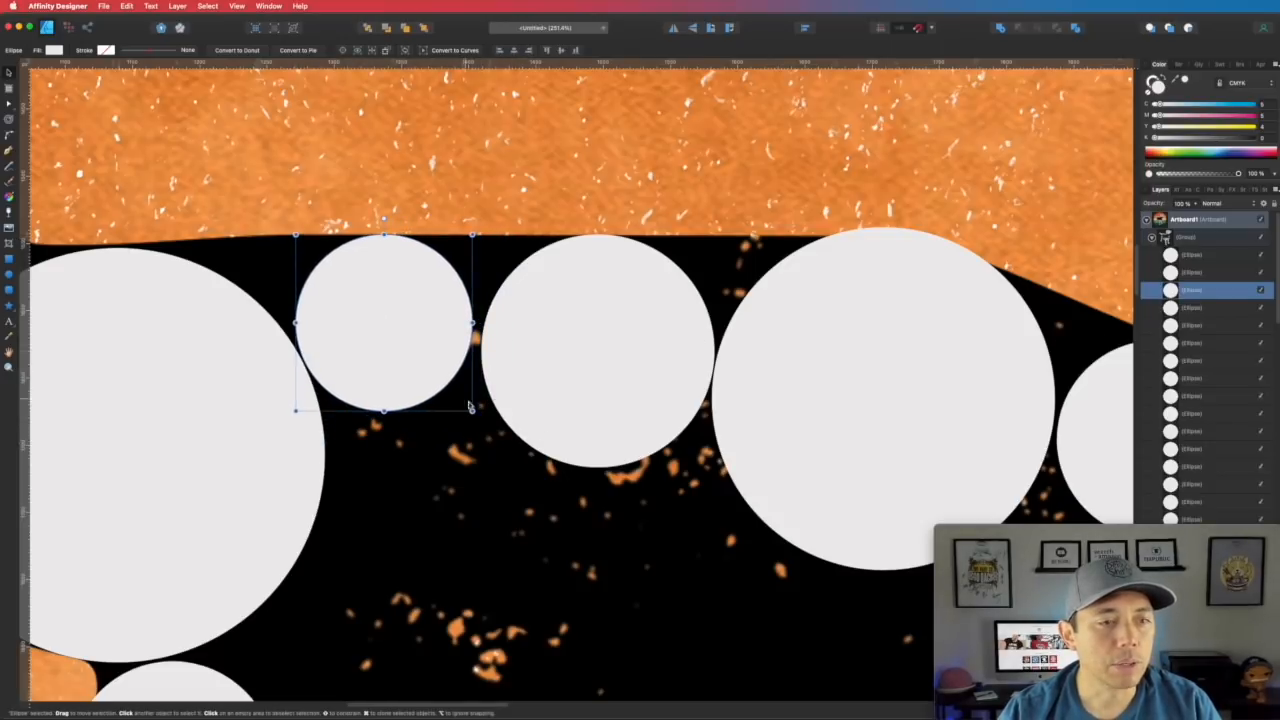
{"action": "left_click_drag", "start_coordinate": [473, 411], "coordinate": [481, 415]}
{"action": "left_click_drag", "start_coordinate": [296, 420], "coordinate": [299, 416]}
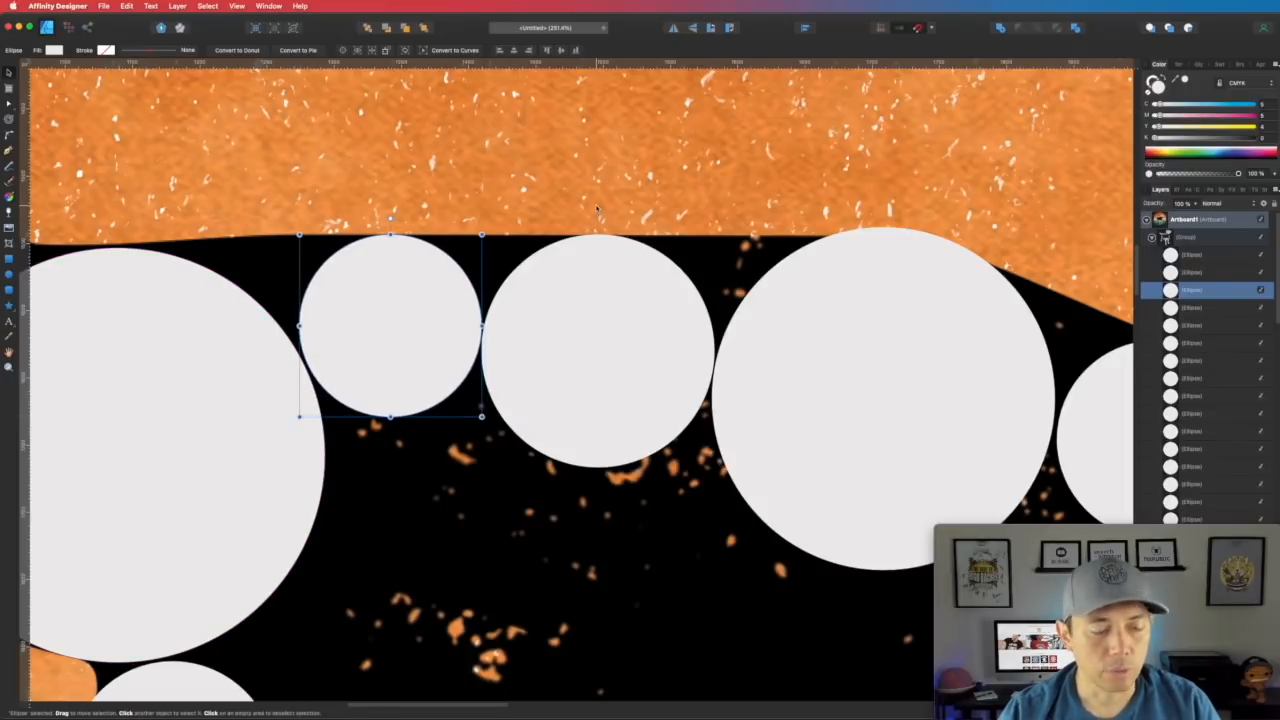
{"action": "left_click", "coordinate": [659, 220]}
{"action": "key", "text": "super+1"}
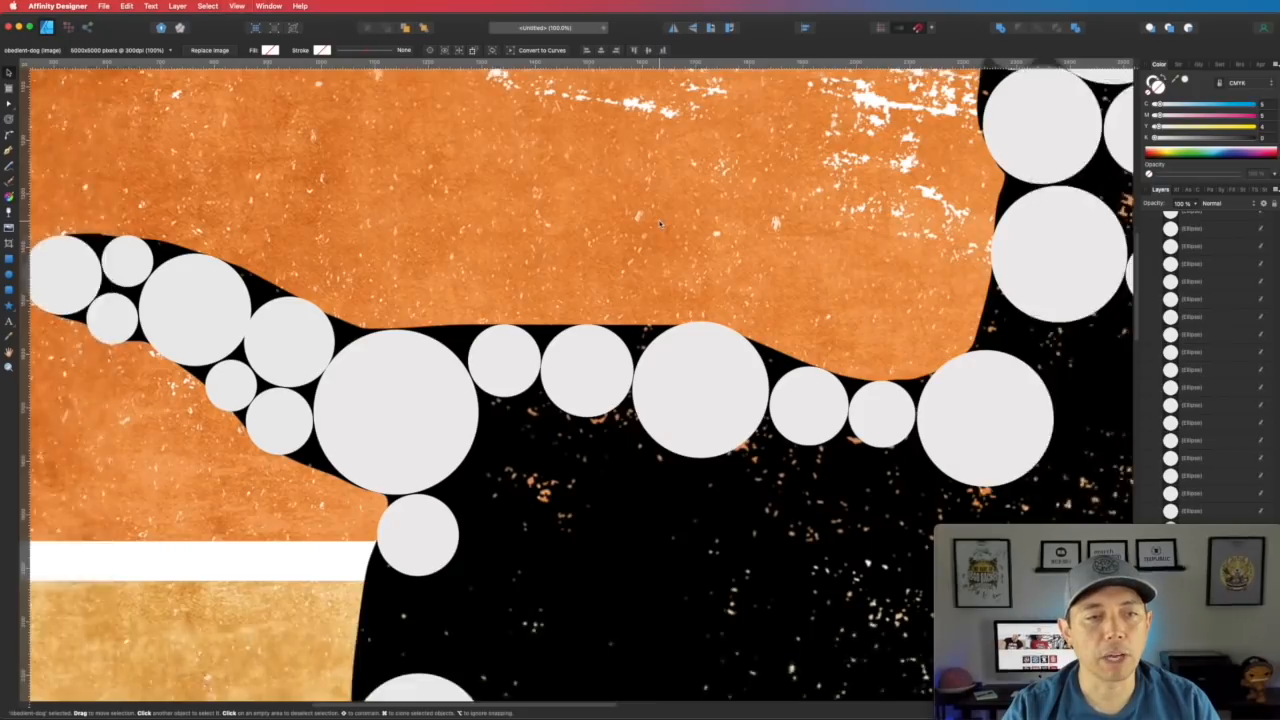
{"action": "key", "text": "super+minus"}
{"action": "key", "text": "super+minus"}
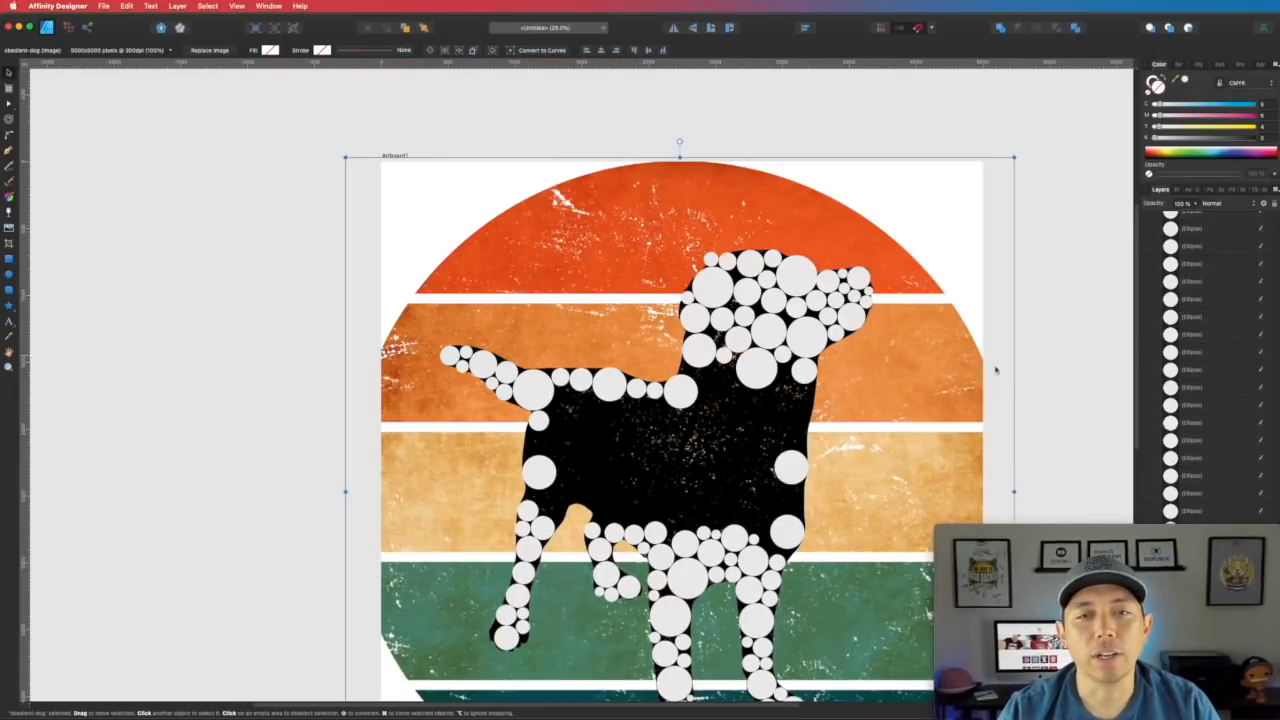
{"action": "left_click", "coordinate": [1074, 317]}
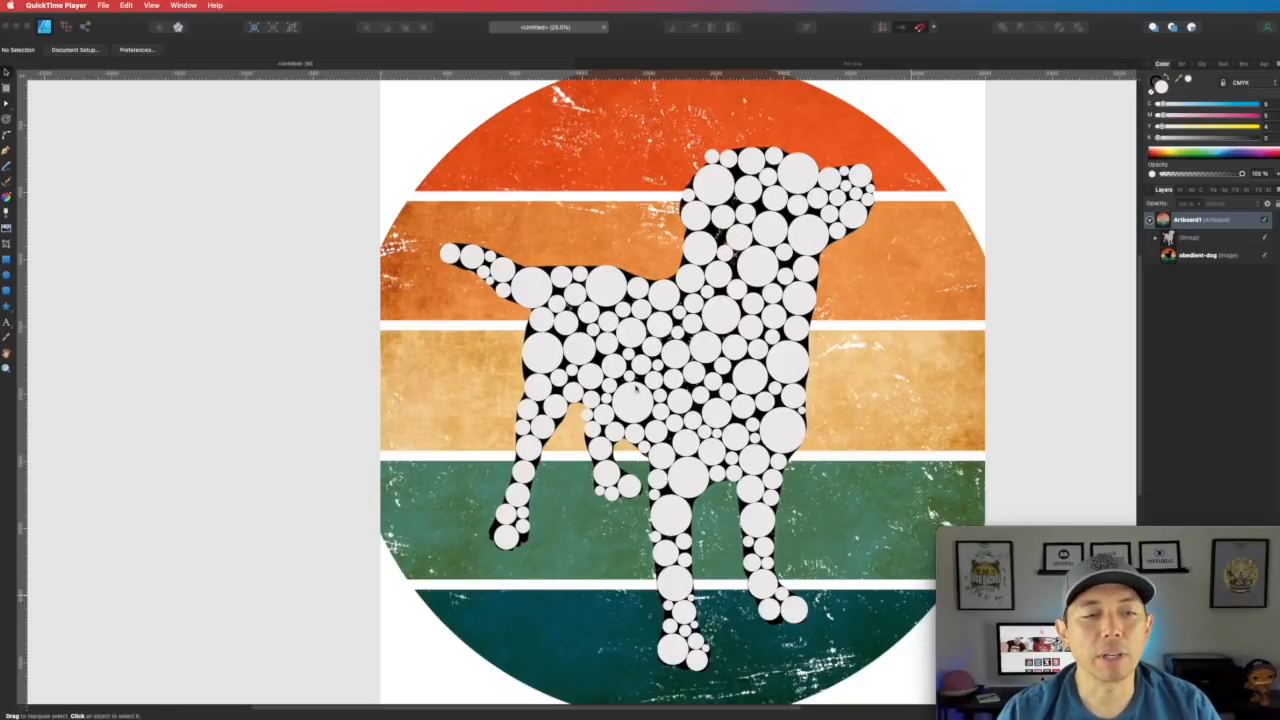
- Hide the obedient-dog image and recolor the circle group black with C, M, Y and K all at 100
{"action": "left_click", "coordinate": [1263, 258]}
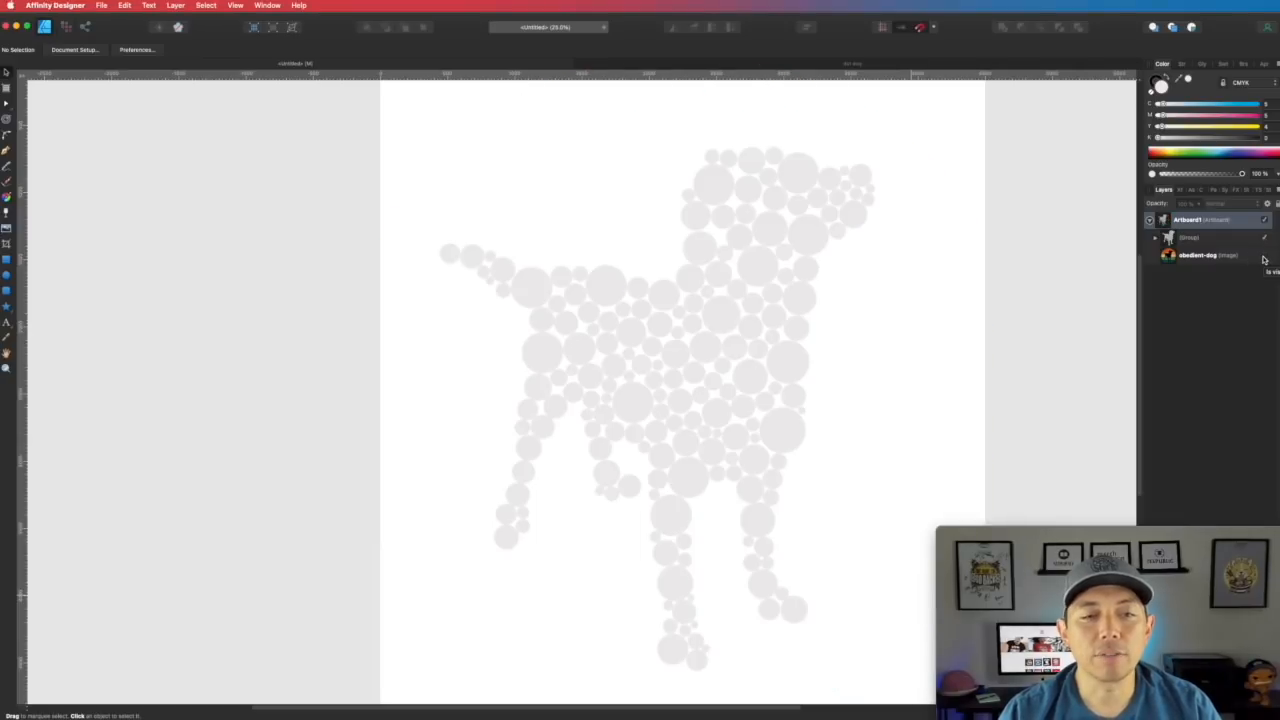
{"action": "left_click", "coordinate": [1205, 238]}
{"action": "left_click", "coordinate": [1258, 104]}
{"action": "left_click", "coordinate": [1258, 115]}
{"action": "left_click", "coordinate": [1258, 127]}
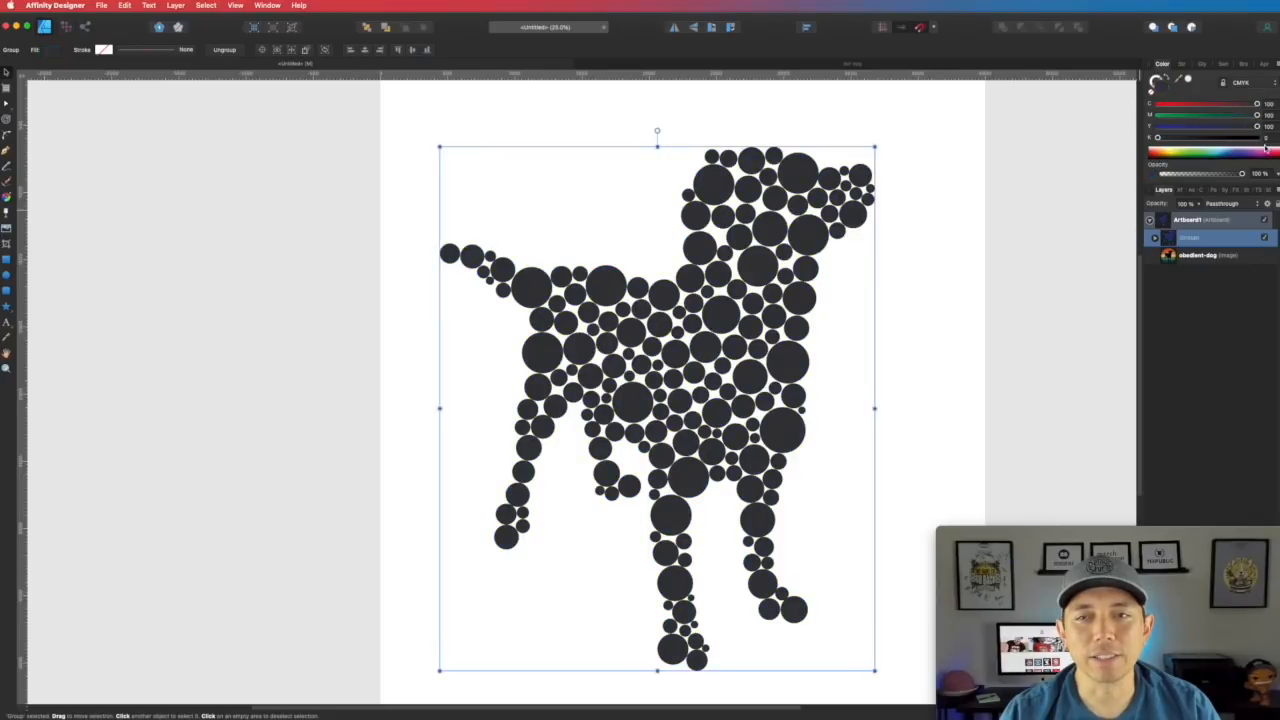
{"action": "left_click", "coordinate": [1258, 138]}
{"action": "left_click", "coordinate": [1015, 272]}
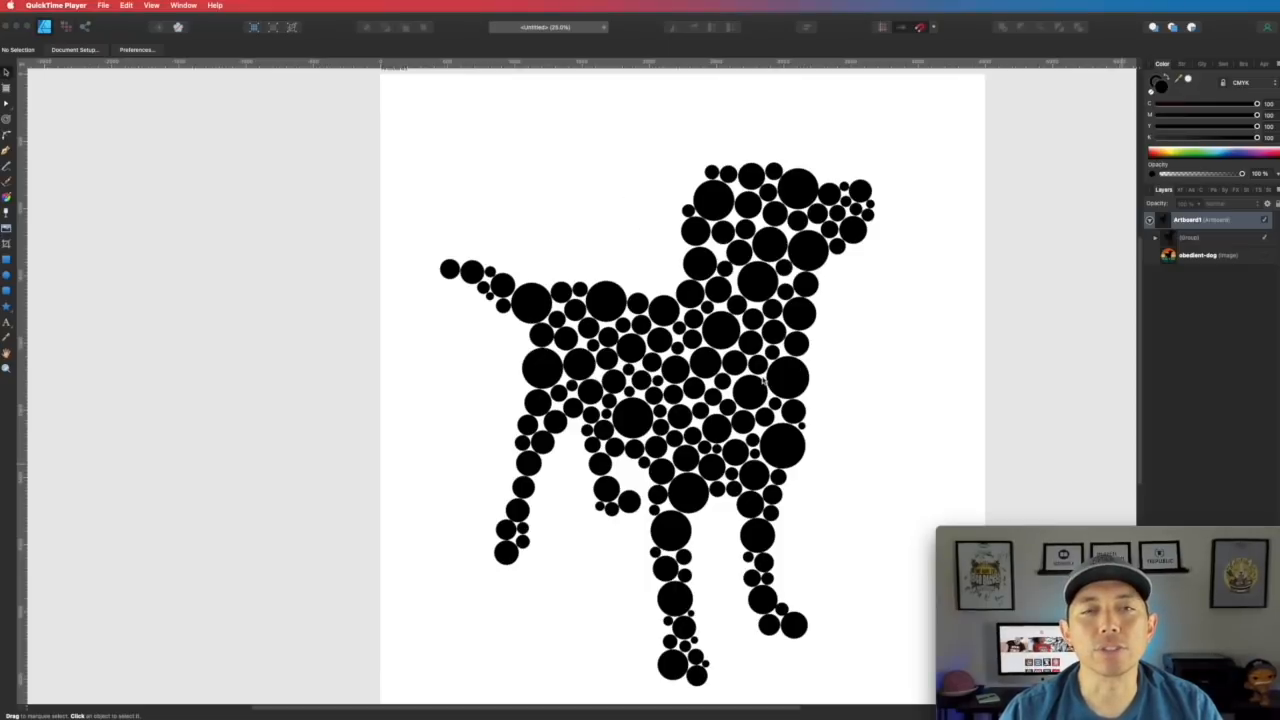
- Show the obedient-dog image again and create a row of five small black circles in the artboard's empty upper-left corner
{"action": "left_click", "coordinate": [1210, 256]}
{"action": "left_click", "coordinate": [1264, 256]}
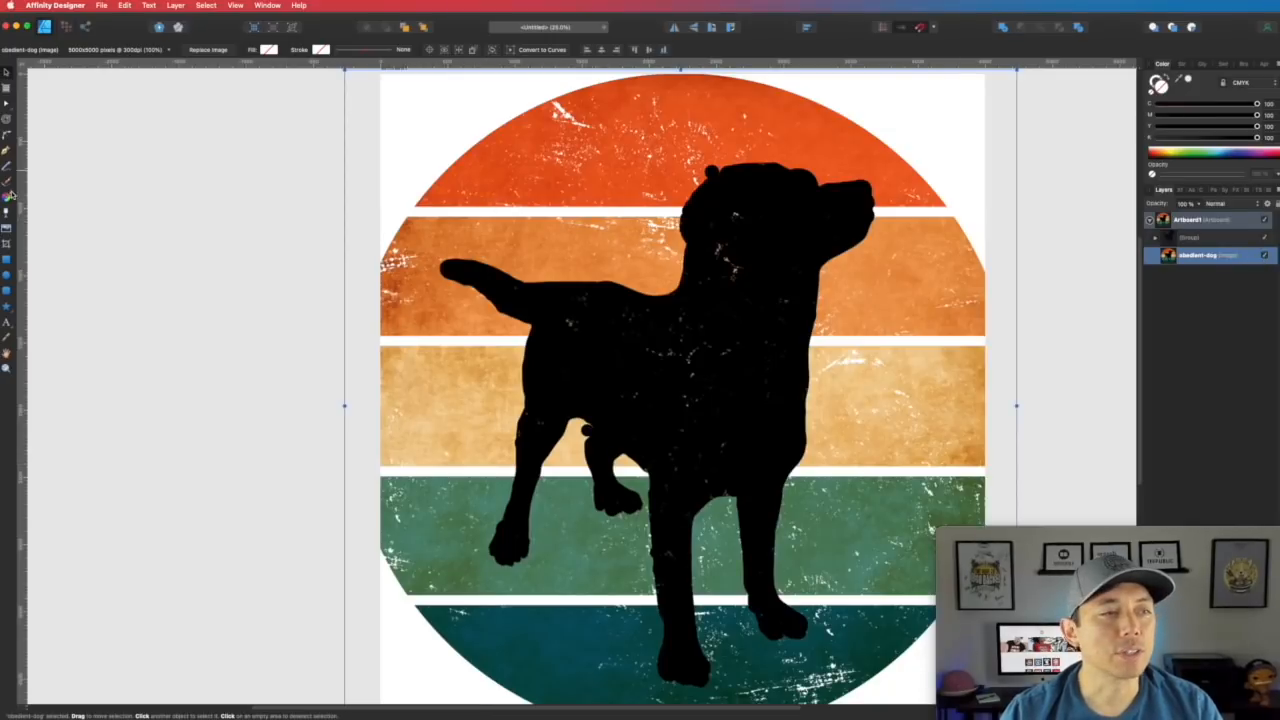
{"action": "left_click", "coordinate": [7, 279]}
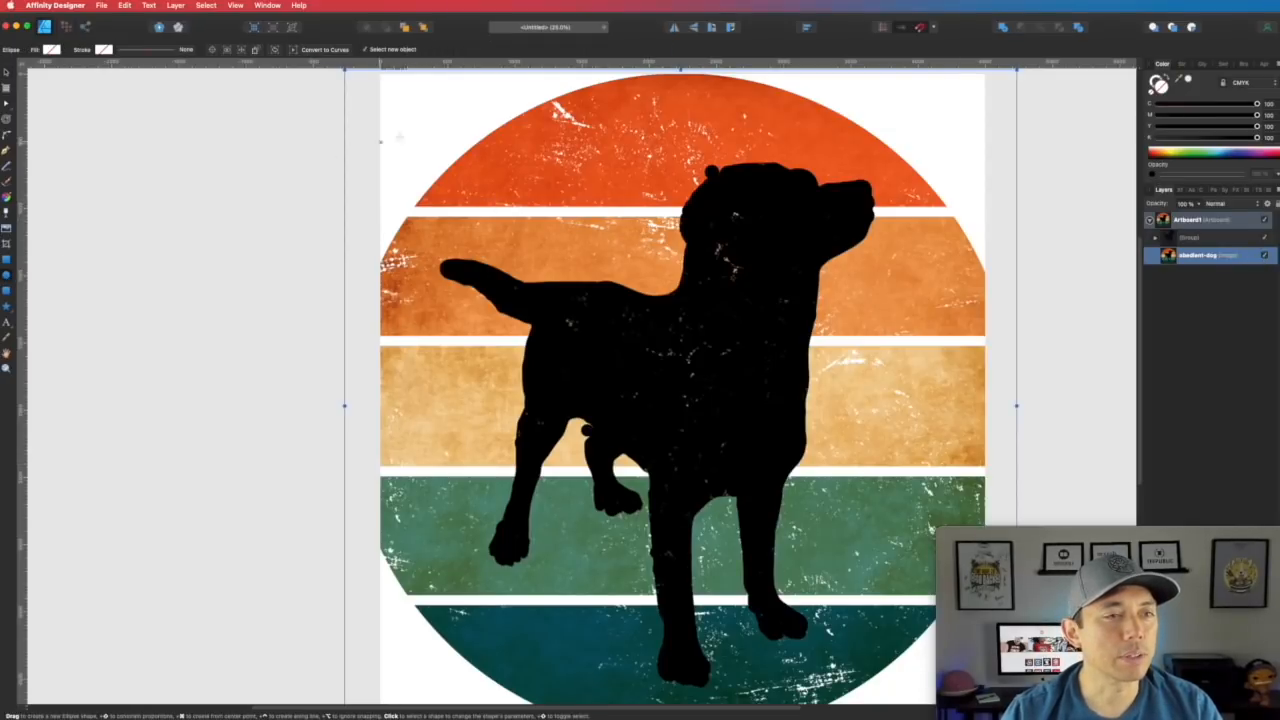
{"action": "left_click_drag", "start_coordinate": [405, 106], "coordinate": [424, 126]}
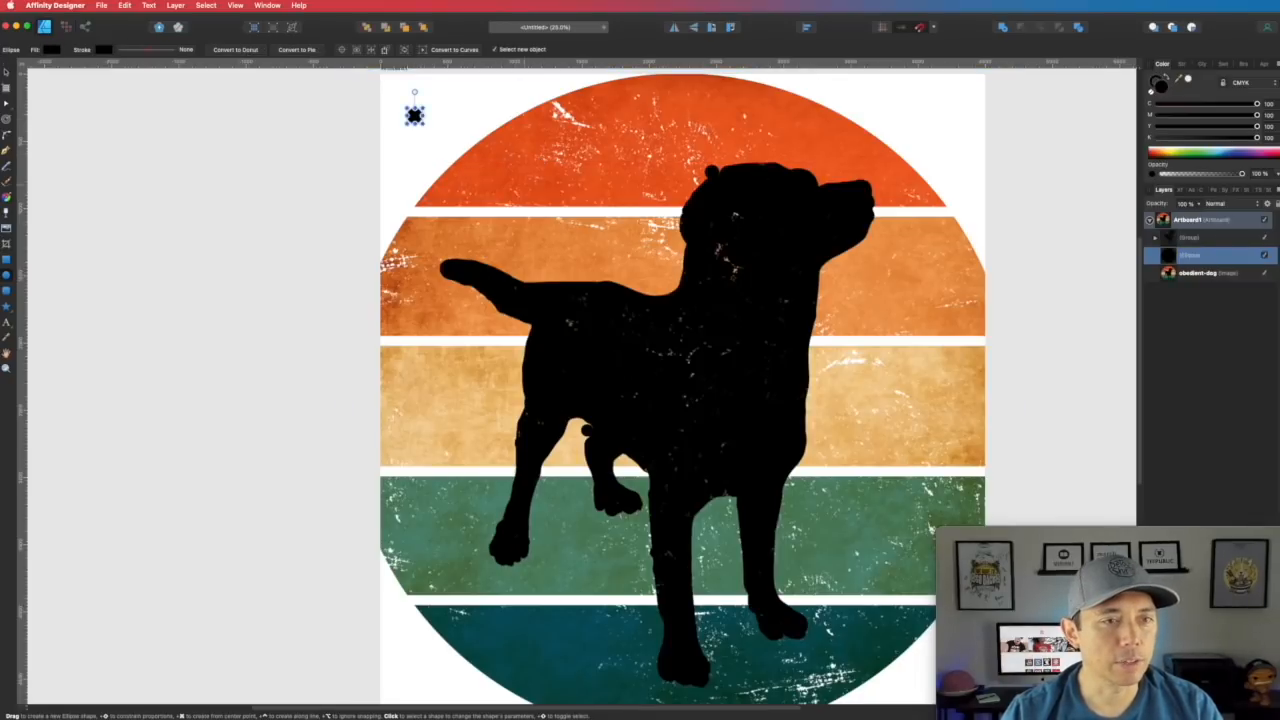
{"action": "left_click", "coordinate": [6, 72]}
{"action": "left_click_drag", "start_coordinate": [414, 116], "coordinate": [509, 117]}
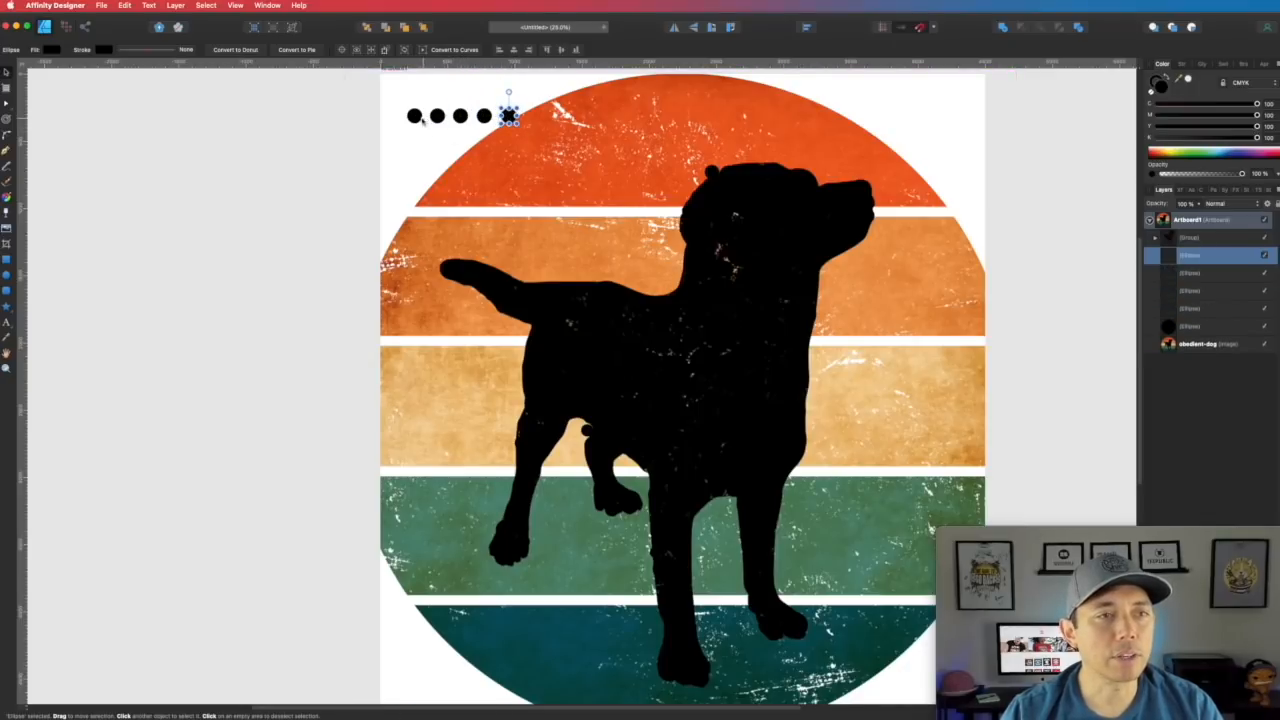
- Remove the first small circle's outline and fill it with orange-red sampled from the image's uppermost stripe
{"action": "left_click", "coordinate": [416, 117]}
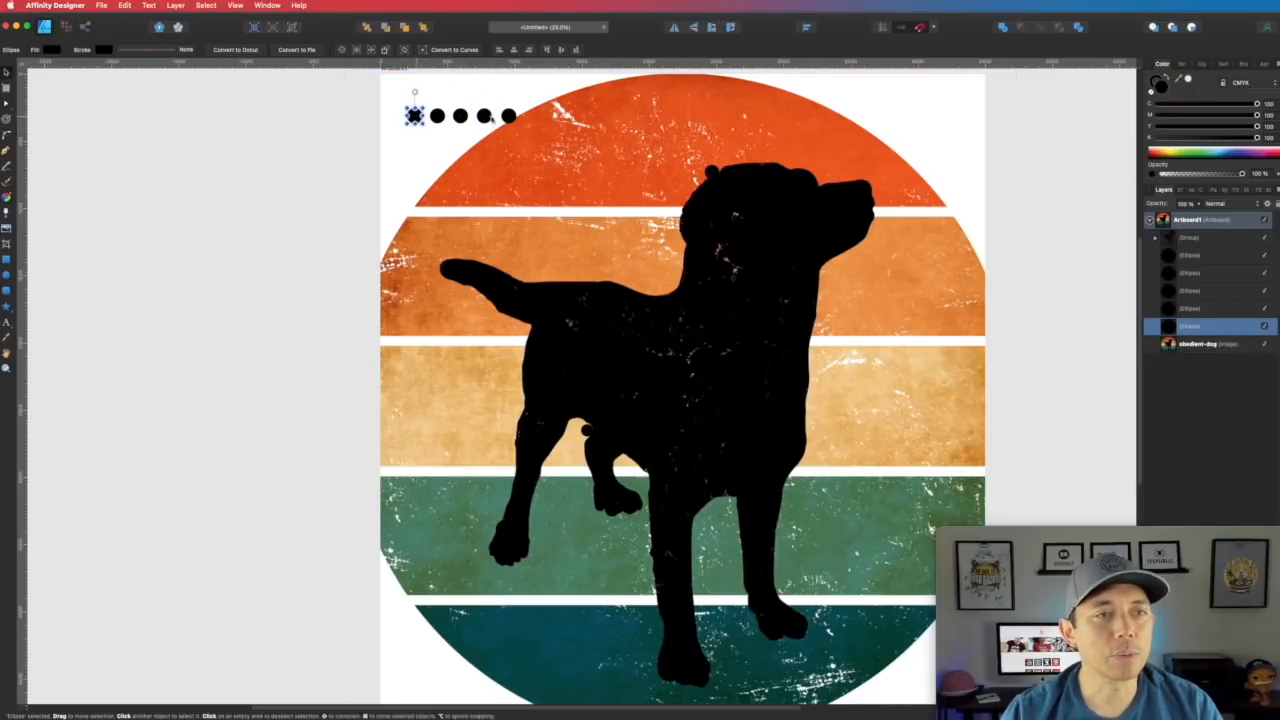
{"action": "left_click", "coordinate": [1158, 85]}
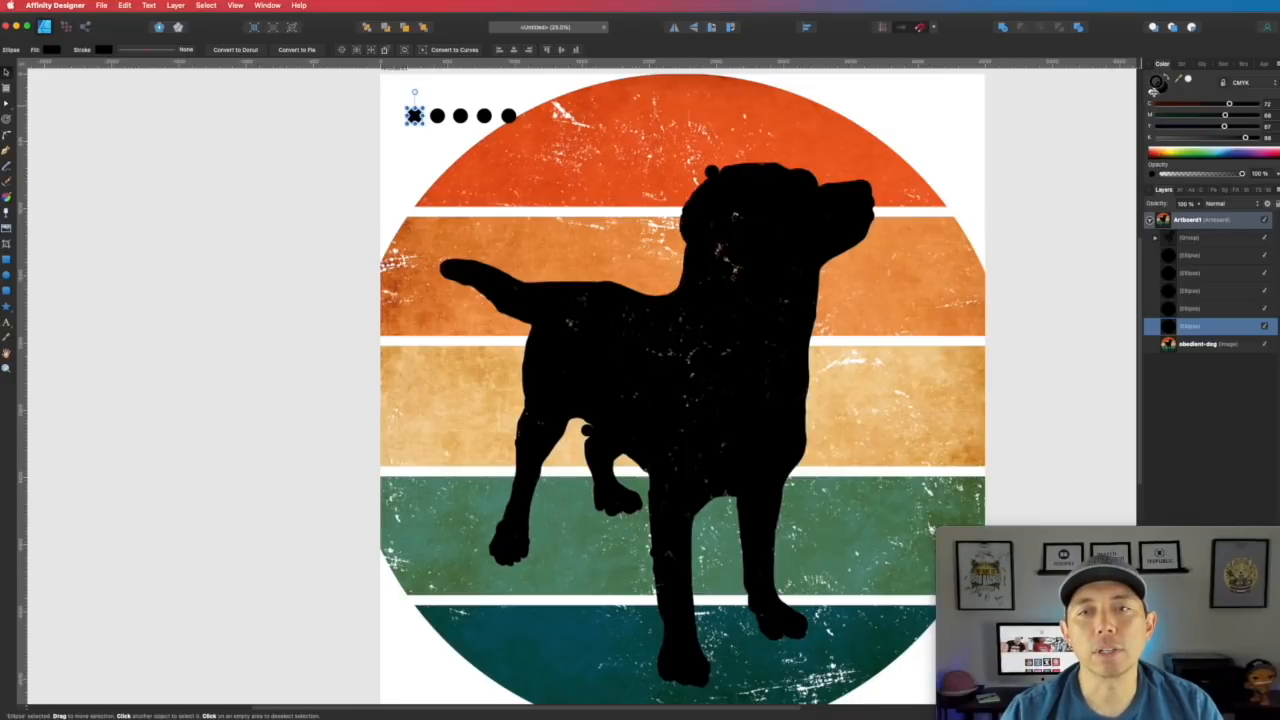
{"action": "left_click", "coordinate": [1163, 90]}
{"action": "left_click", "coordinate": [1189, 81]}
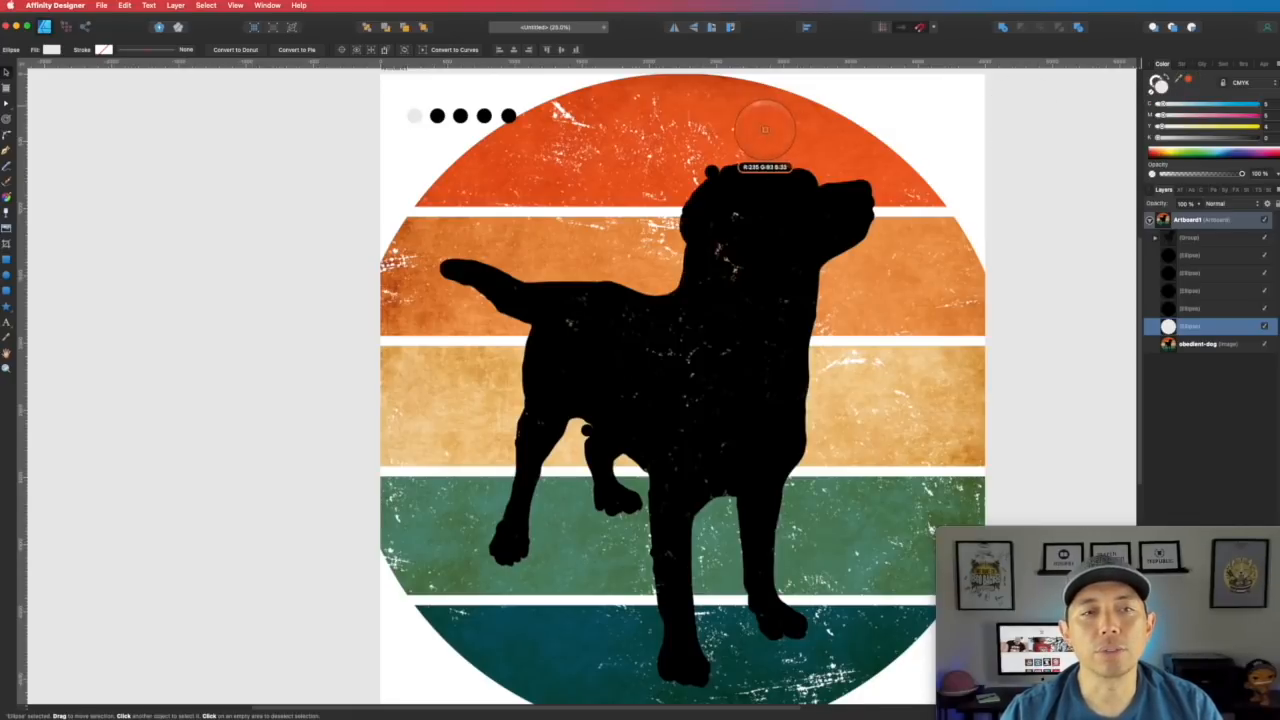
{"action": "left_click", "coordinate": [1189, 81]}
- Give the other four small circles in the row the same orange-red fill and no outline
{"action": "left_click", "coordinate": [437, 116]}
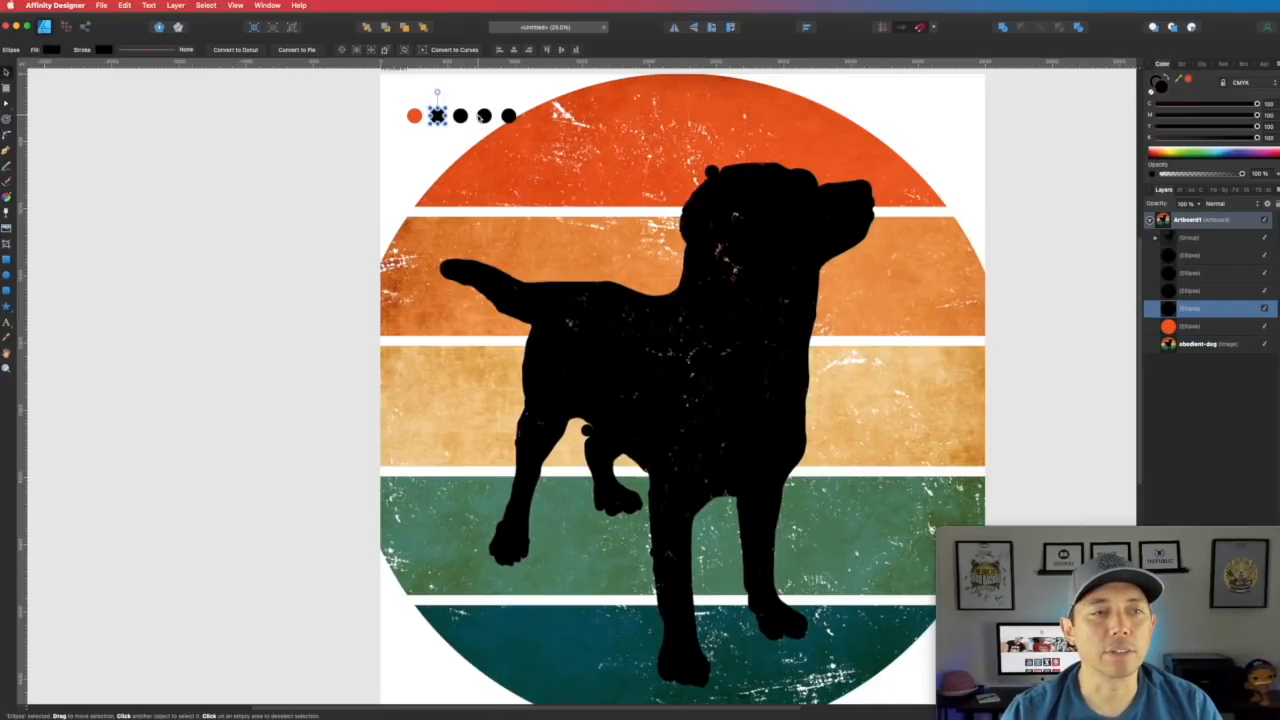
{"action": "left_click", "coordinate": [462, 116], "text": "shift"}
{"action": "left_click", "coordinate": [484, 116], "text": "shift"}
{"action": "left_click", "coordinate": [509, 116], "text": "shift"}
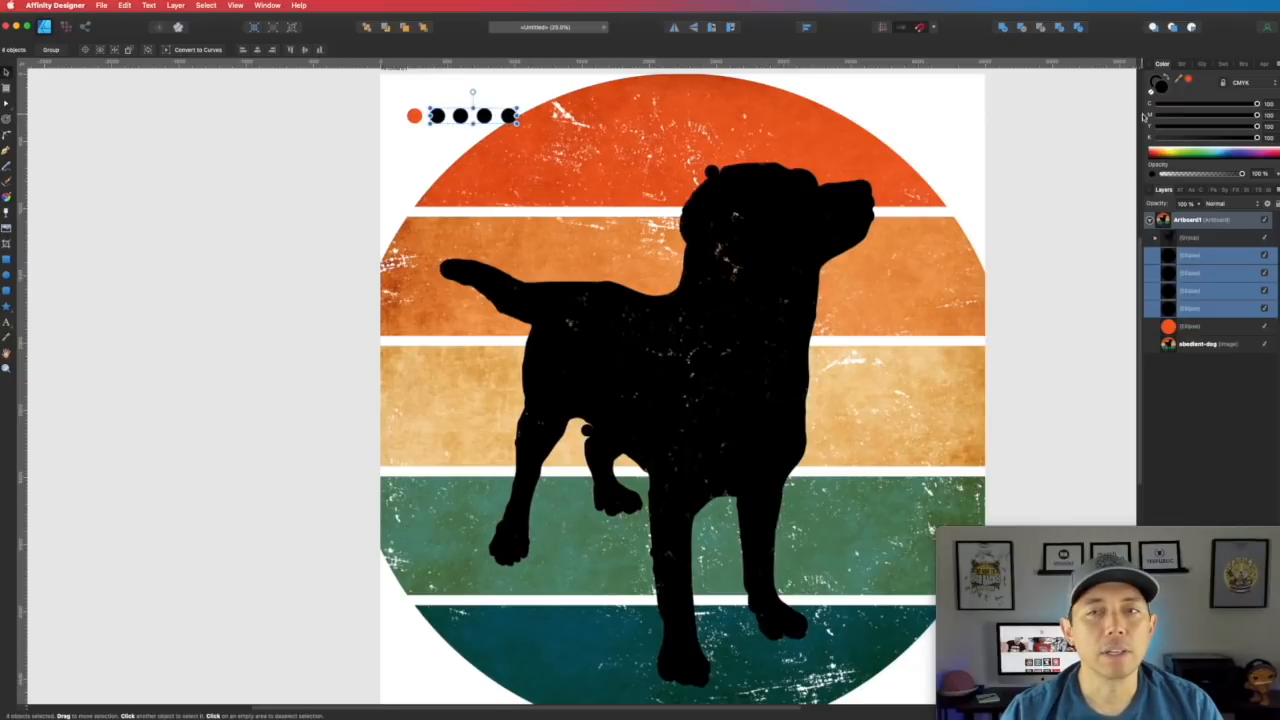
{"action": "left_click", "coordinate": [1165, 90]}
{"action": "left_click", "coordinate": [1158, 88]}
{"action": "left_click", "coordinate": [1188, 82]}
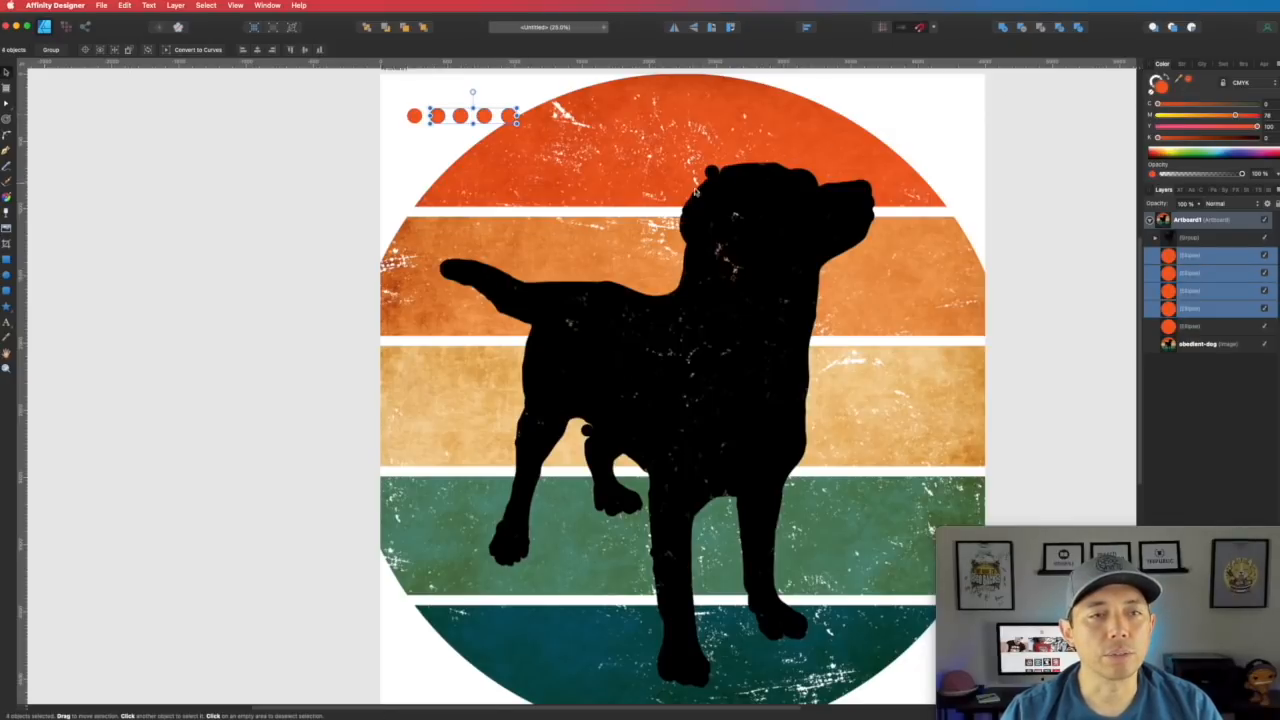
- Fill the second small circle with light orange and the third with pale yellow, sampled from the image's second and third stripes
{"action": "left_click", "coordinate": [439, 116]}
{"action": "left_click", "coordinate": [439, 116]}
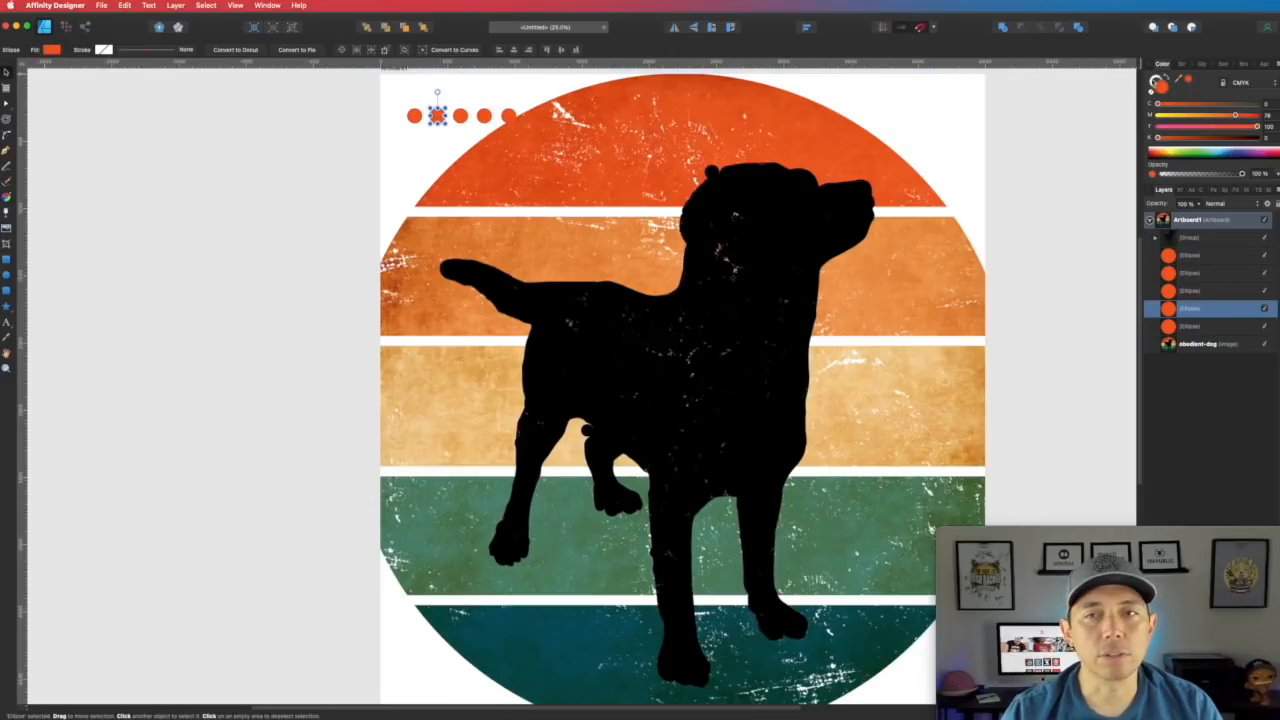
{"action": "left_click_drag", "start_coordinate": [1046, 178], "coordinate": [916, 262]}
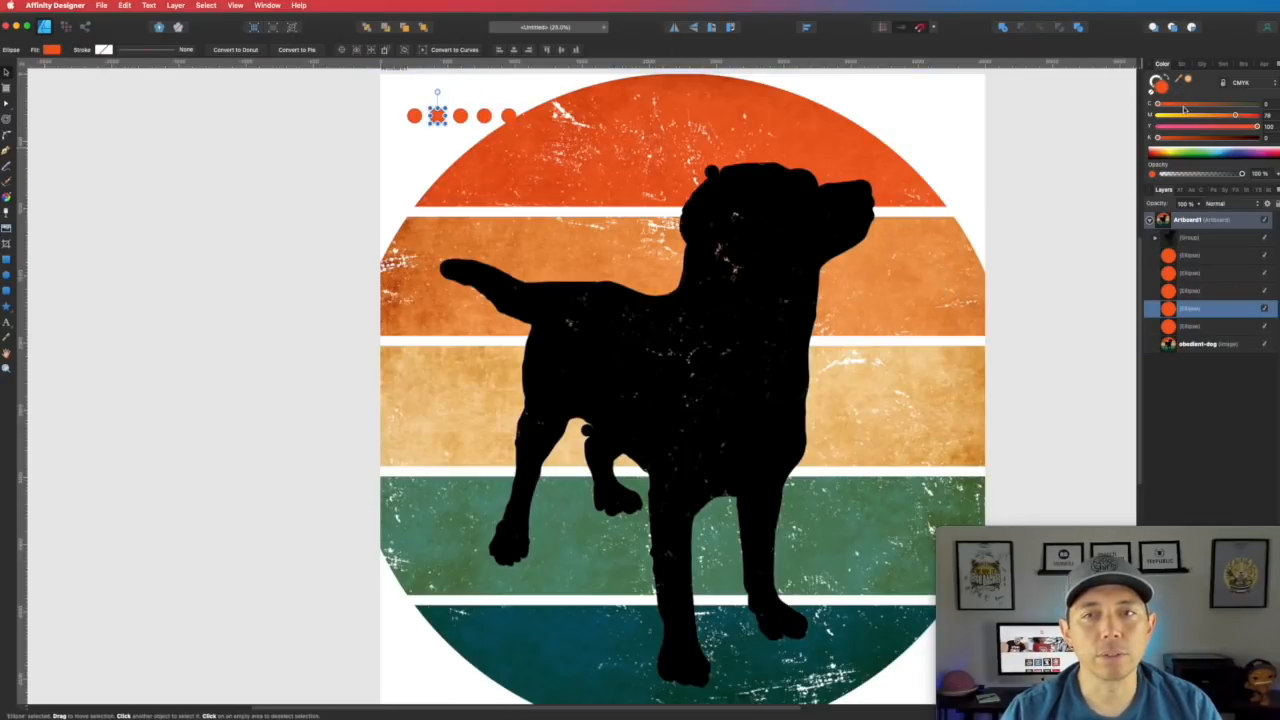
{"action": "left_click", "coordinate": [1188, 82]}
{"action": "left_click", "coordinate": [460, 116]}
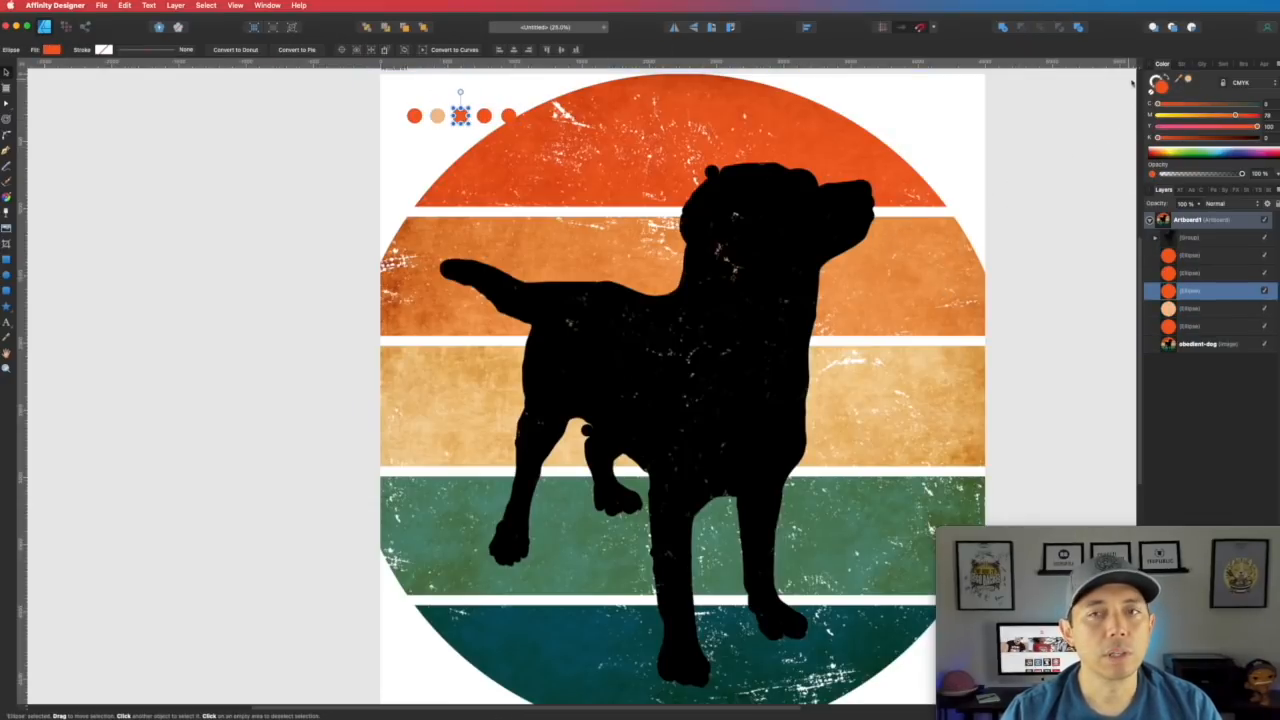
{"action": "left_click_drag", "start_coordinate": [1183, 80], "coordinate": [940, 374]}
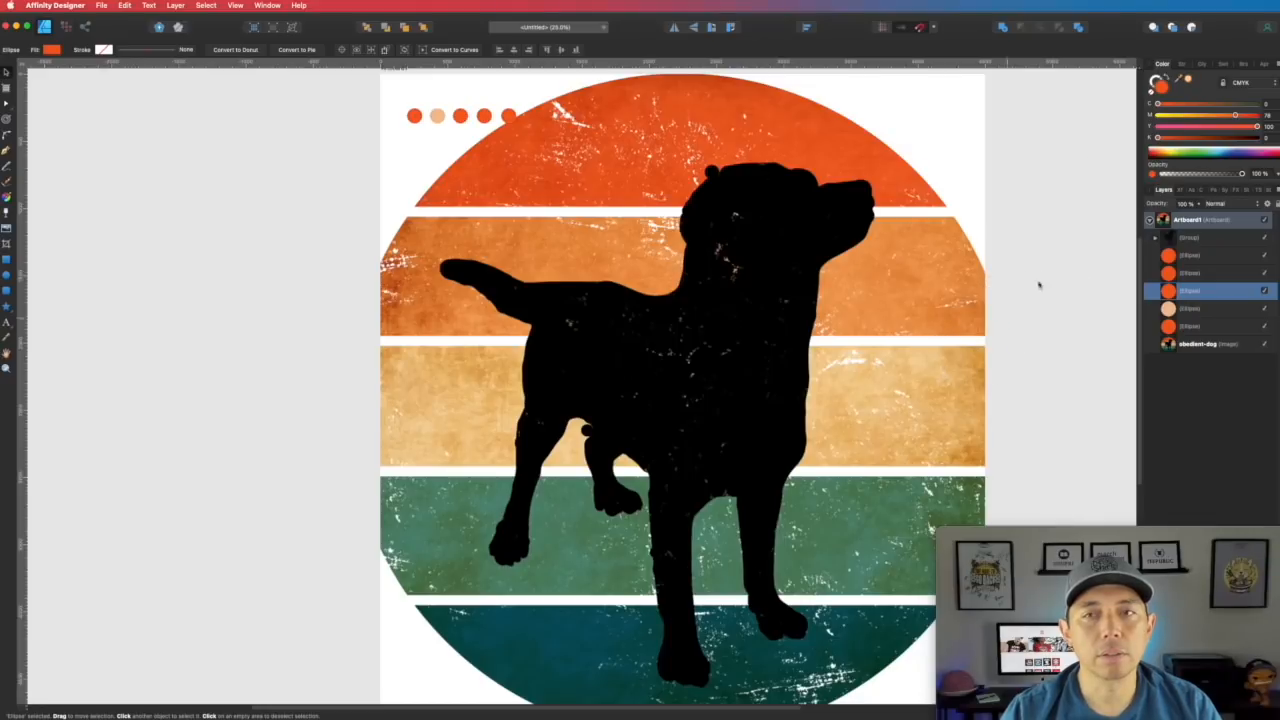
{"action": "left_click", "coordinate": [1188, 82]}
- Fill the fourth small circle with green and the fifth with dark teal, sampled from the image's two lowest stripes
{"action": "left_click", "coordinate": [485, 118]}
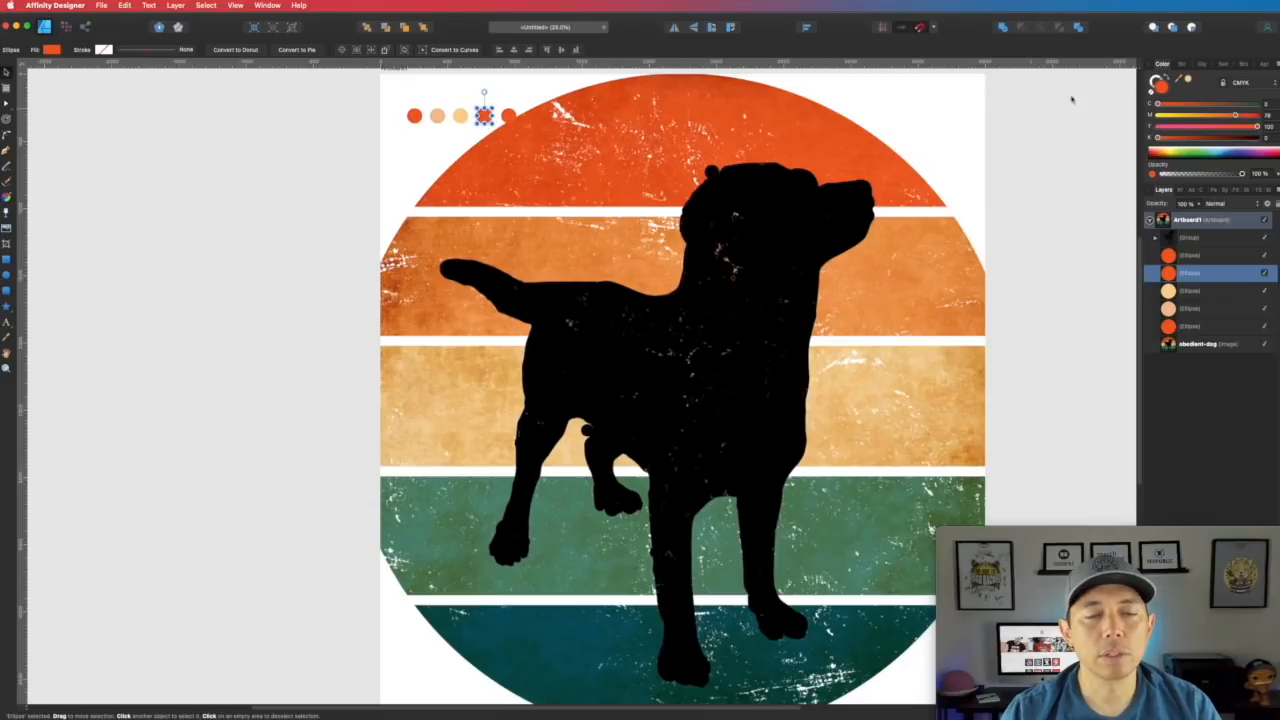
{"action": "left_click_drag", "start_coordinate": [1183, 80], "coordinate": [851, 530]}
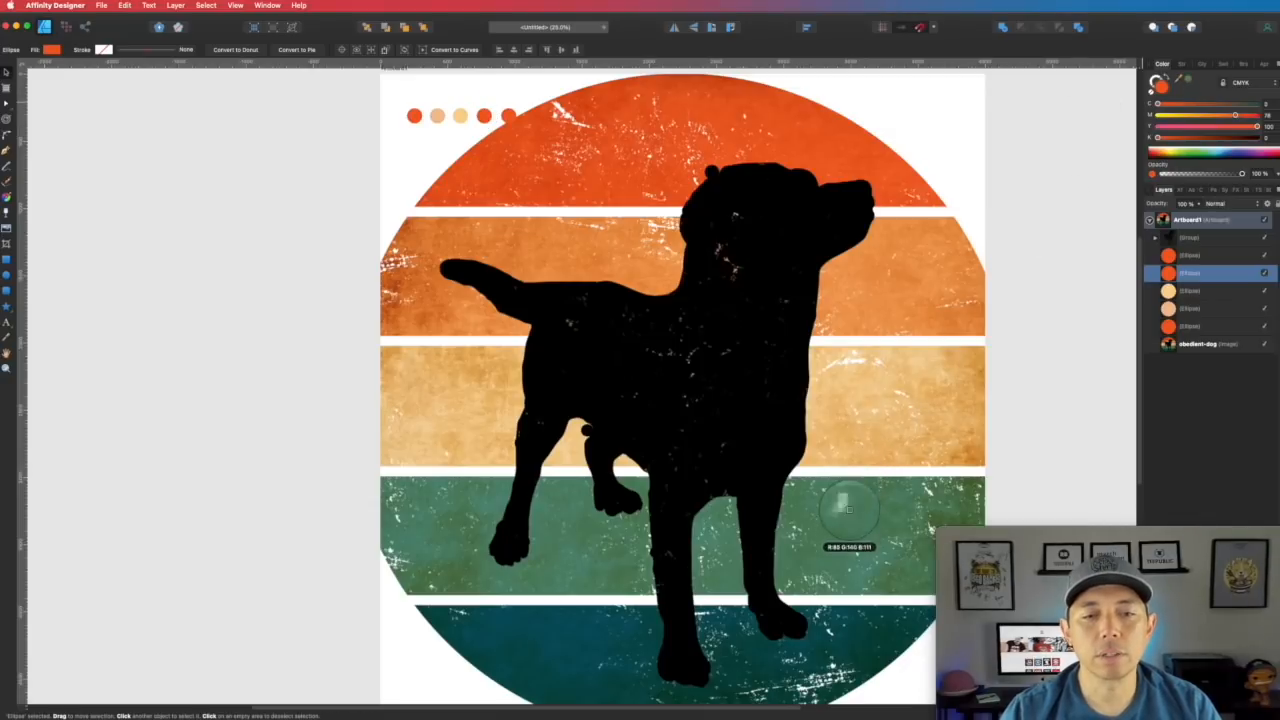
{"action": "left_click", "coordinate": [1192, 84]}
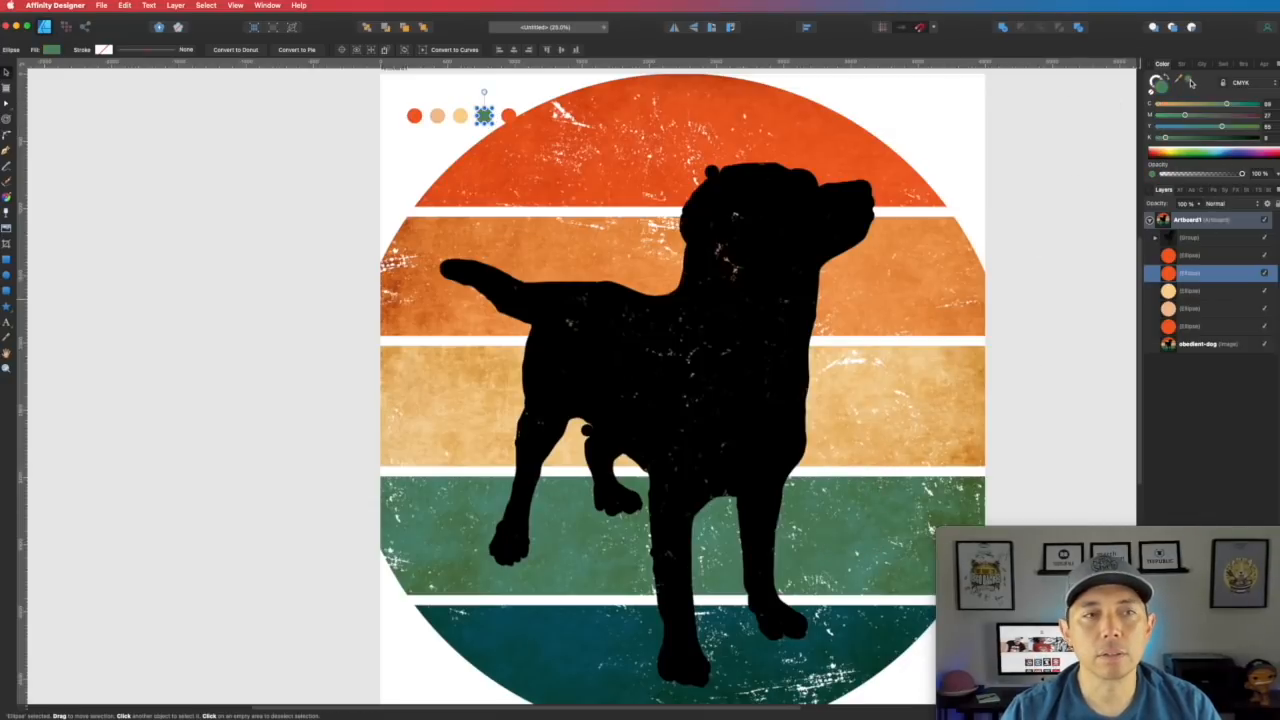
{"action": "left_click", "coordinate": [509, 116]}
{"action": "left_click_drag", "start_coordinate": [1188, 82], "coordinate": [858, 676]}
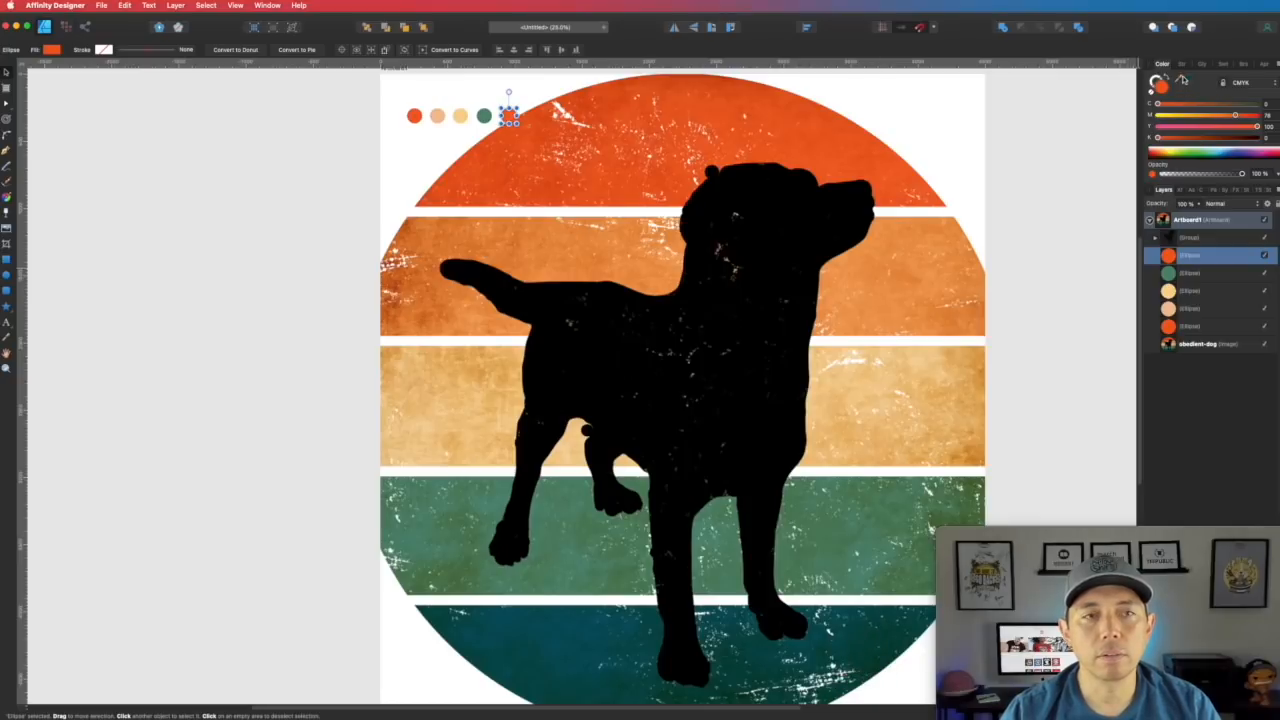
{"action": "left_click", "coordinate": [1185, 82]}
- Hide the obedient-dog image and adjust the fifth sample circle's CMYK fill to a brighter blue
{"action": "left_click", "coordinate": [856, 137]}
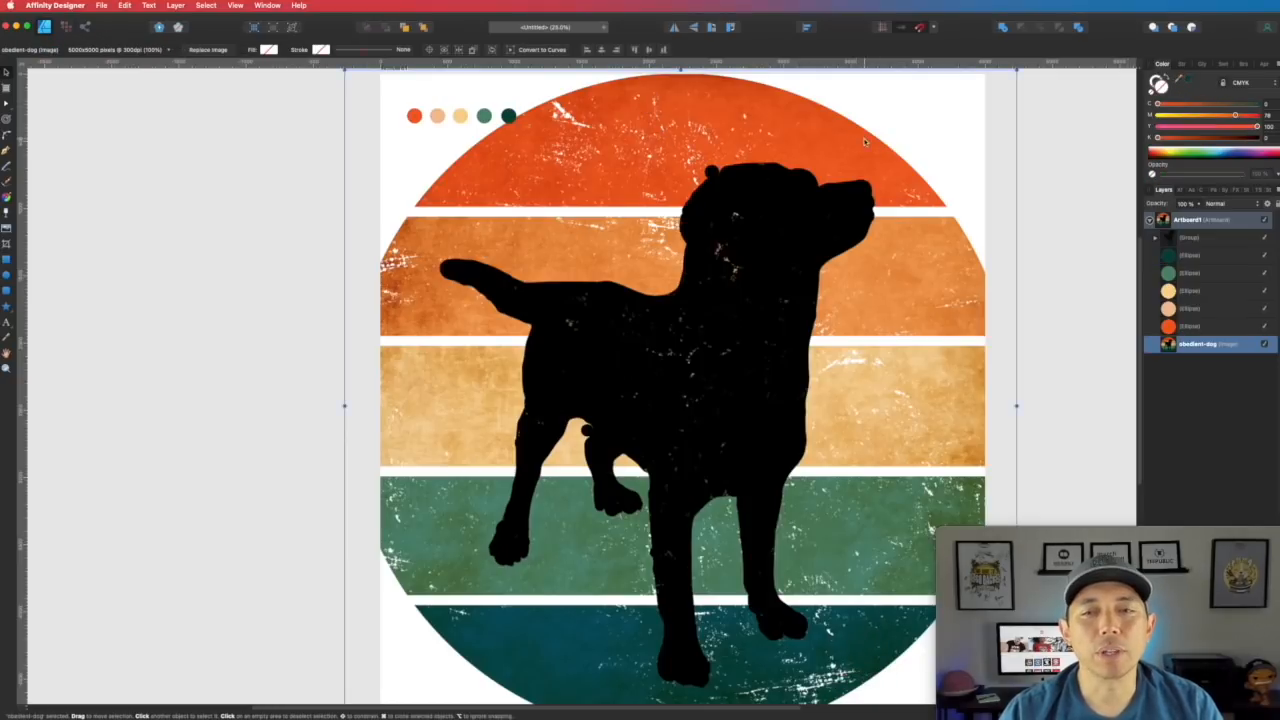
{"action": "left_click", "coordinate": [1265, 344]}
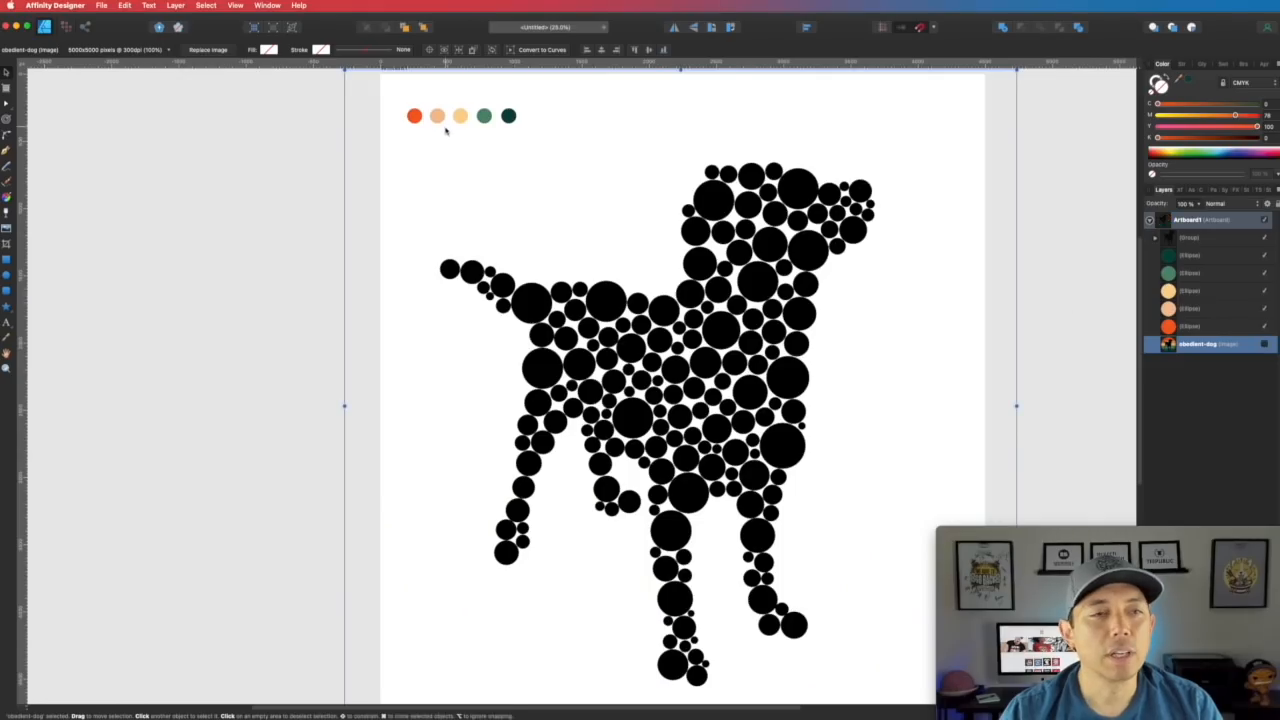
{"action": "left_click", "coordinate": [520, 123]}
{"action": "left_click", "coordinate": [509, 116]}
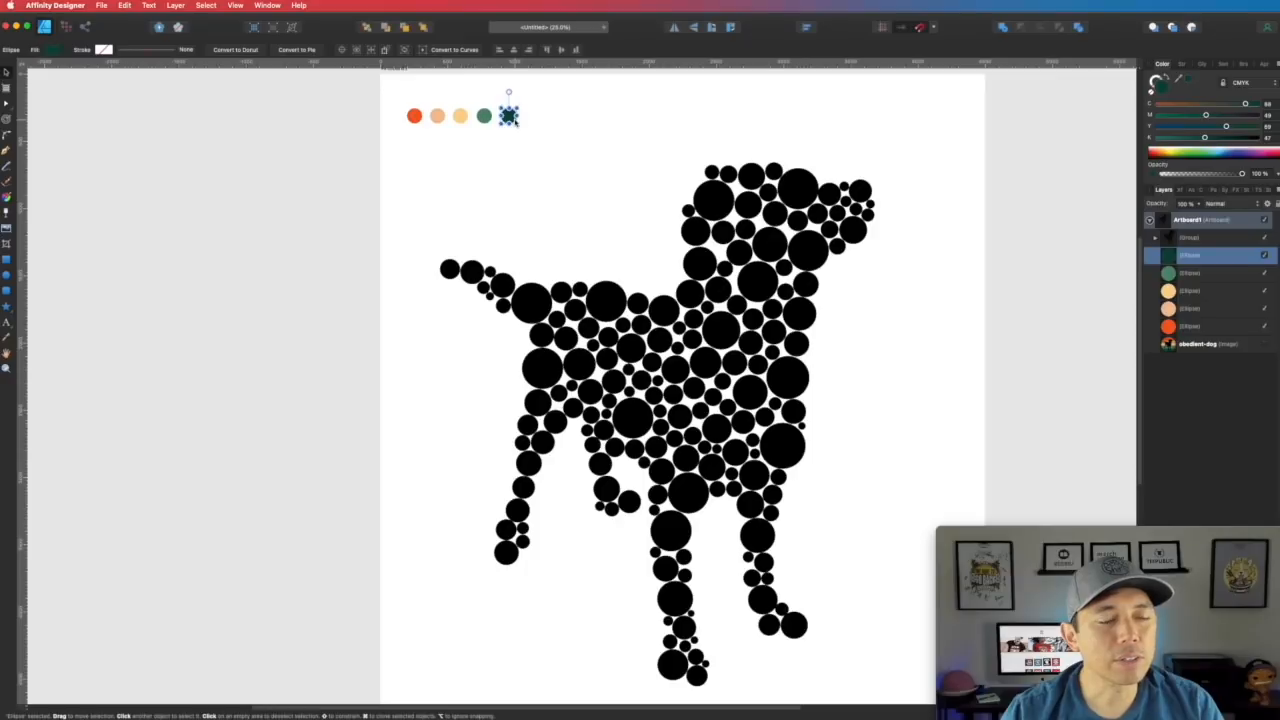
{"action": "left_click_drag", "start_coordinate": [1207, 140], "coordinate": [1234, 104]}
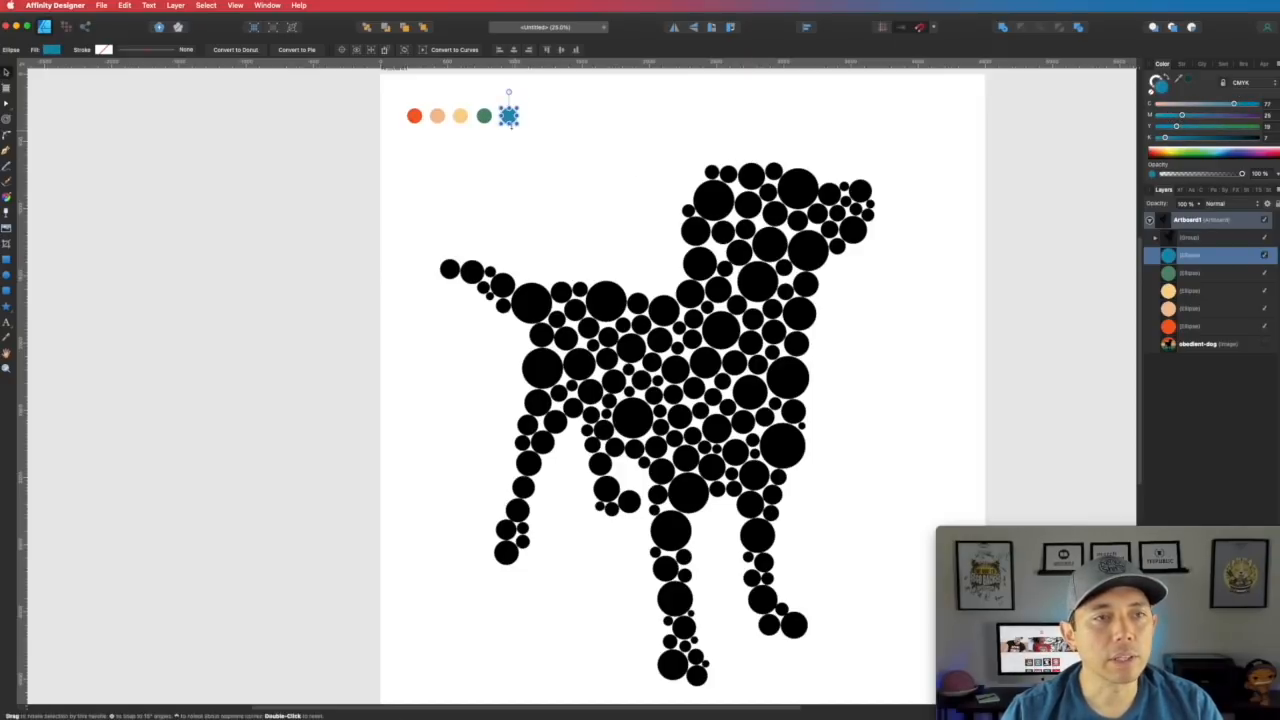
- Adjust the fourth sample circle's CMYK fill to a muted olive green by lowering its cyan
{"action": "left_click", "coordinate": [484, 115]}
{"action": "mouse_move", "coordinate": [1226, 104]}
{"action": "left_mouse_down"}
{"action": "mouse_move", "coordinate": [1200, 104]}
{"action": "mouse_move", "coordinate": [1216, 127]}
{"action": "left_mouse_up"}
{"action": "left_click", "coordinate": [794, 109]}
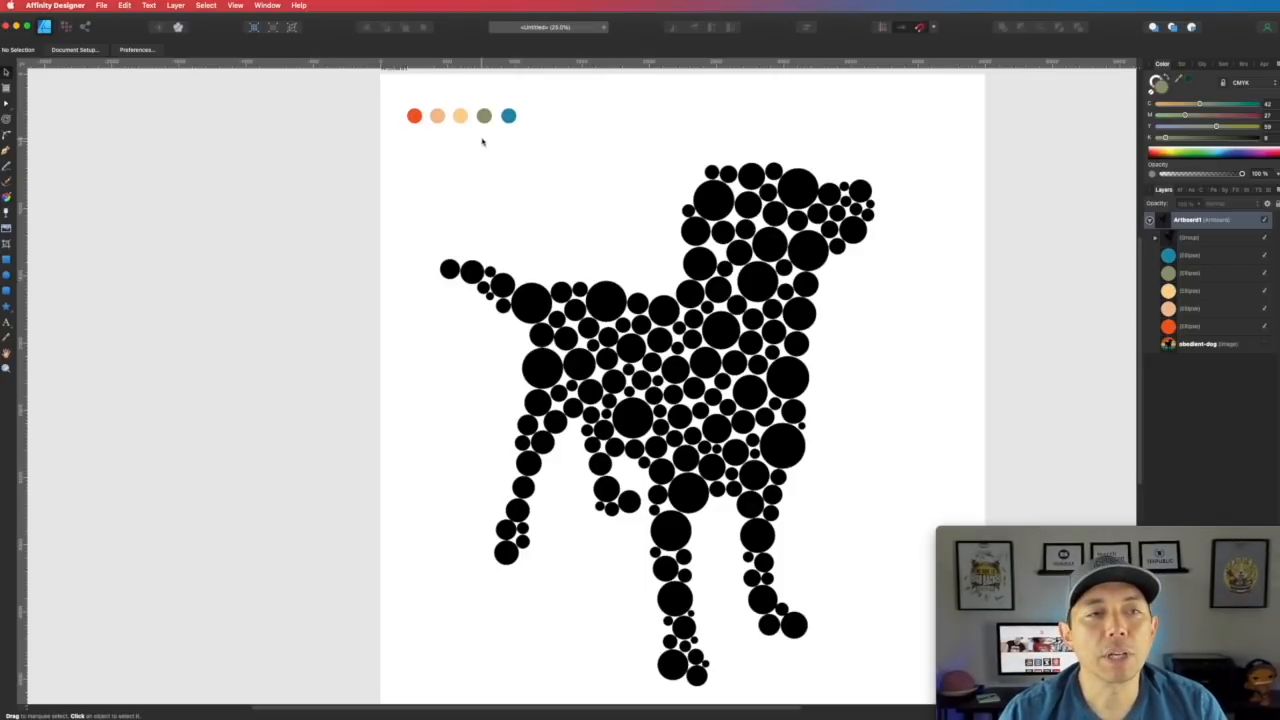
- Color six scattered circles on the dog's snout, head and neck with the first sample circle's orange-red
{"action": "left_click", "coordinate": [414, 116]}
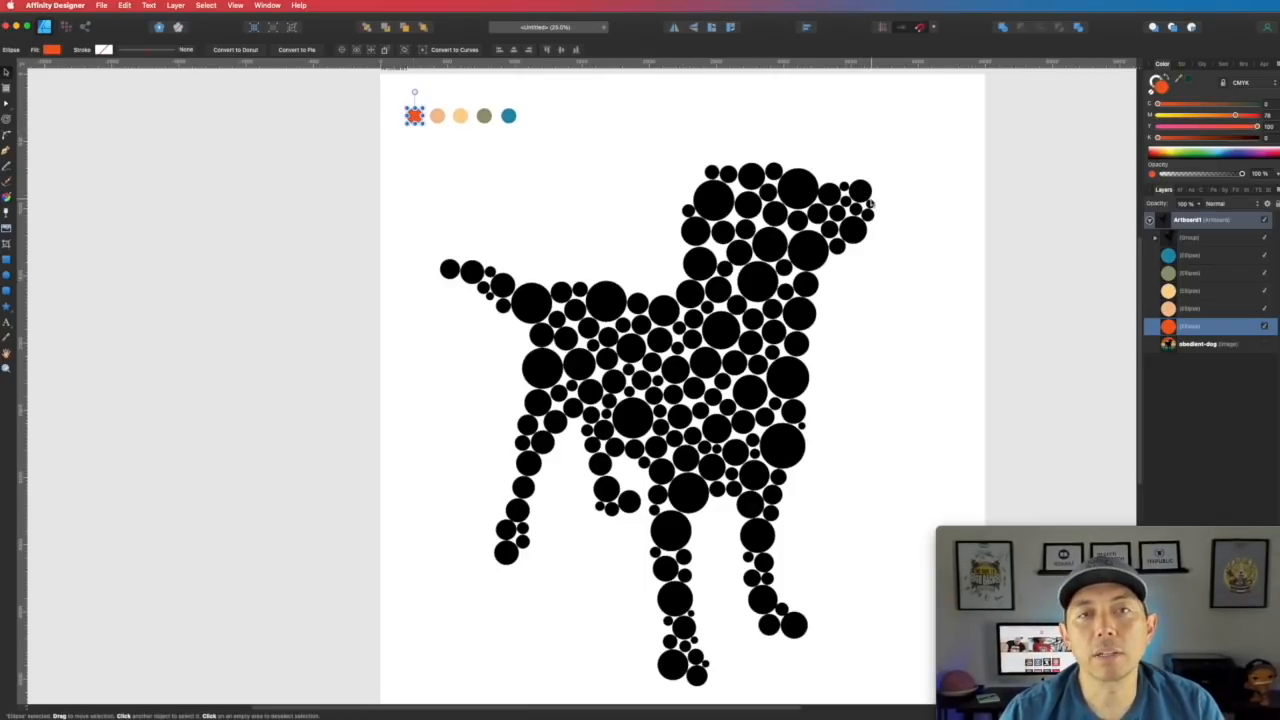
{"action": "left_click", "coordinate": [865, 196]}
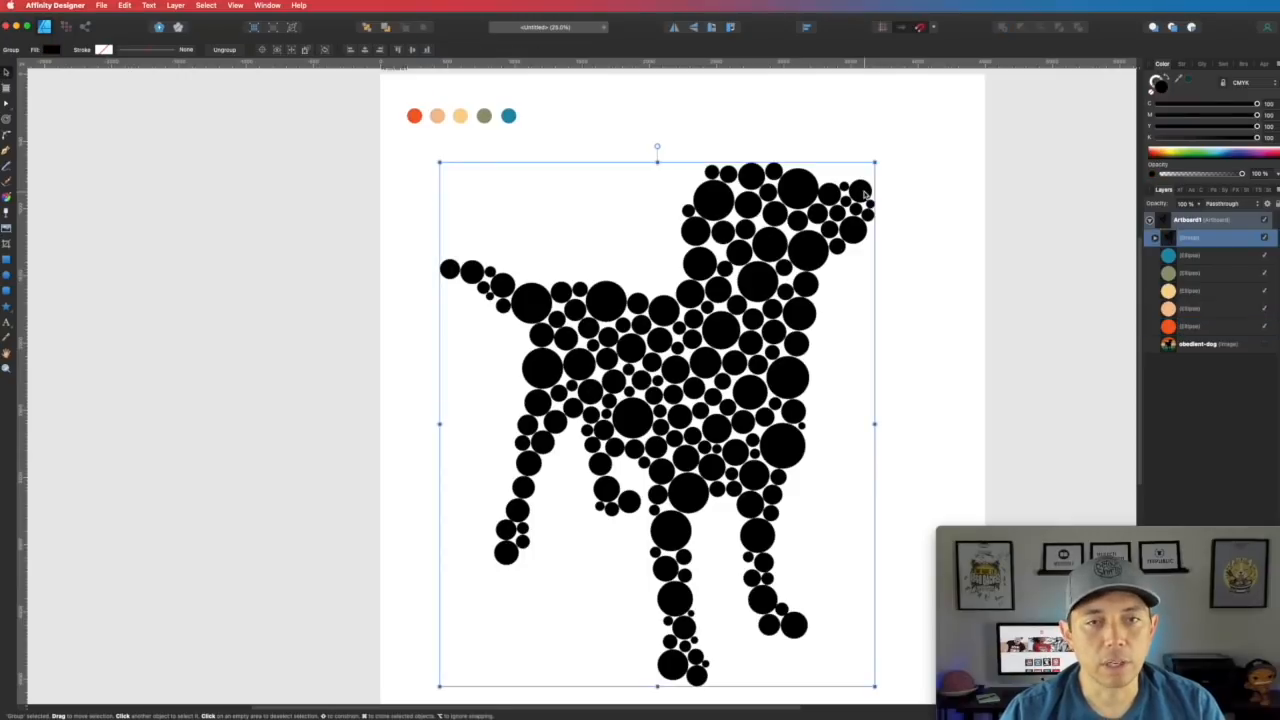
{"action": "double_click", "coordinate": [862, 193]}
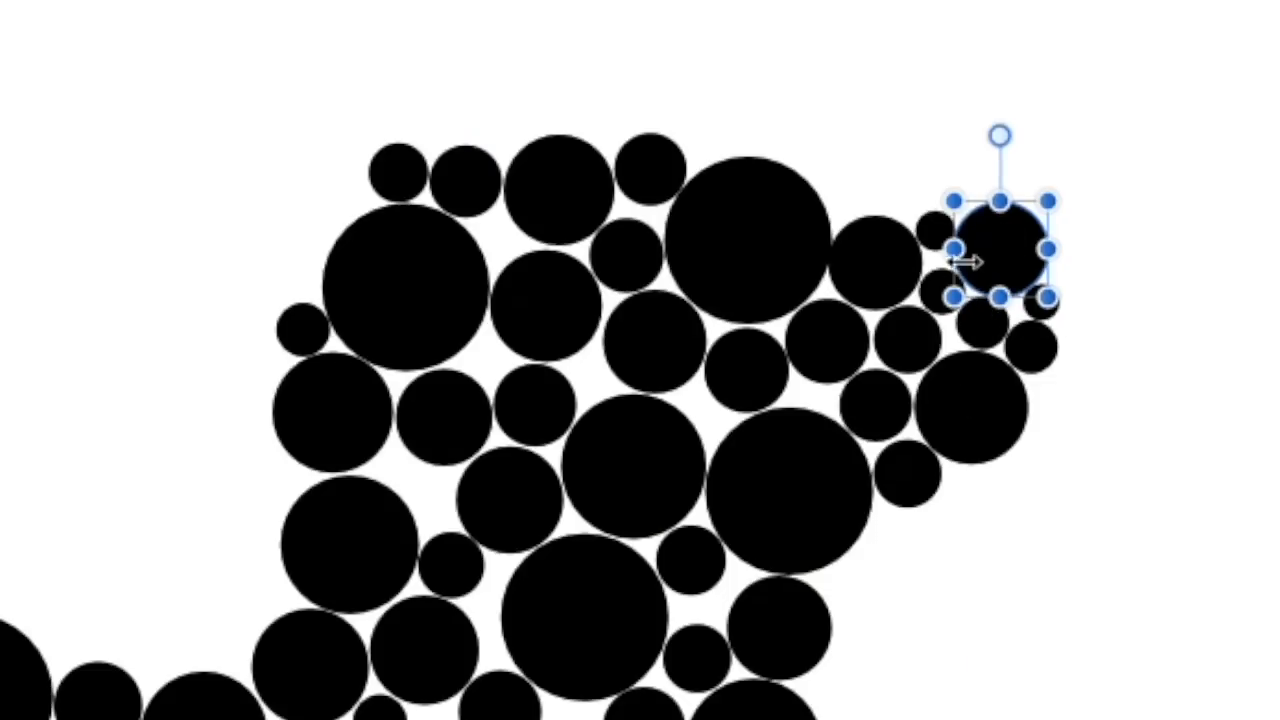
{"action": "left_click", "coordinate": [910, 341], "text": "shift"}
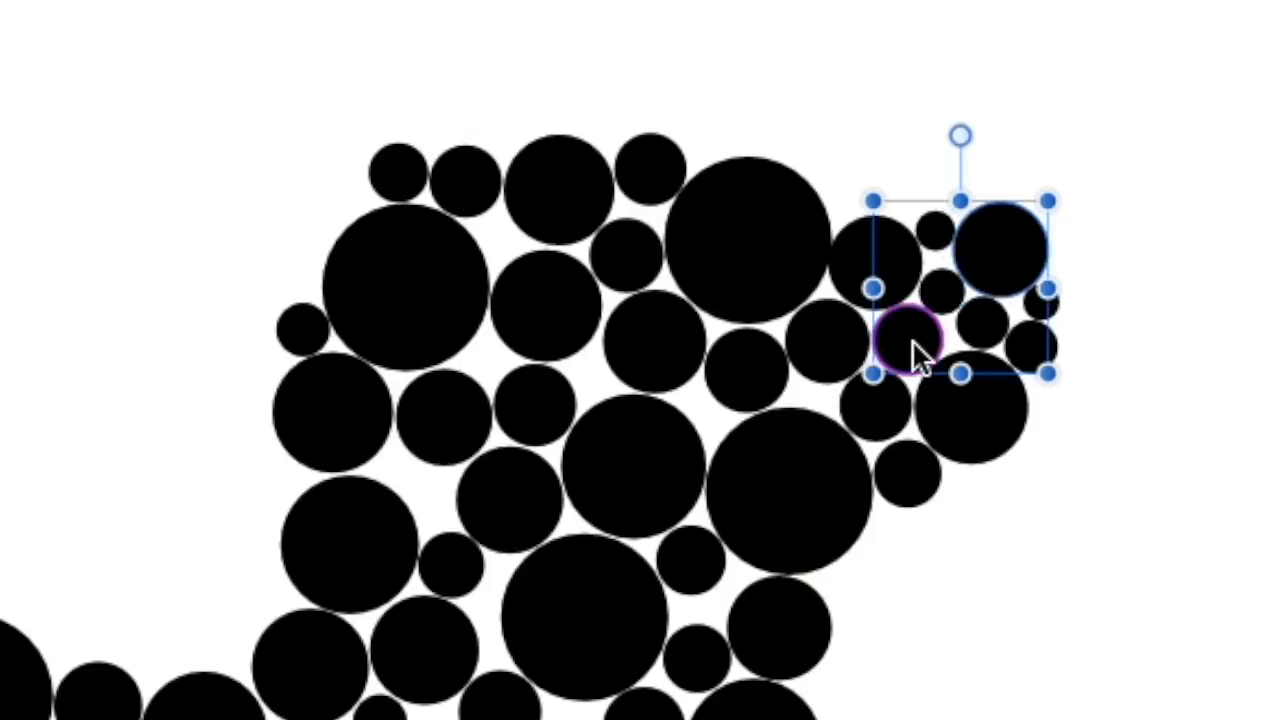
{"action": "left_click", "coordinate": [736, 290], "text": "shift"}
{"action": "left_click", "coordinate": [531, 400], "text": "shift"}
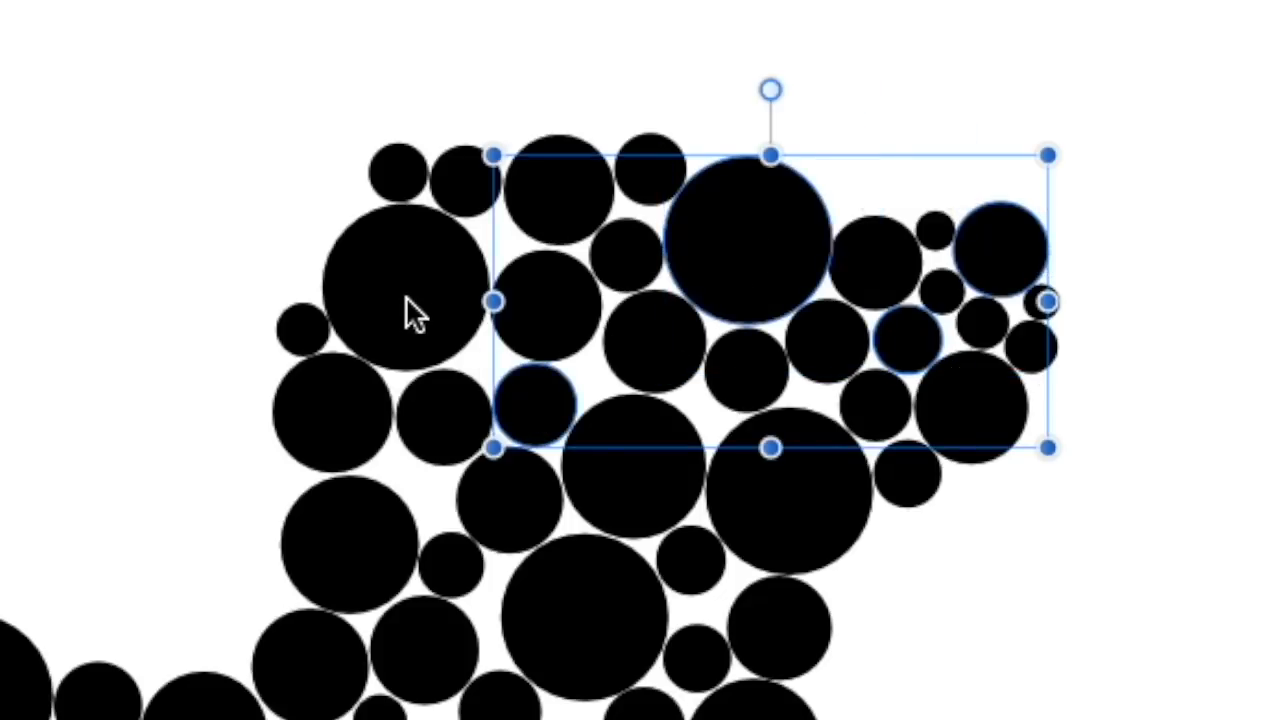
{"action": "left_click", "coordinate": [405, 289], "text": "shift"}
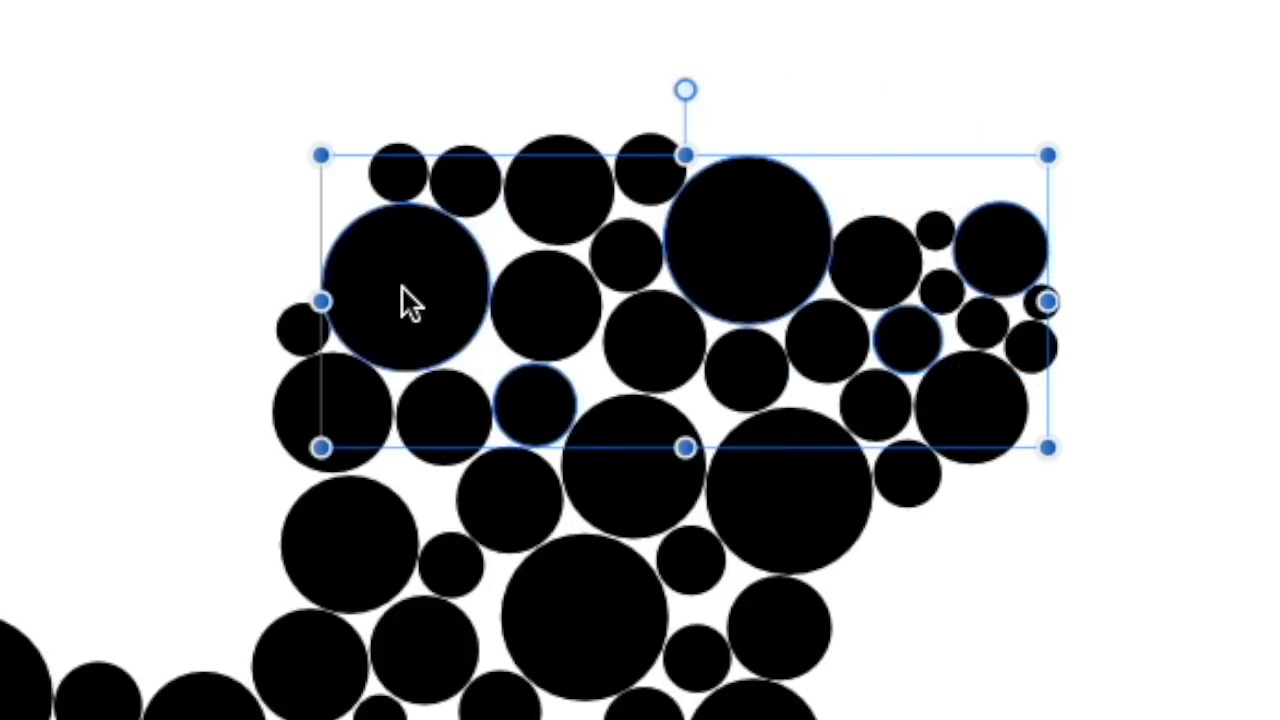
{"action": "left_click", "coordinate": [368, 551], "text": "shift"}
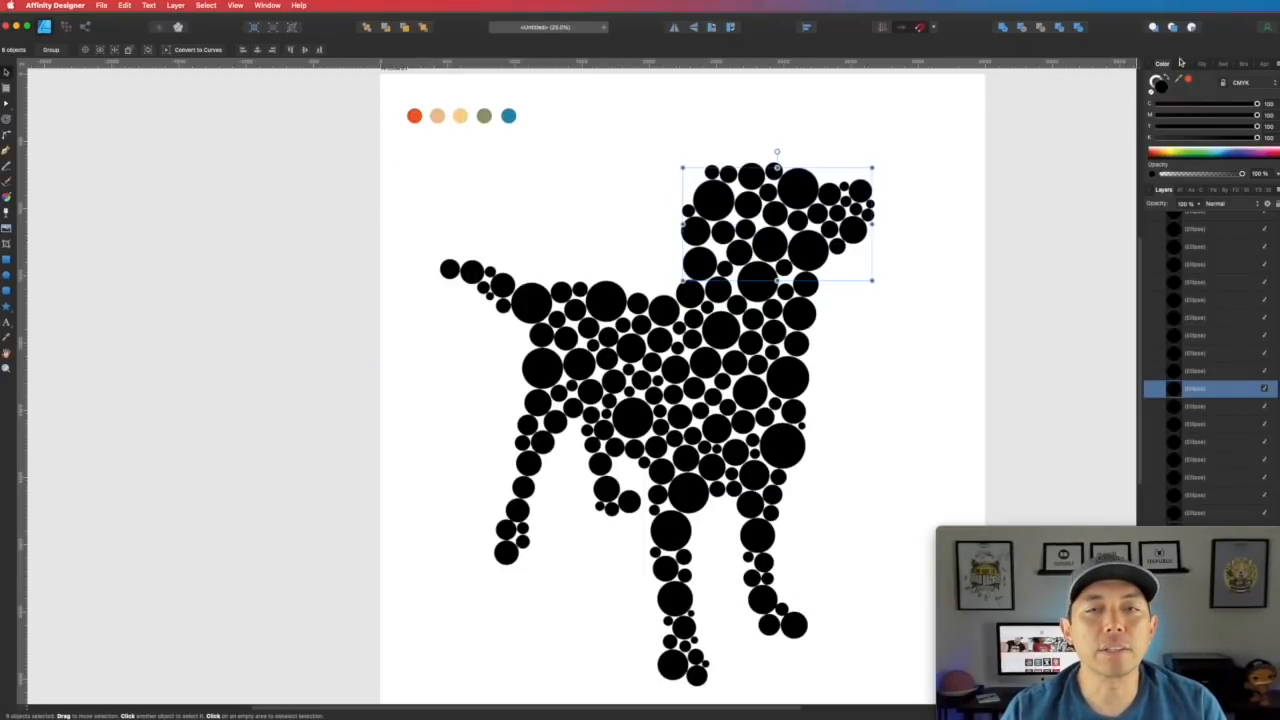
{"action": "left_click", "coordinate": [1188, 79]}
{"action": "left_click", "coordinate": [948, 157]}
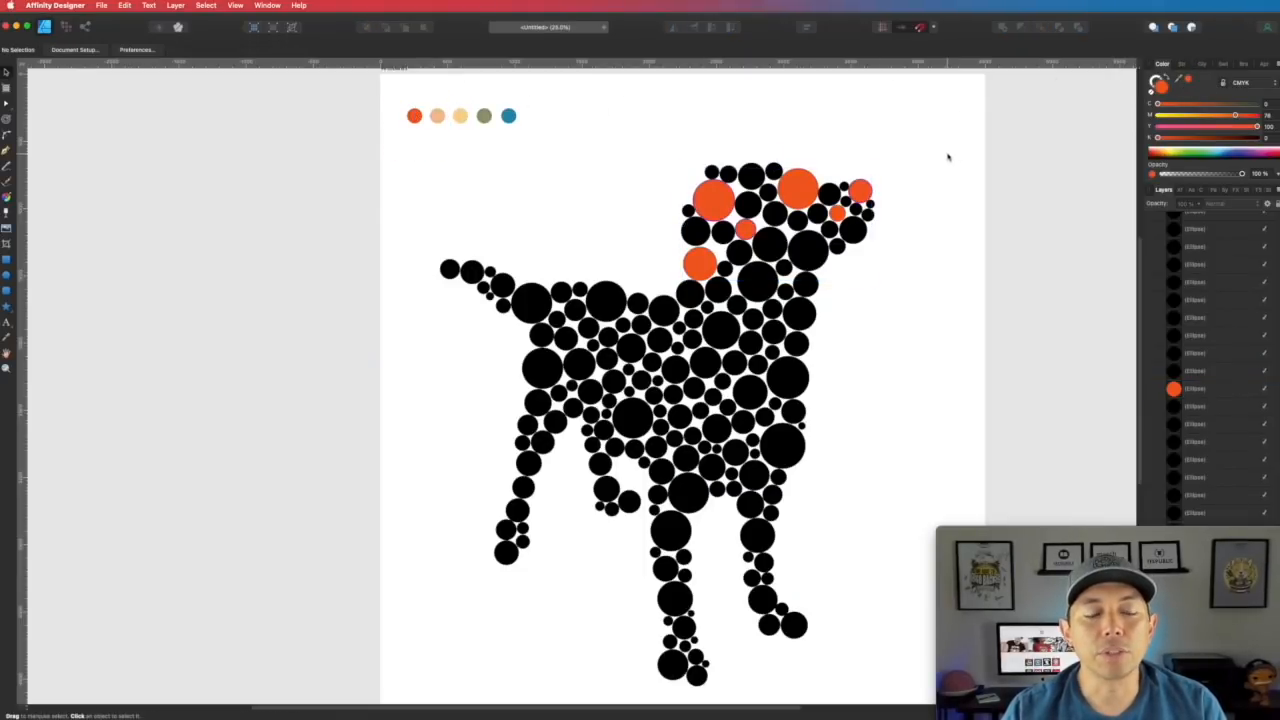
- Color five more scattered circles from the dog's throat down to its chest with the same orange-red
{"action": "left_click", "coordinate": [813, 253]}
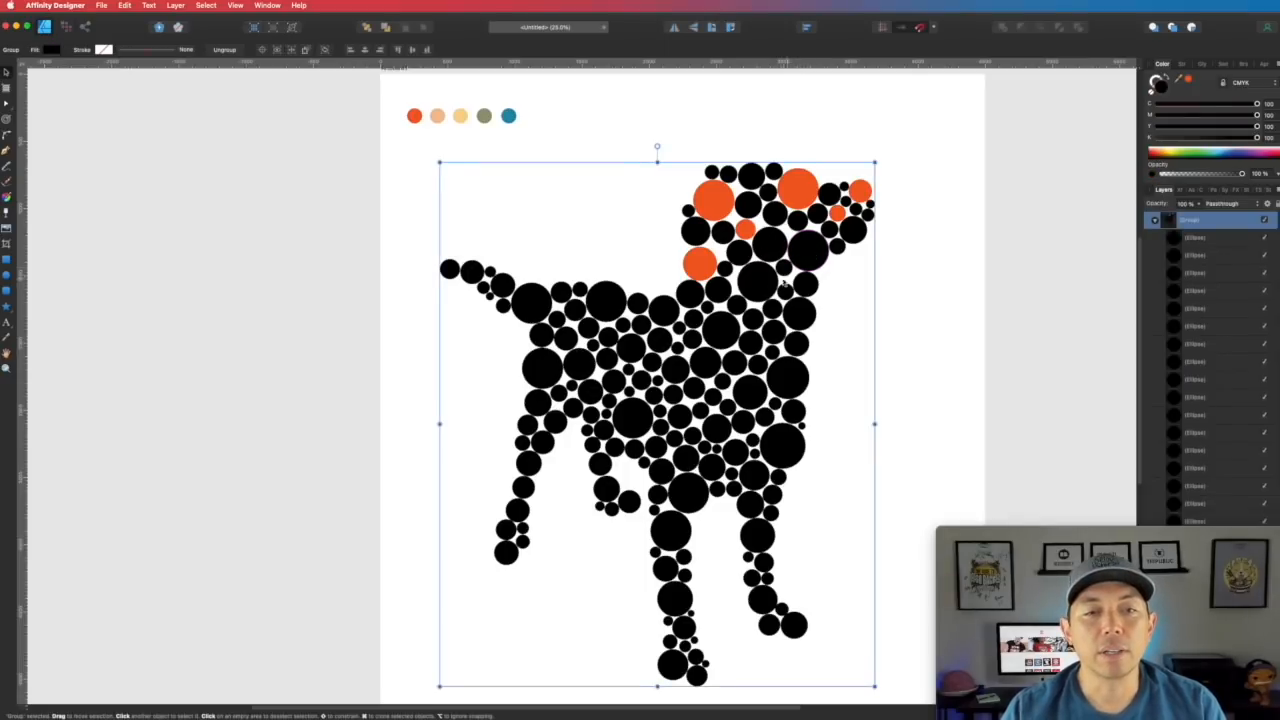
{"action": "double_click", "coordinate": [820, 260]}
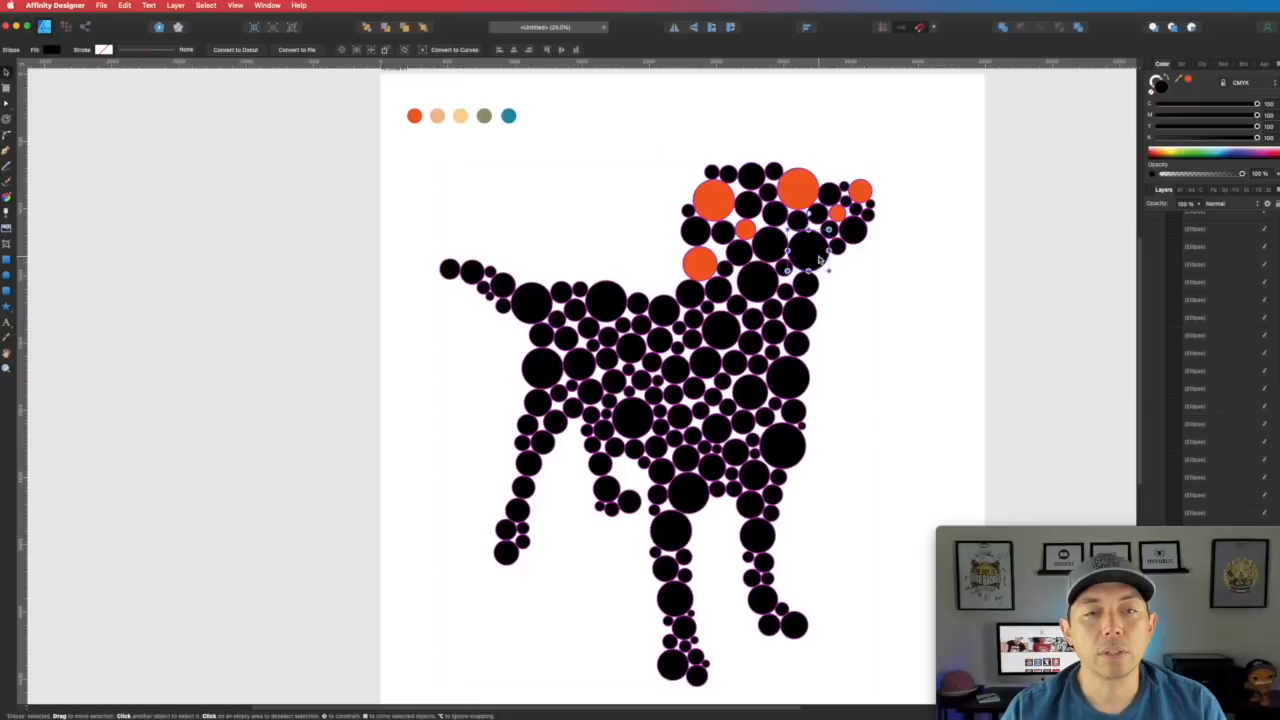
{"action": "left_click", "coordinate": [765, 287], "text": "shift"}
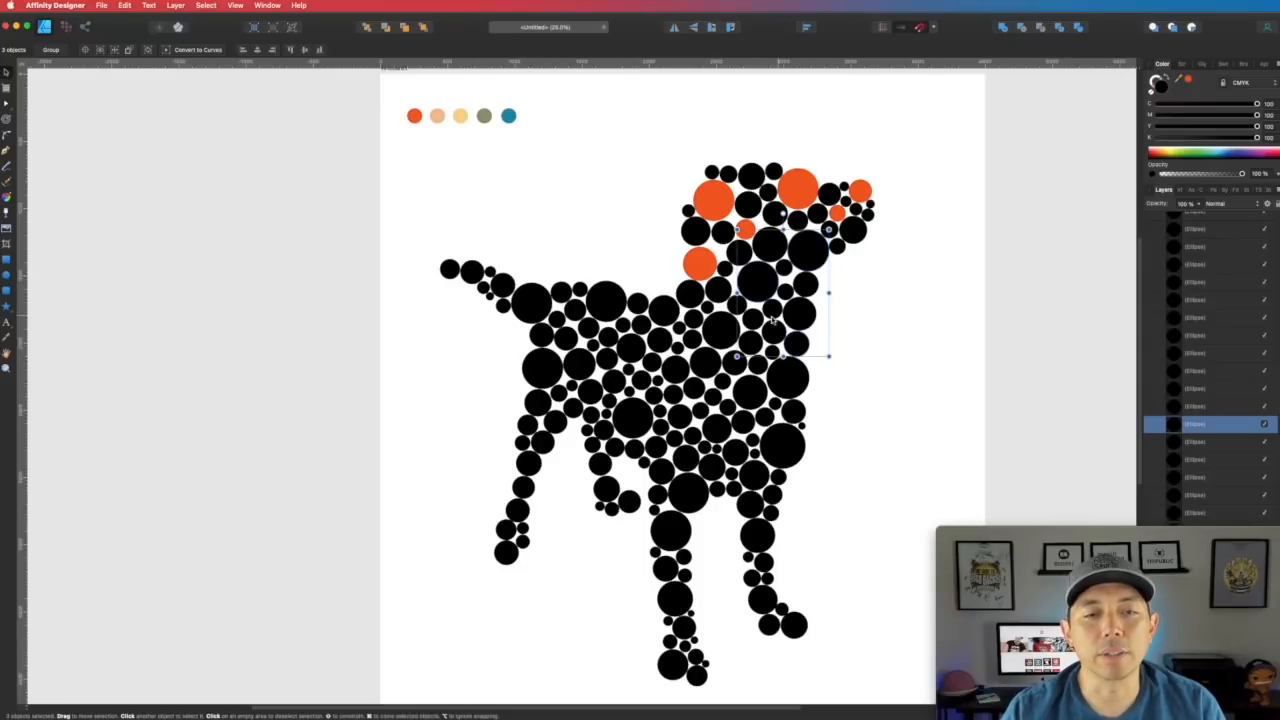
{"action": "left_click", "coordinate": [723, 337], "text": "shift"}
{"action": "left_click", "coordinate": [756, 386], "text": "shift"}
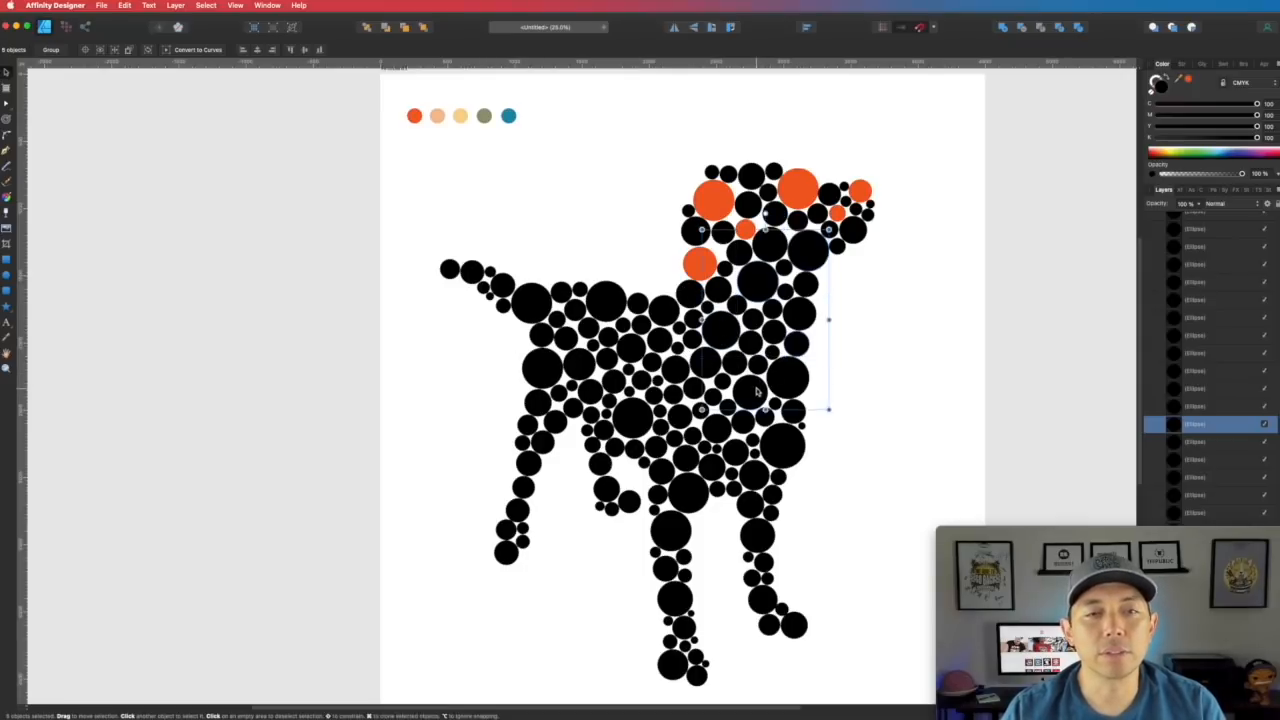
{"action": "left_click", "coordinate": [1189, 82]}
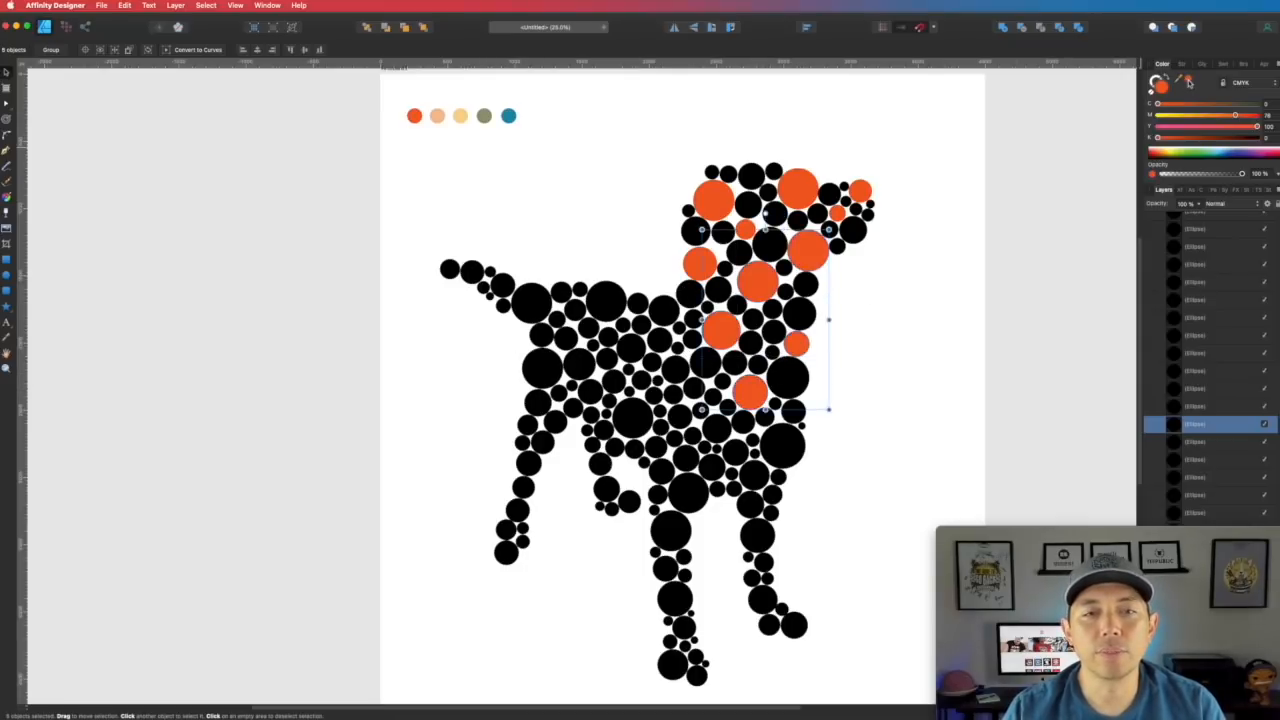
{"action": "left_click", "coordinate": [940, 276]}
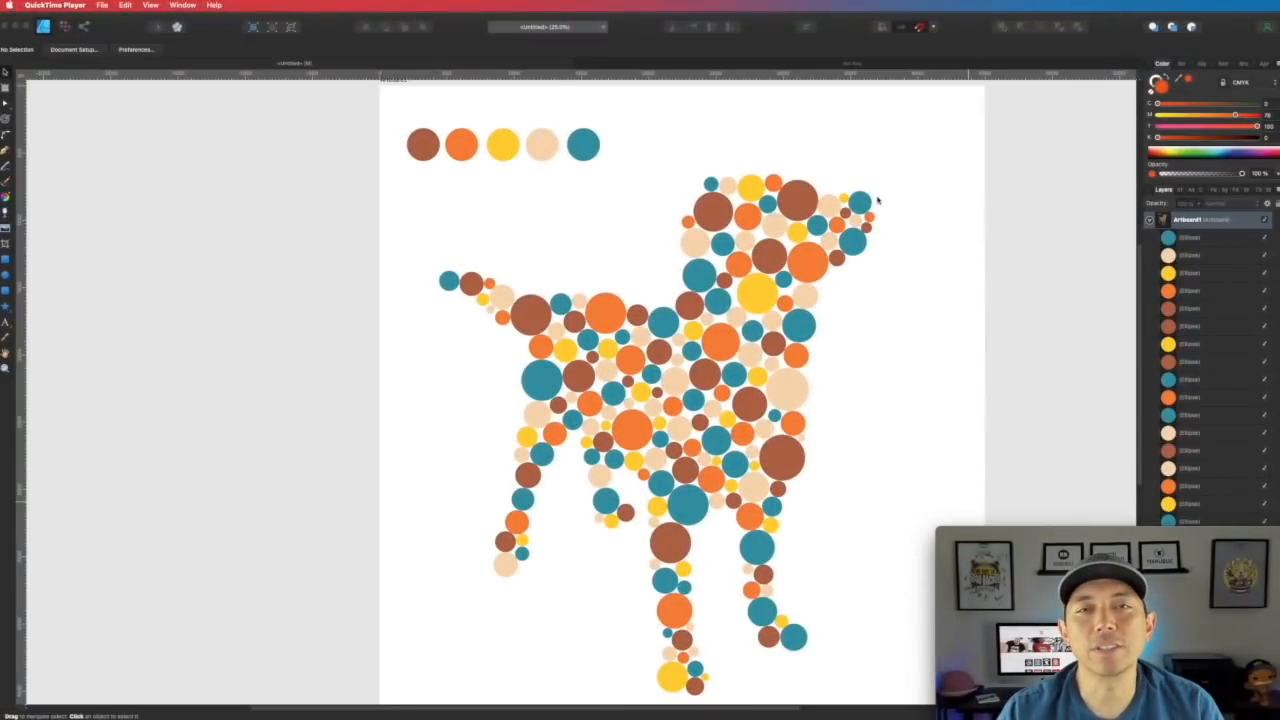
- Inspect the fill colors of the teal and brown sample circles above the finished multicolored dog
{"action": "left_click", "coordinate": [581, 152]}
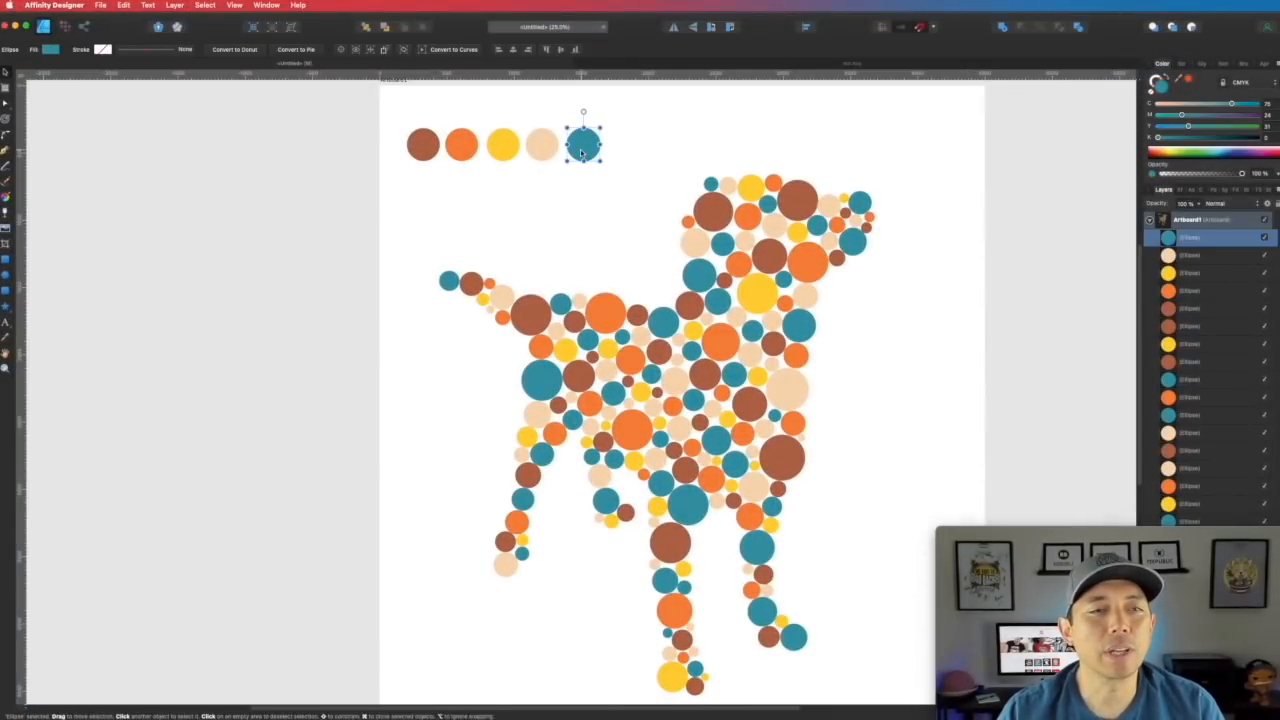
{"action": "left_click", "coordinate": [424, 148]}
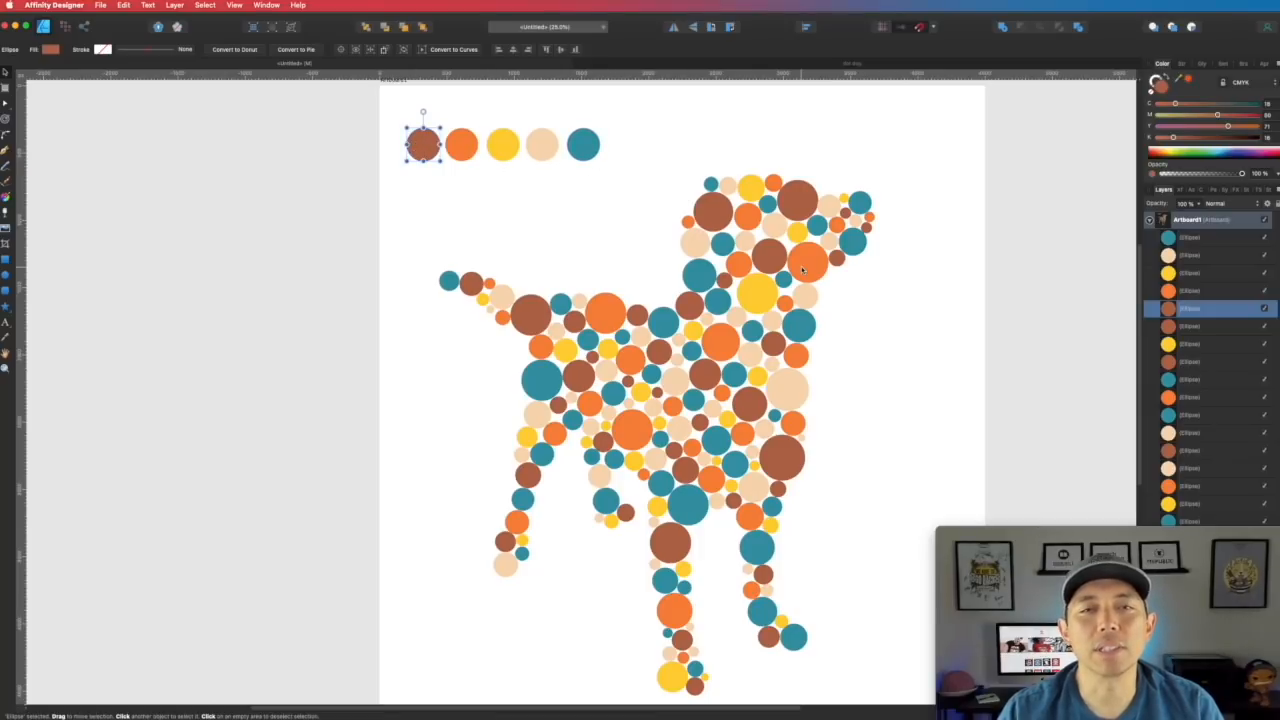
- Examine the colored circles on the dog's head, neck and chest up close and against the whole silhouette
{"action": "left_click", "coordinate": [945, 229]}
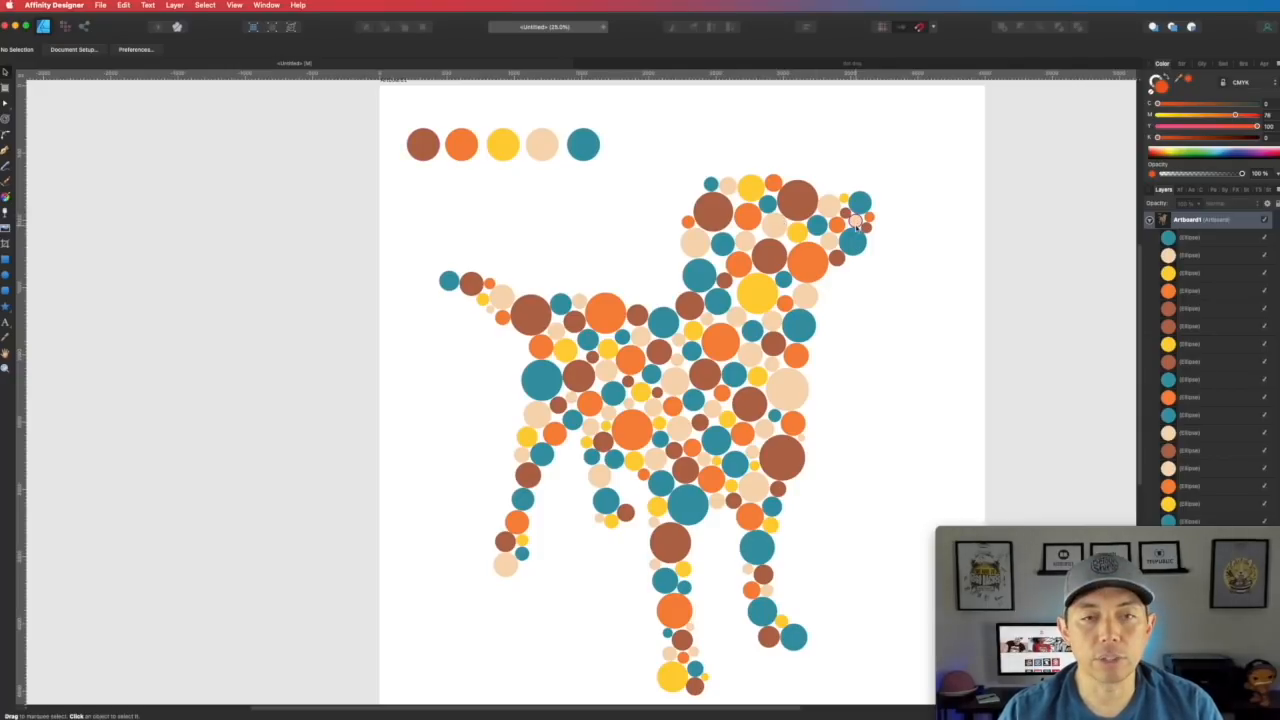
{"action": "scroll", "coordinate": [856, 226], "scroll_direction": "up", "scroll_amount": 4}
{"action": "scroll", "coordinate": [856, 226], "scroll_direction": "up", "scroll_amount": 3}
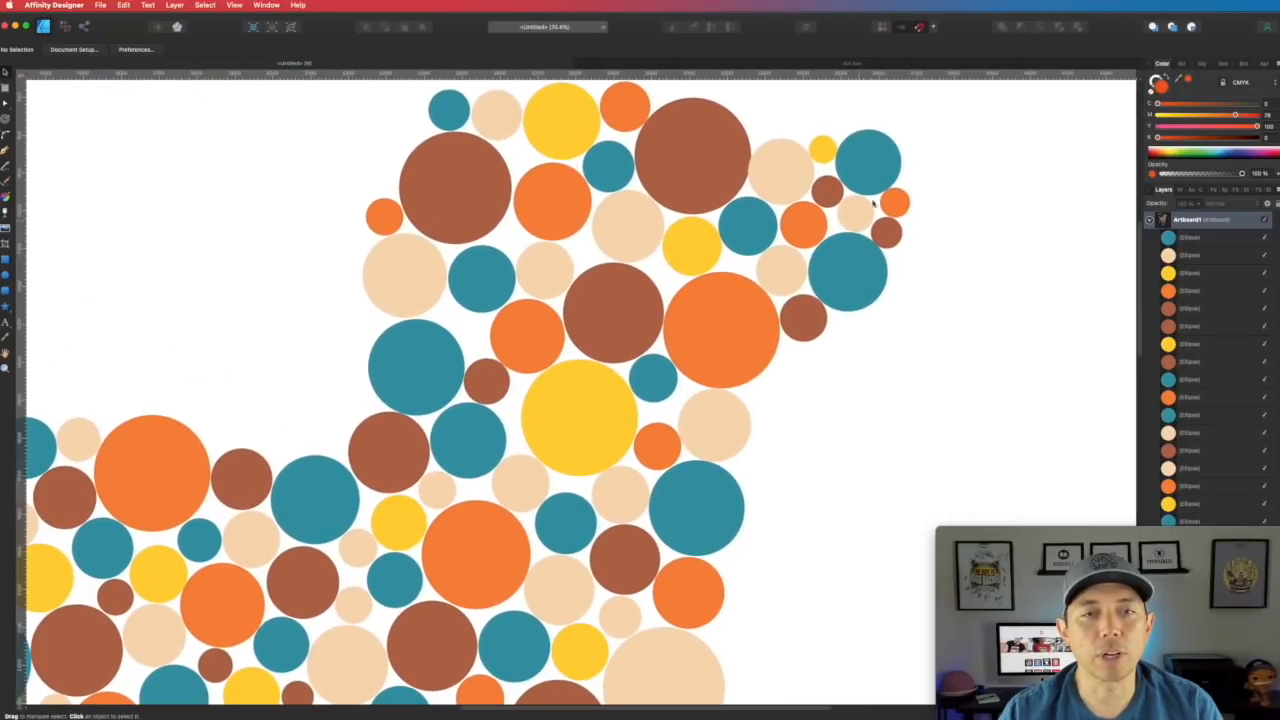
{"action": "left_click", "coordinate": [881, 167]}
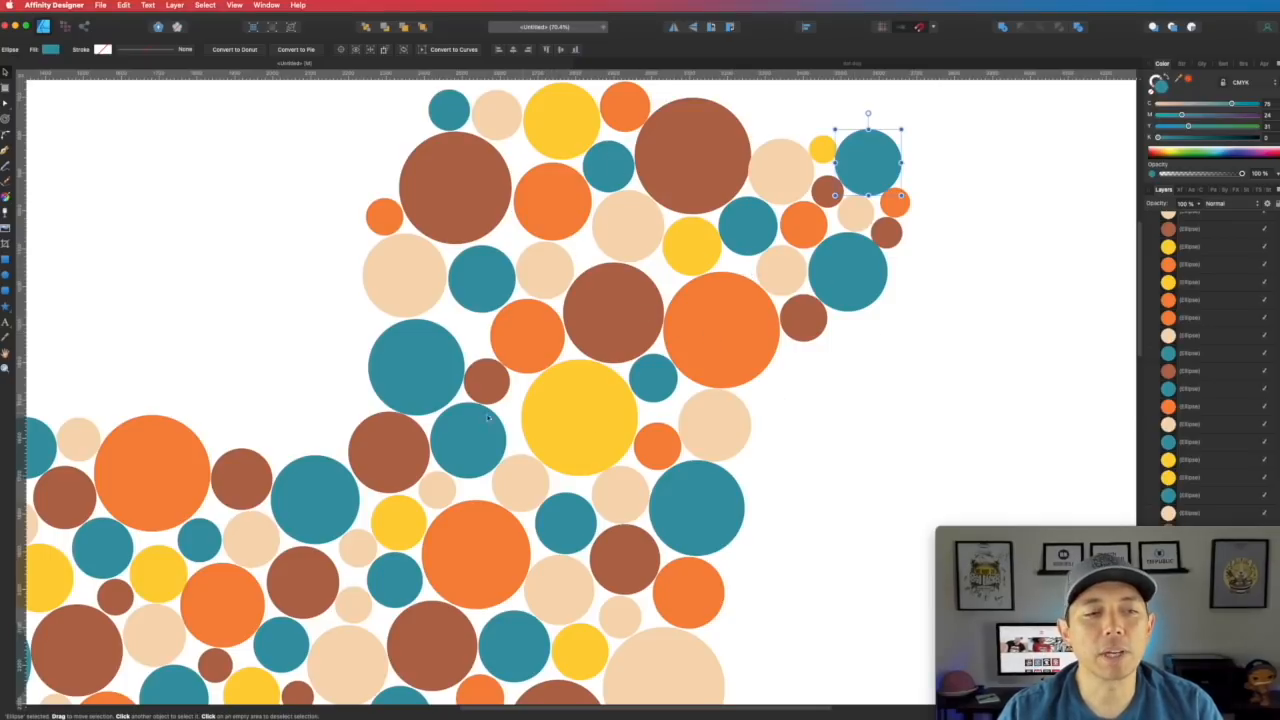
{"action": "scroll", "coordinate": [527, 443], "scroll_direction": "down", "scroll_amount": 5}
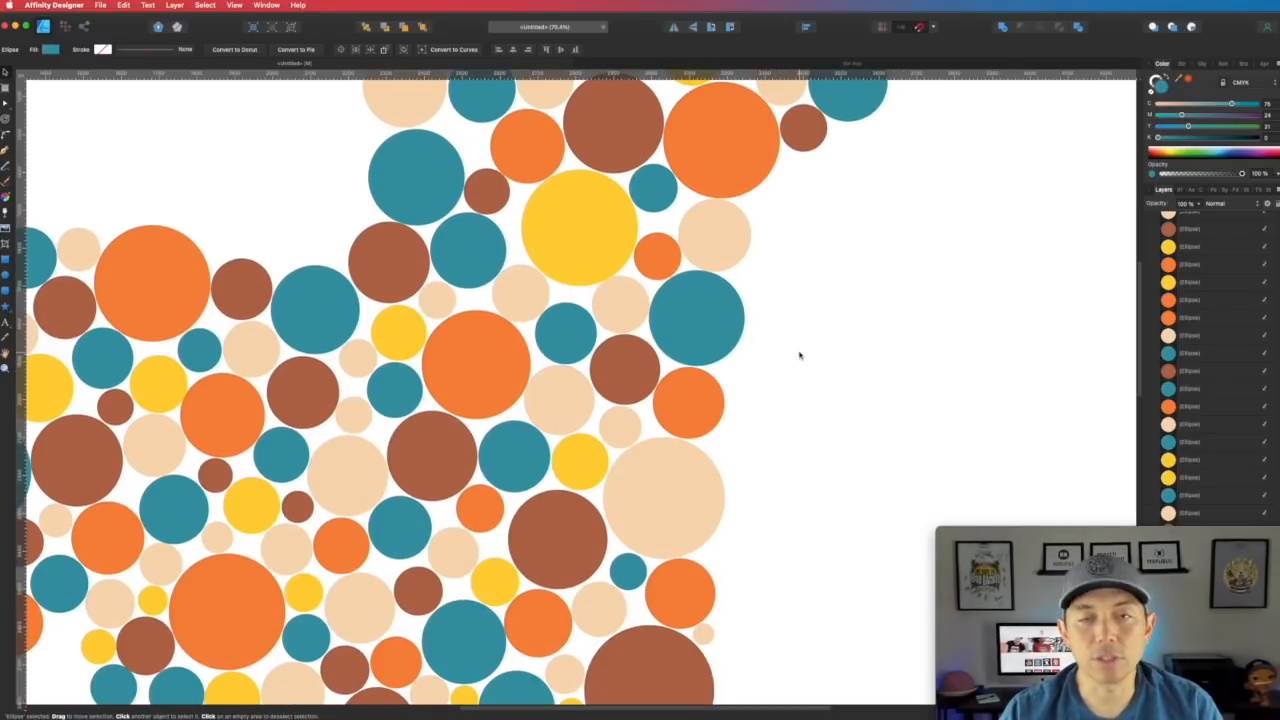
{"action": "scroll", "coordinate": [800, 355], "scroll_direction": "down", "scroll_amount": 6}
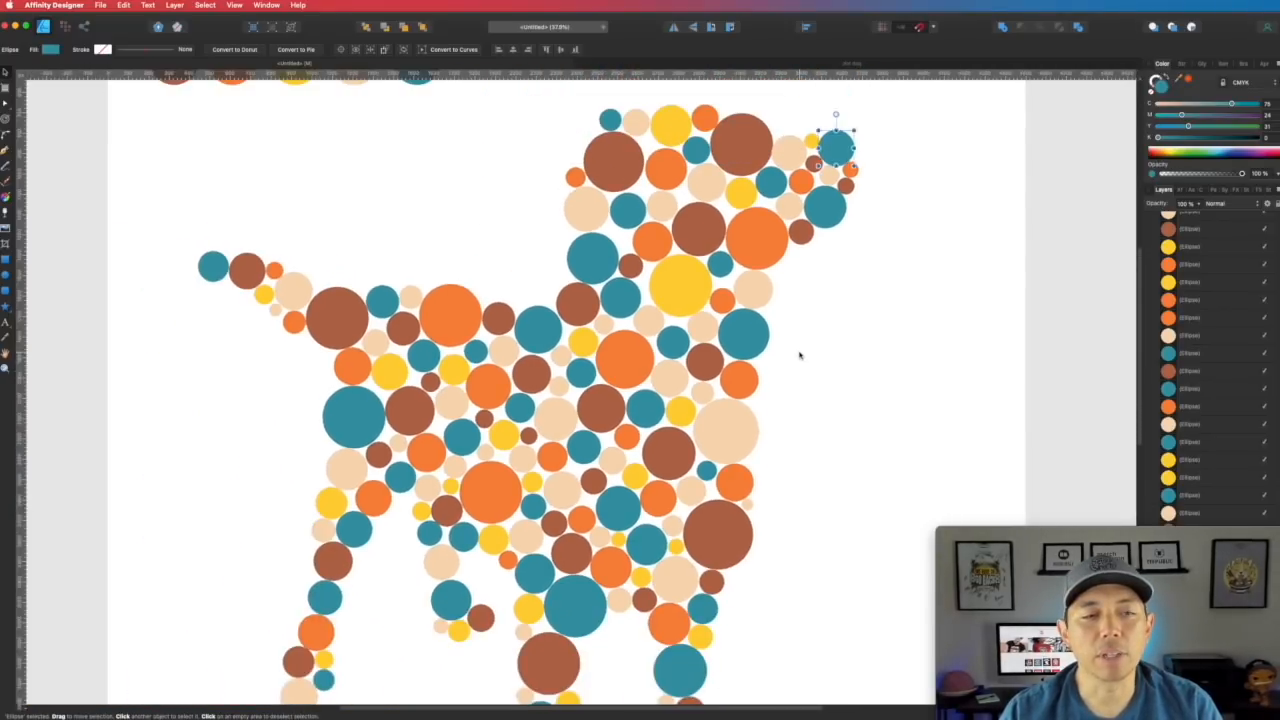
{"action": "scroll", "coordinate": [800, 355], "scroll_direction": "down", "scroll_amount": 2}
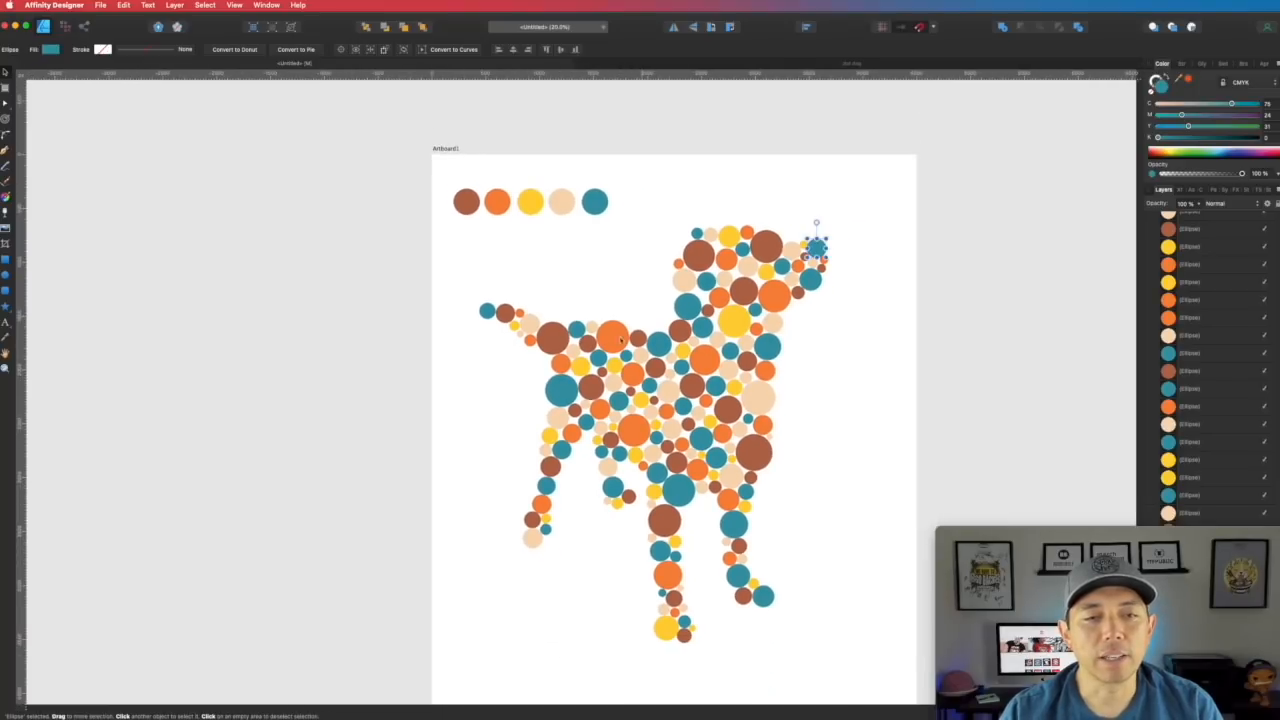
{"action": "left_click", "coordinate": [289, 340]}
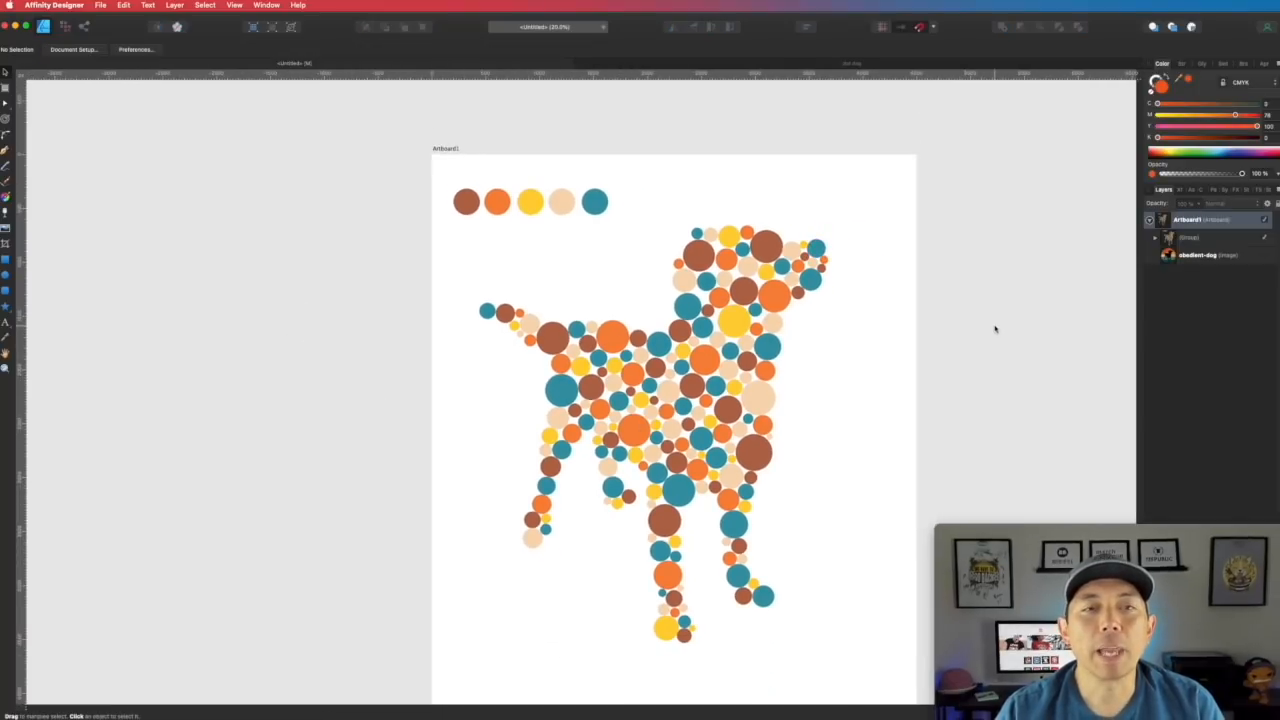
- Draw a rectangle covering the artboard and set its fill to 100% cyan, magenta, yellow and black
{"action": "left_click", "coordinate": [5, 258]}
{"action": "left_click_drag", "start_coordinate": [425, 153], "coordinate": [917, 689]}
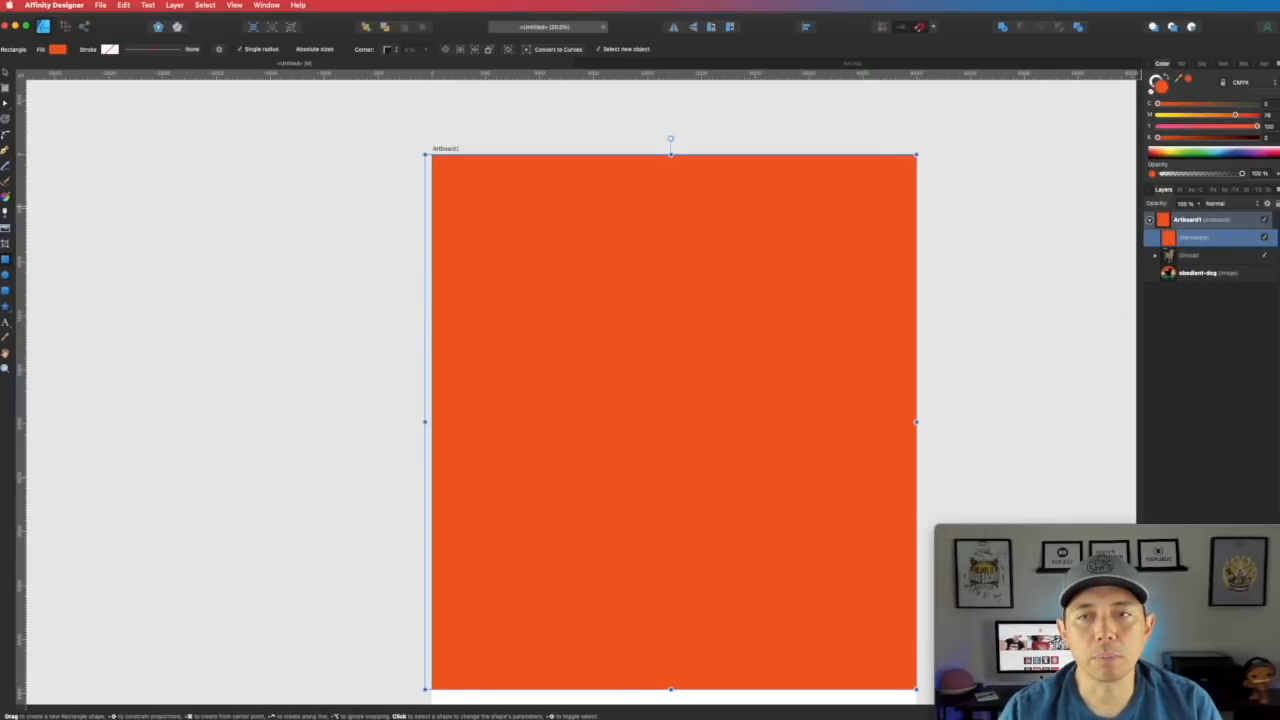
{"action": "left_click", "coordinate": [1259, 115]}
{"action": "left_click", "coordinate": [1259, 104]}
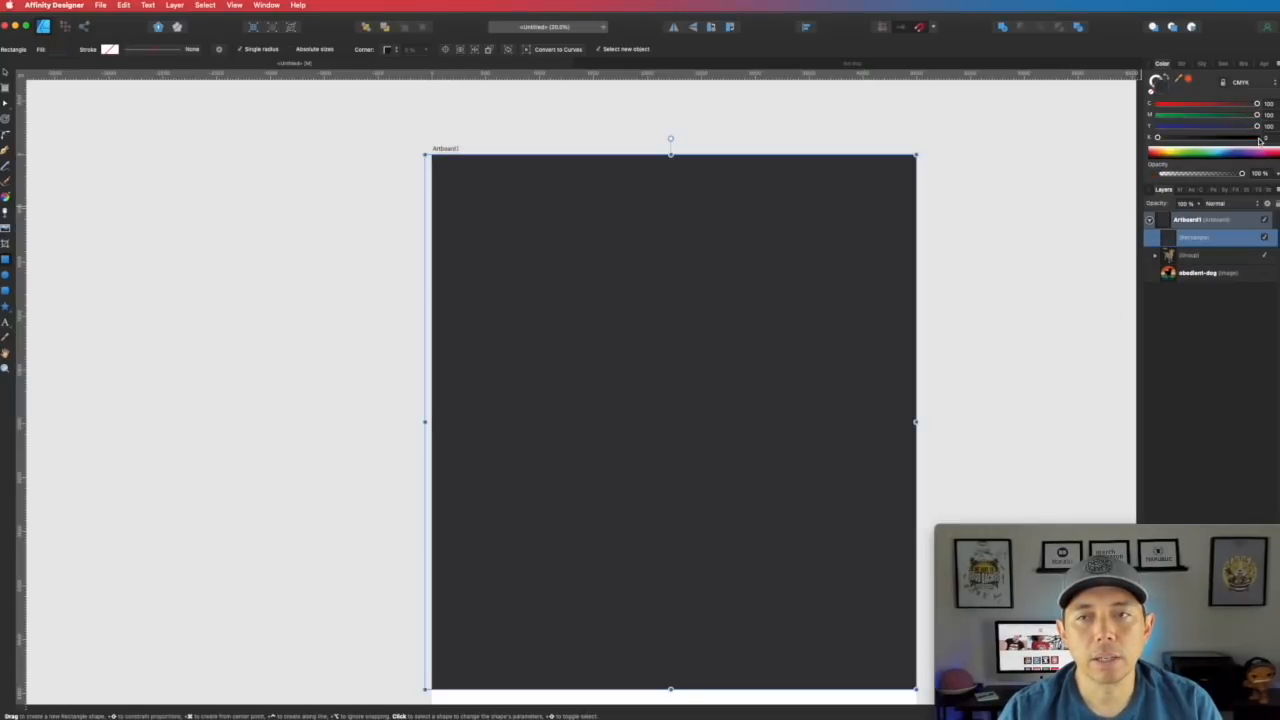
{"action": "left_click", "coordinate": [1259, 137]}
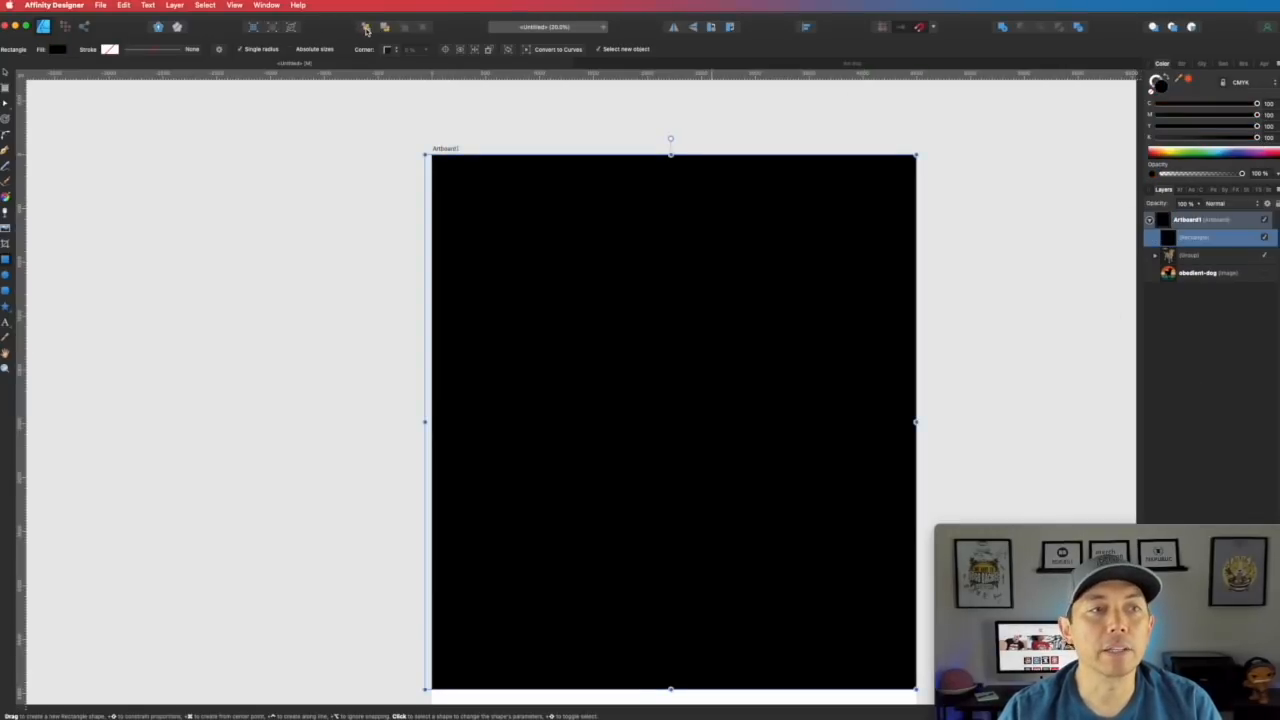
- Send the black rectangle behind the dog to preview a dark background and hide it again
{"action": "left_click", "coordinate": [366, 28]}
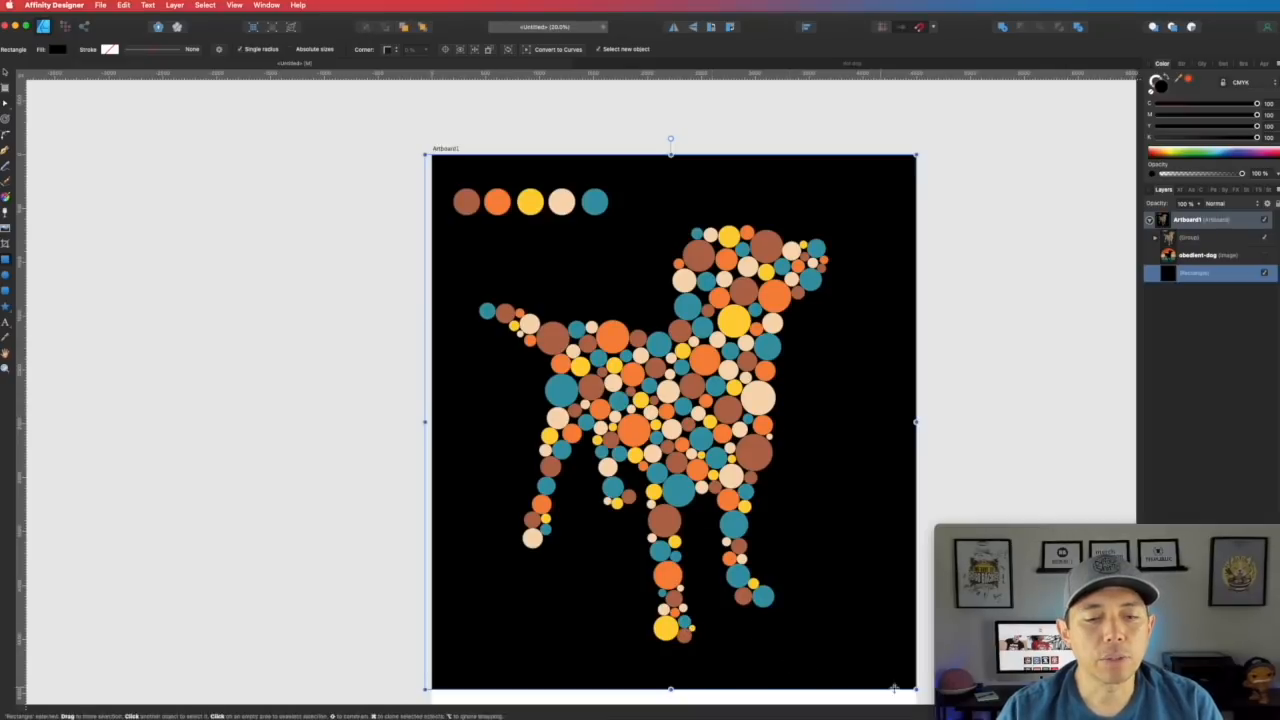
{"action": "scroll", "coordinate": [870, 540], "scroll_direction": "down", "scroll_amount": 2}
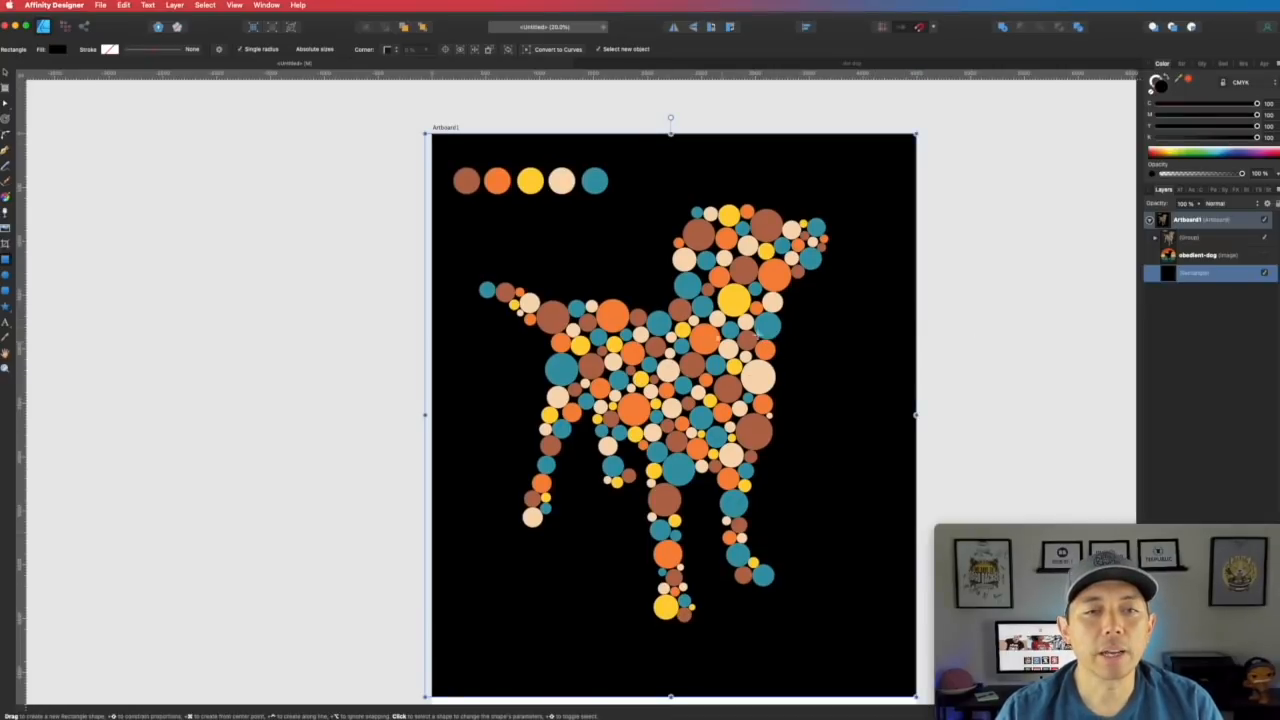
{"action": "left_click", "coordinate": [6, 73]}
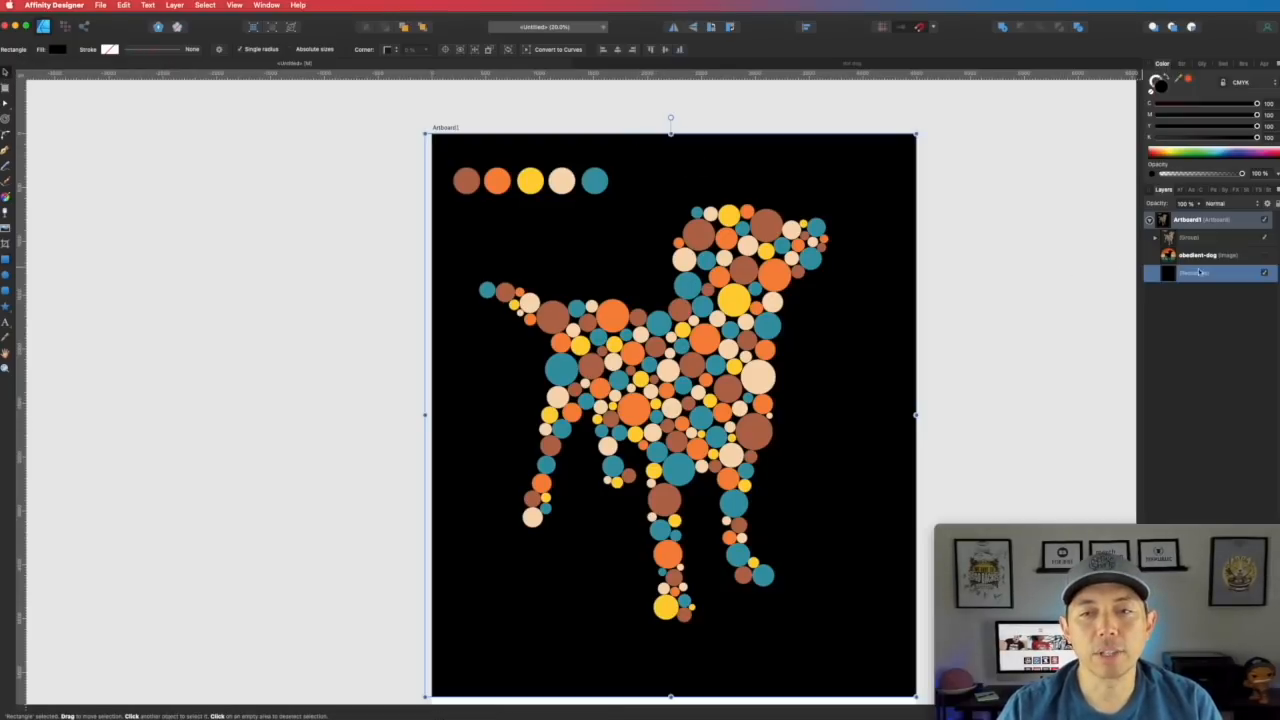
{"action": "left_click", "coordinate": [1266, 275]}
- Delete the five sample circles (teal, beige, yellow, orange and brown) above the dog
{"action": "left_click_drag", "start_coordinate": [328, 148], "coordinate": [620, 215]}
{"action": "double_click", "coordinate": [595, 181]}
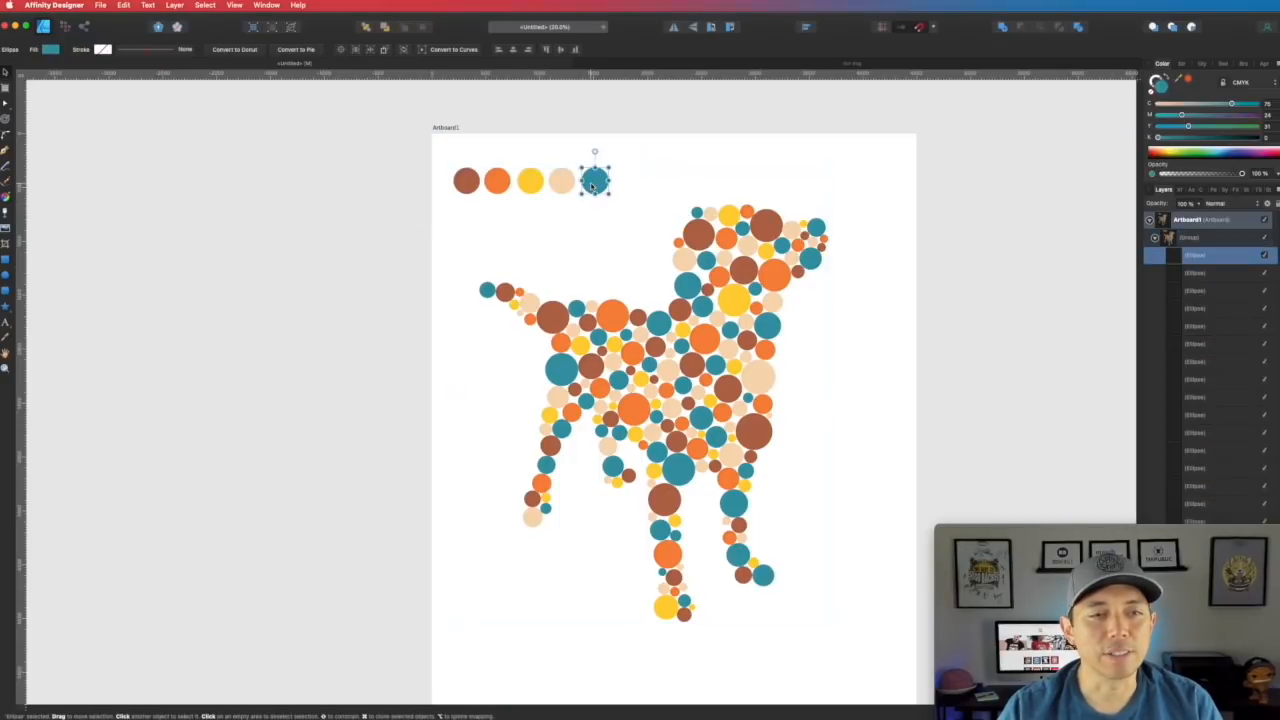
{"action": "left_click", "coordinate": [560, 183], "text": "shift"}
{"action": "left_click", "coordinate": [529, 181], "text": "shift"}
{"action": "left_click", "coordinate": [497, 181], "text": "shift"}
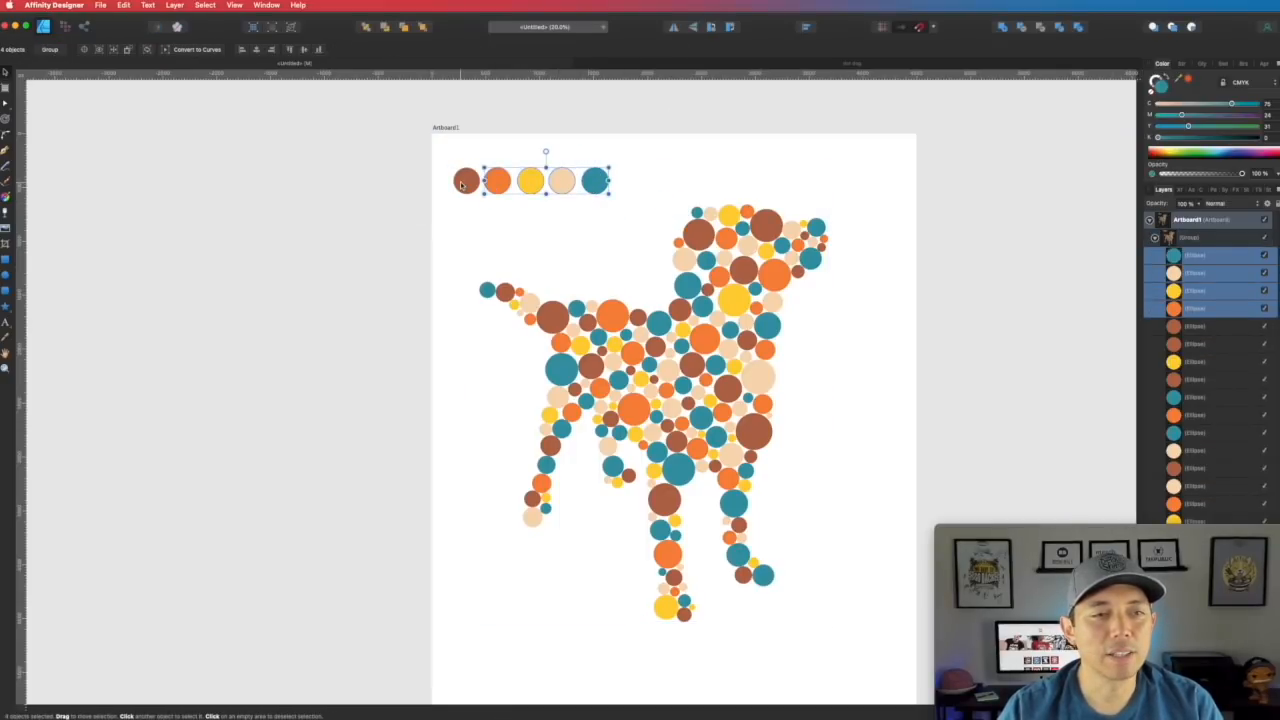
{"action": "left_click", "coordinate": [464, 182], "text": "shift"}
{"action": "key", "text": "Delete"}
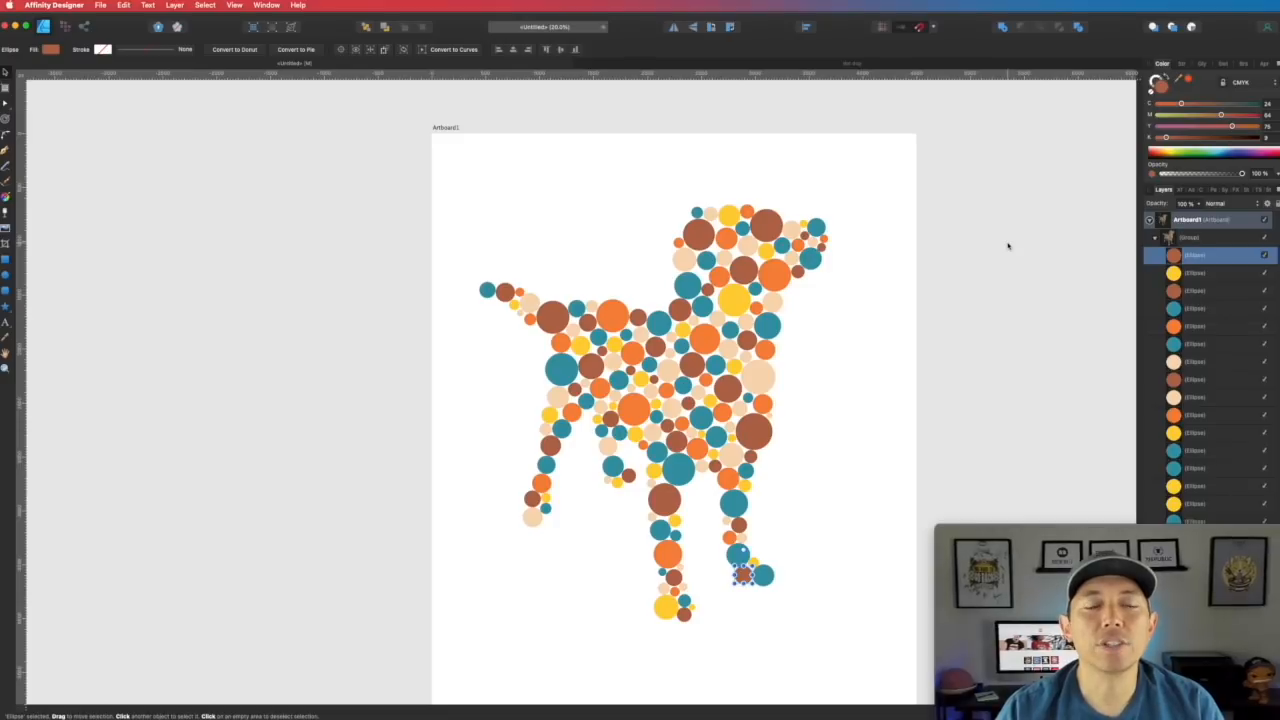
{"action": "left_click", "coordinate": [1007, 246]}
- Review the PNG export settings for the artboard, including its pixel size and the export area options
{"action": "left_click", "coordinate": [445, 128]}
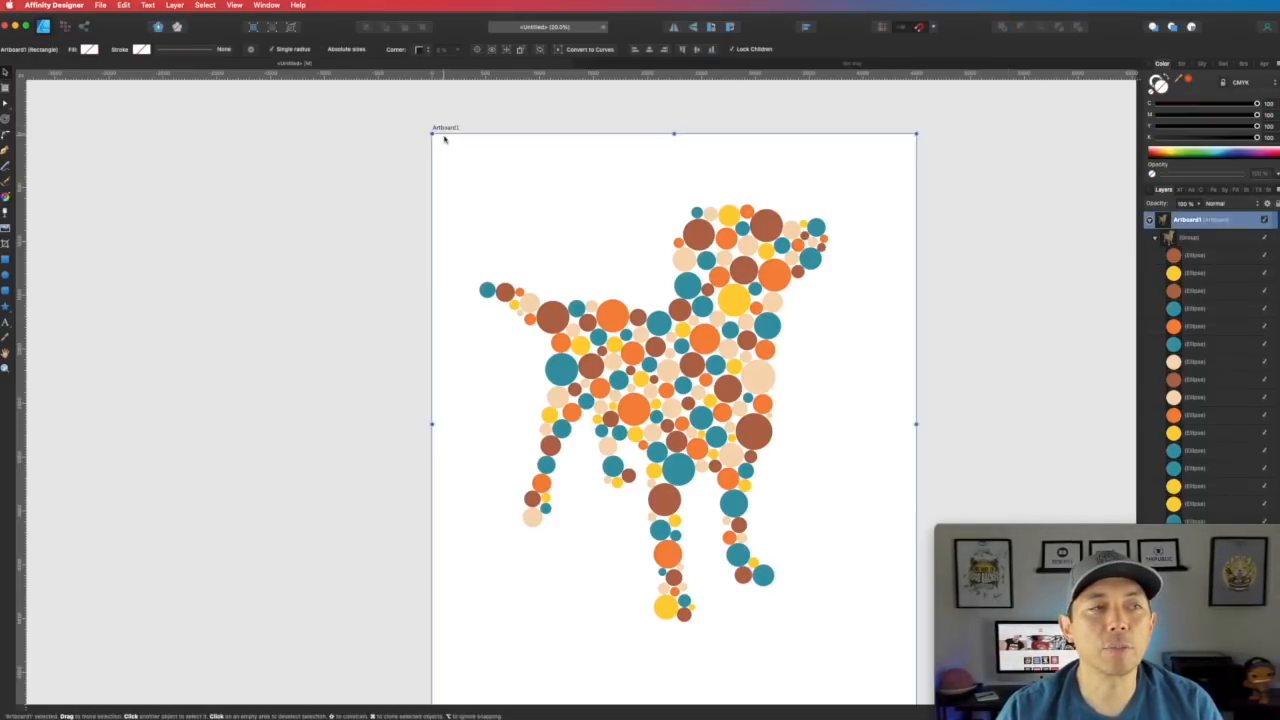
{"action": "left_click", "coordinate": [100, 5]}
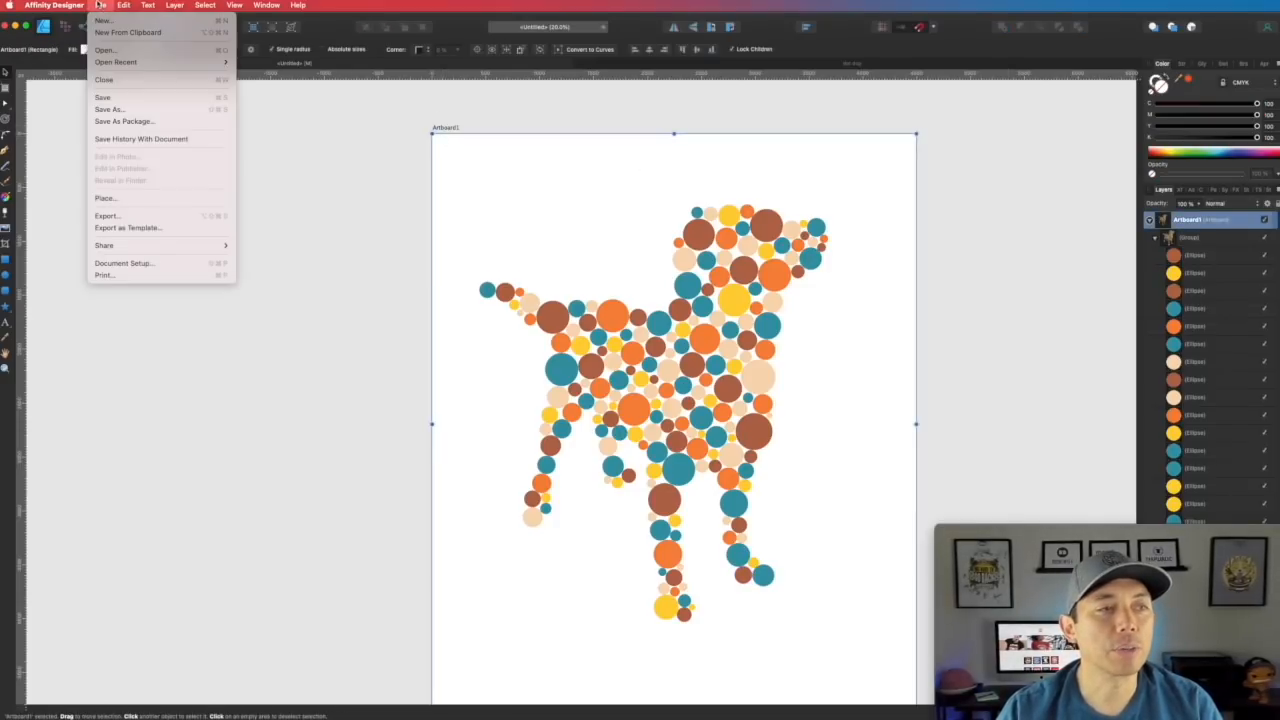
{"action": "left_click", "coordinate": [105, 216]}
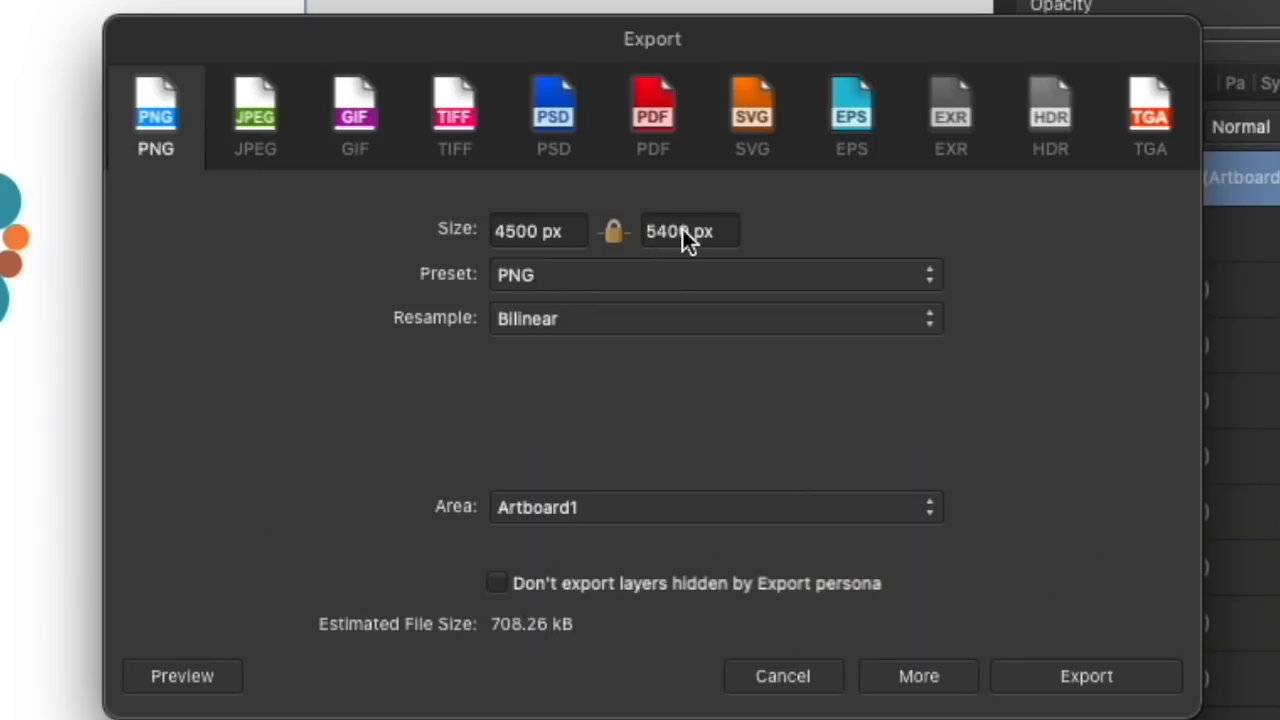
{"action": "left_click", "coordinate": [748, 510]}
{"action": "left_click", "coordinate": [672, 471]}
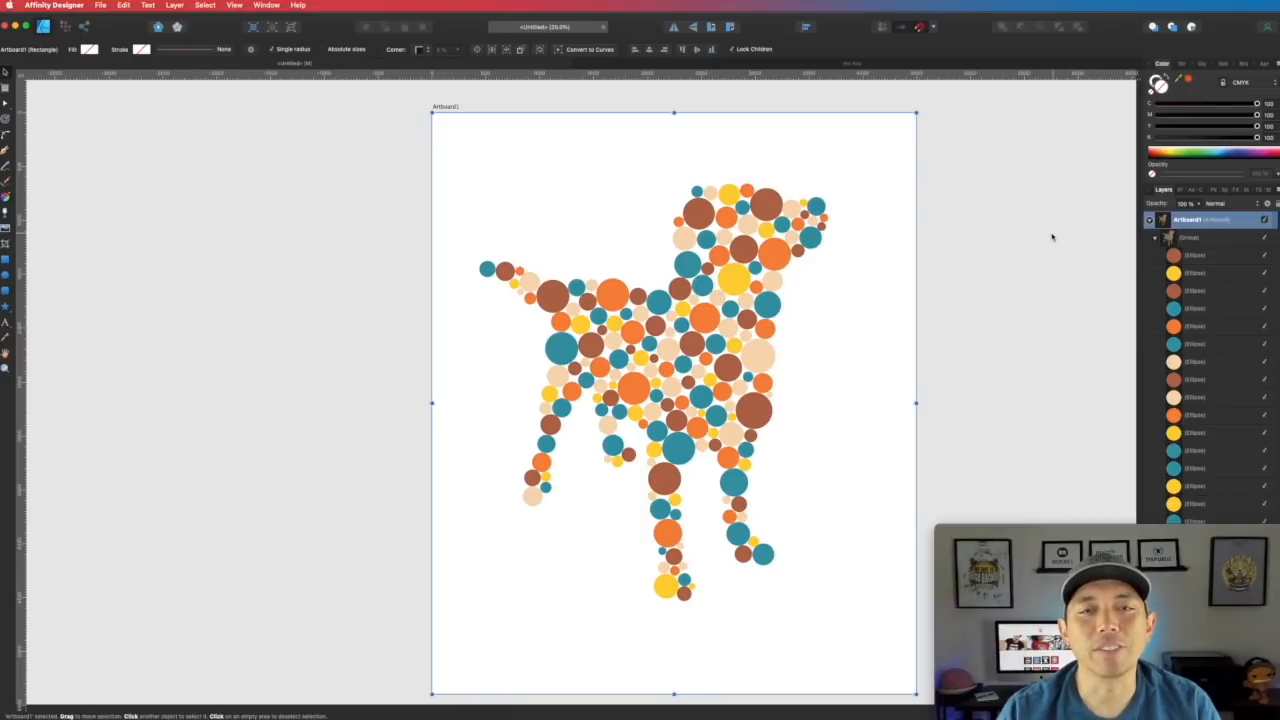
- Examine the circles along the dog's tail and hindquarters up close and against the whole silhouette
{"action": "left_click", "coordinate": [985, 255]}
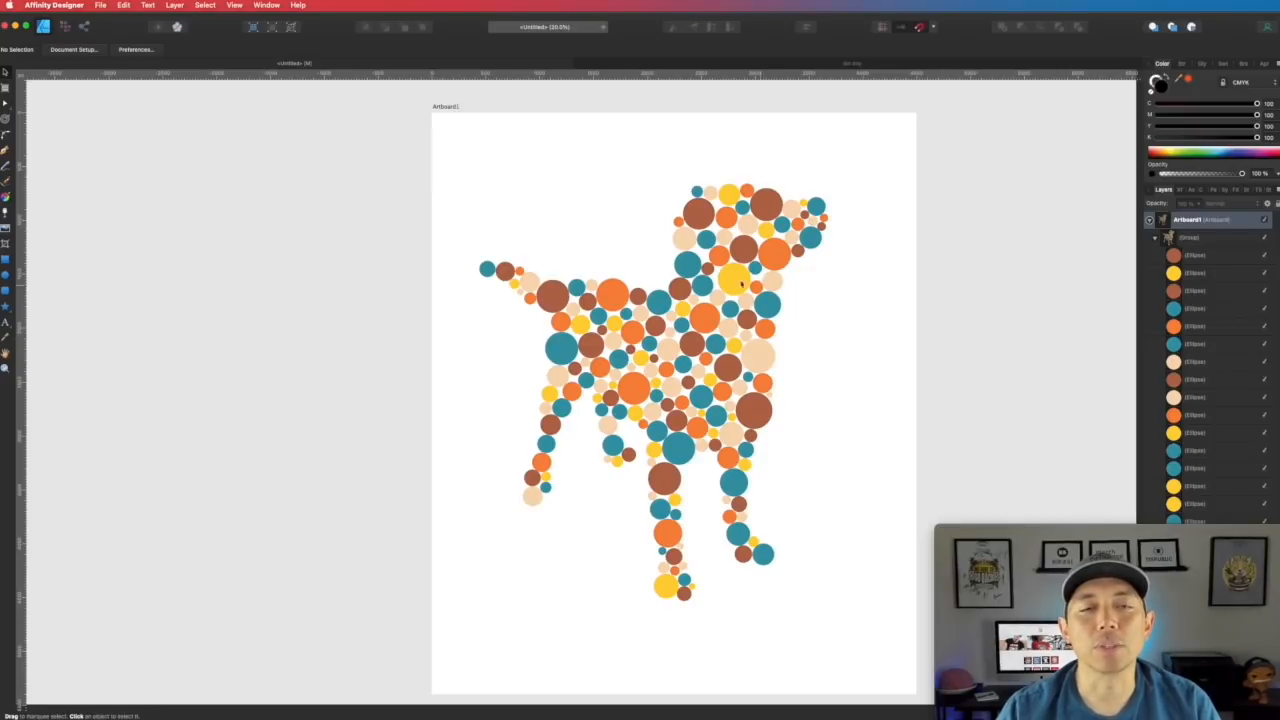
{"action": "scroll", "coordinate": [1000, 318], "scroll_direction": "down", "scroll_amount": 2}
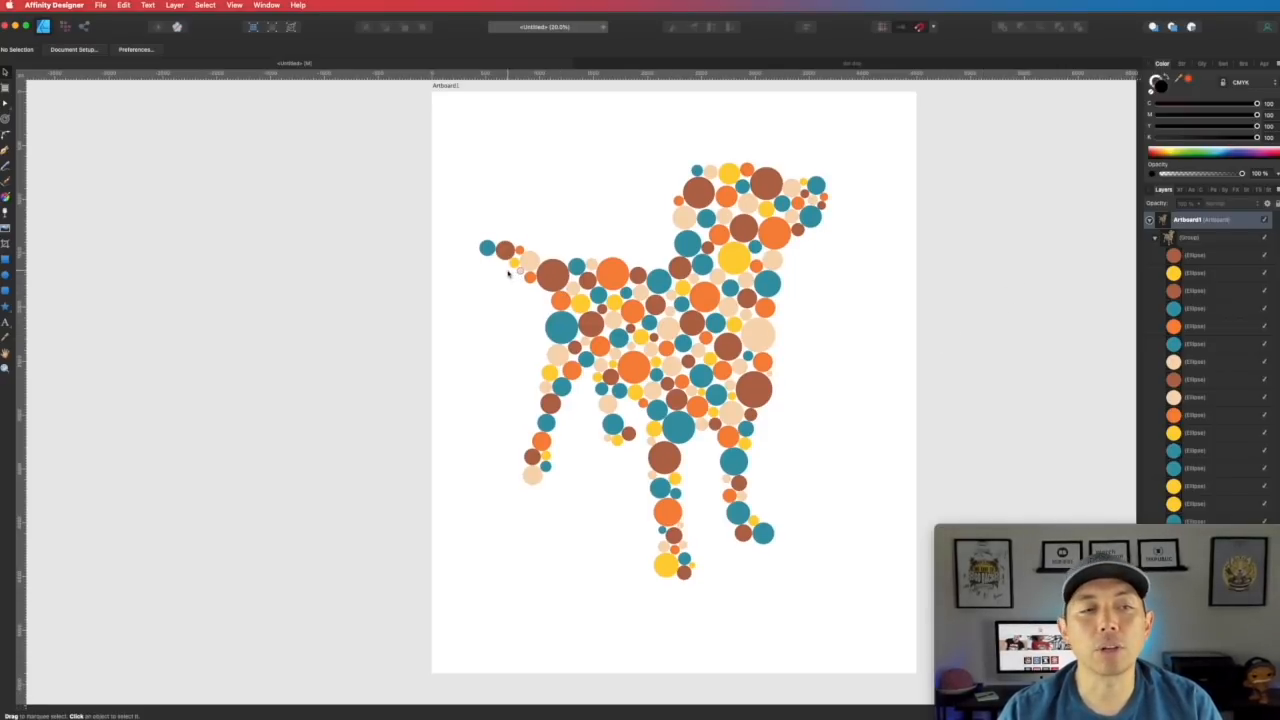
{"action": "scroll", "coordinate": [517, 272], "scroll_direction": "up", "scroll_amount": 1}
{"action": "scroll", "coordinate": [517, 272], "scroll_direction": "up", "scroll_amount": 10}
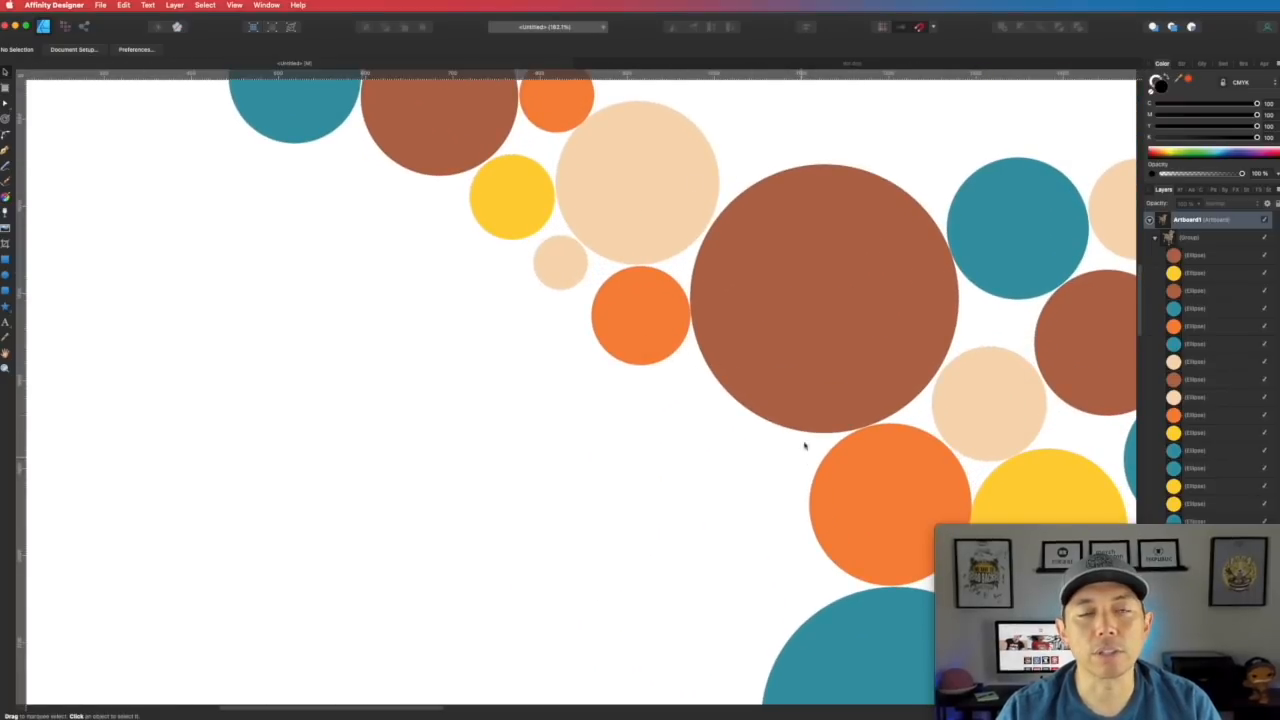
{"action": "scroll", "coordinate": [806, 430], "scroll_direction": "down", "scroll_amount": 5}
{"action": "scroll", "coordinate": [806, 430], "scroll_direction": "down", "scroll_amount": 6}
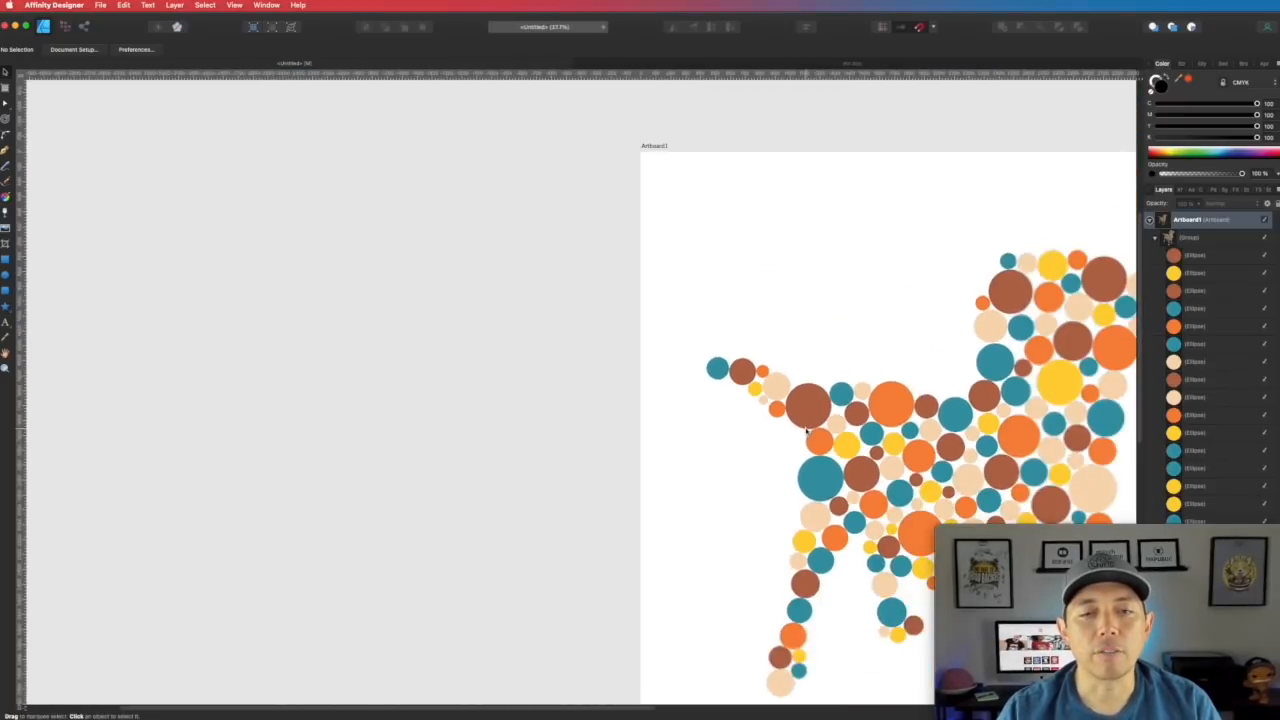
{"action": "left_click_drag", "start_coordinate": [786, 277], "coordinate": [524, 179]}
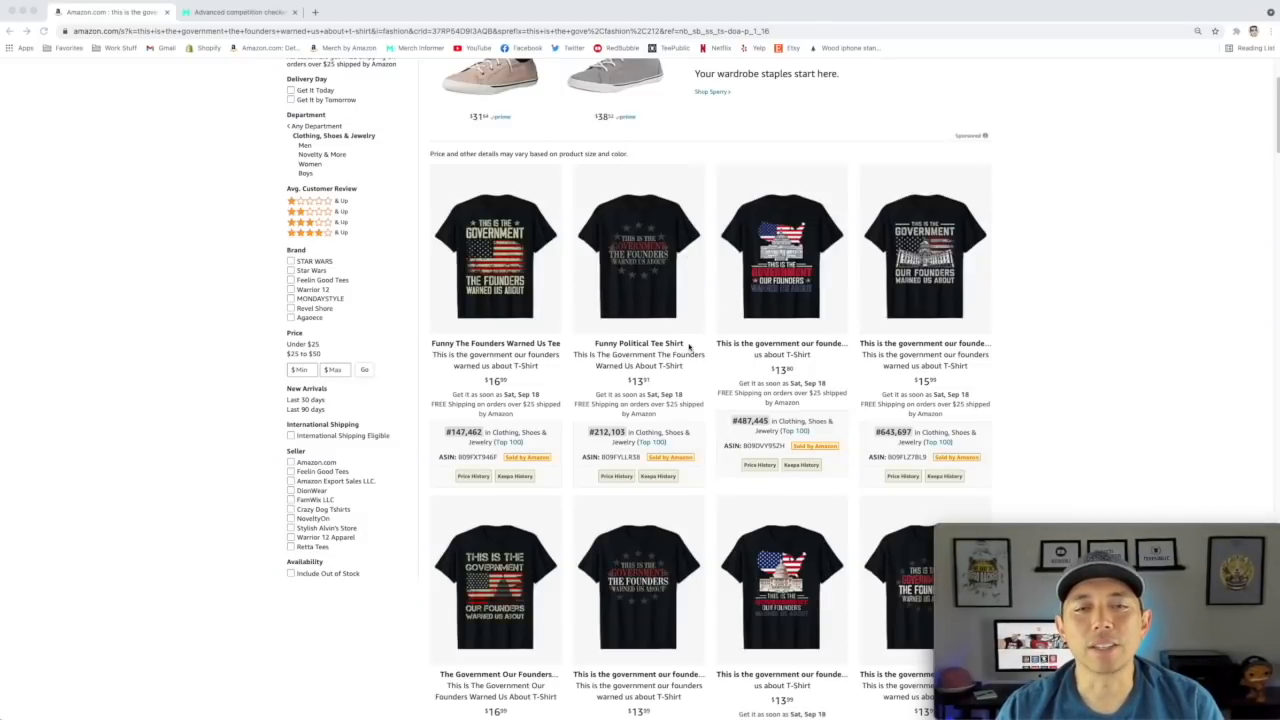
- Examine Amazon's "this is the government the founders warned us about t-shirt" results and the phrase's competition score in Merch Informer
{"action": "scroll", "coordinate": [620, 354], "scroll_direction": "down", "scroll_amount": 1}
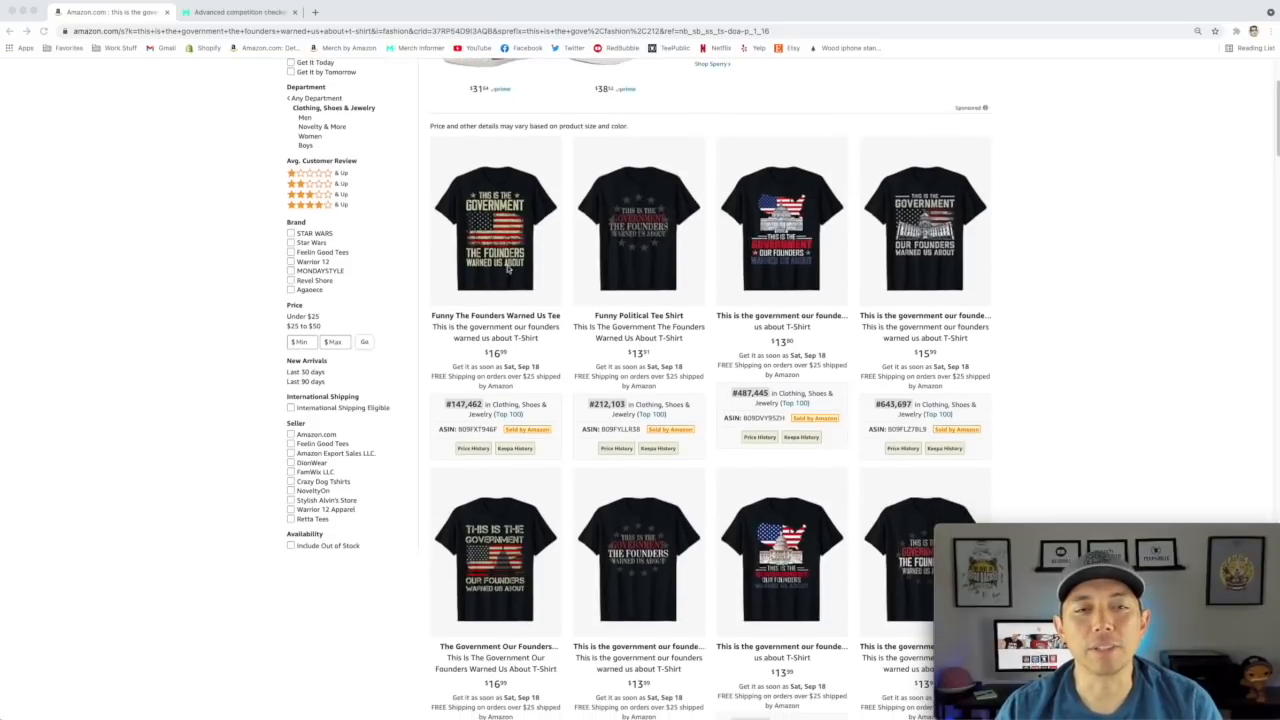
{"action": "scroll", "coordinate": [644, 350], "scroll_direction": "down", "scroll_amount": 1}
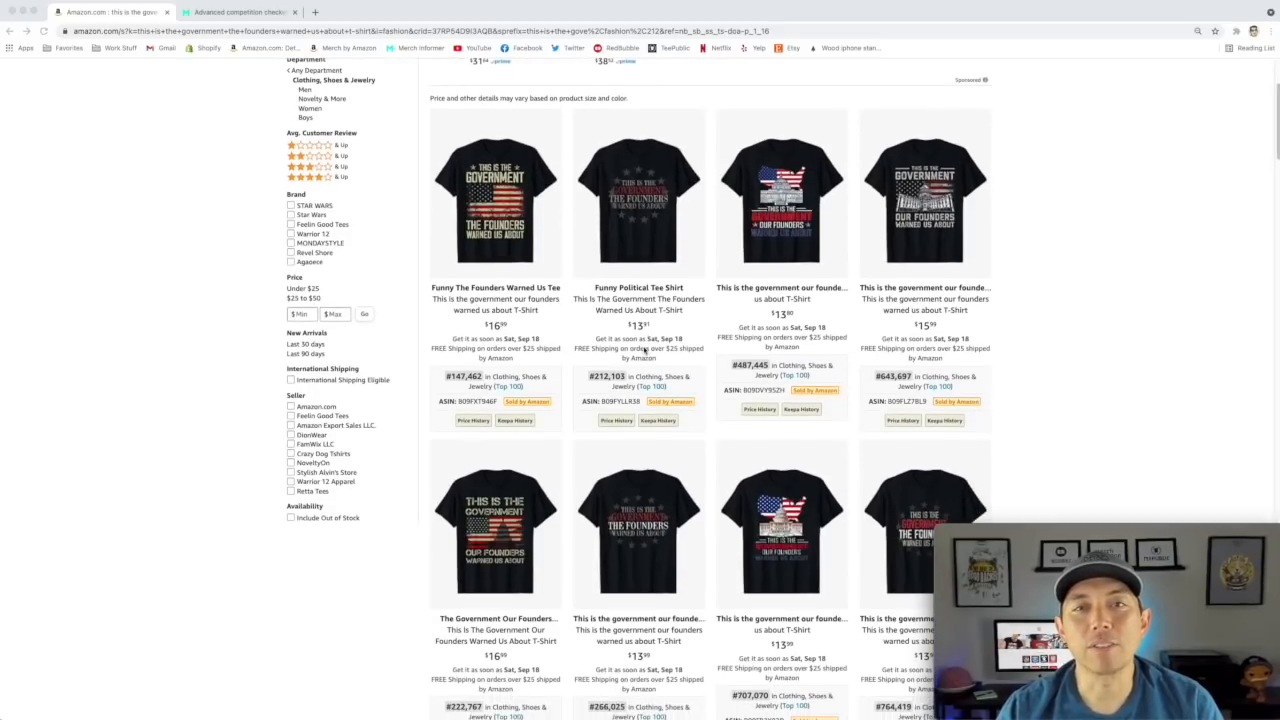
{"action": "scroll", "coordinate": [614, 339], "scroll_direction": "down", "scroll_amount": 1}
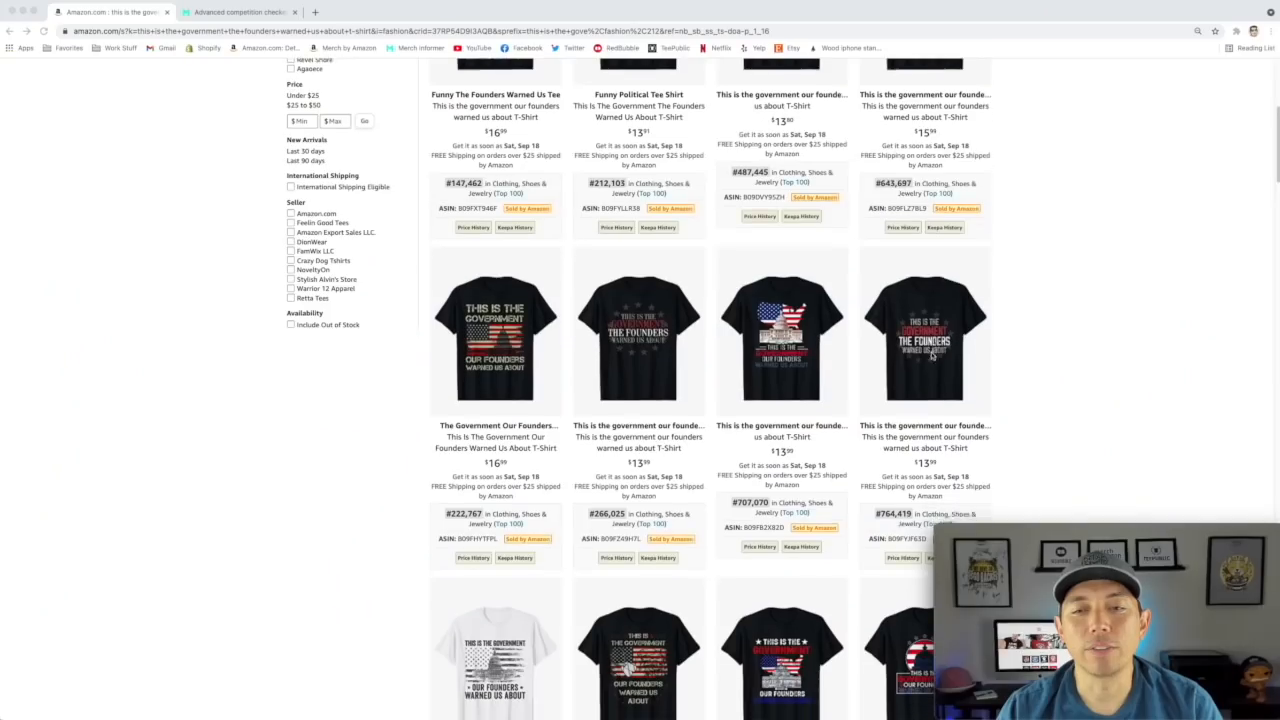
{"action": "scroll", "coordinate": [700, 377], "scroll_direction": "down", "scroll_amount": 2}
{"action": "scroll", "coordinate": [700, 377], "scroll_direction": "down", "scroll_amount": 5}
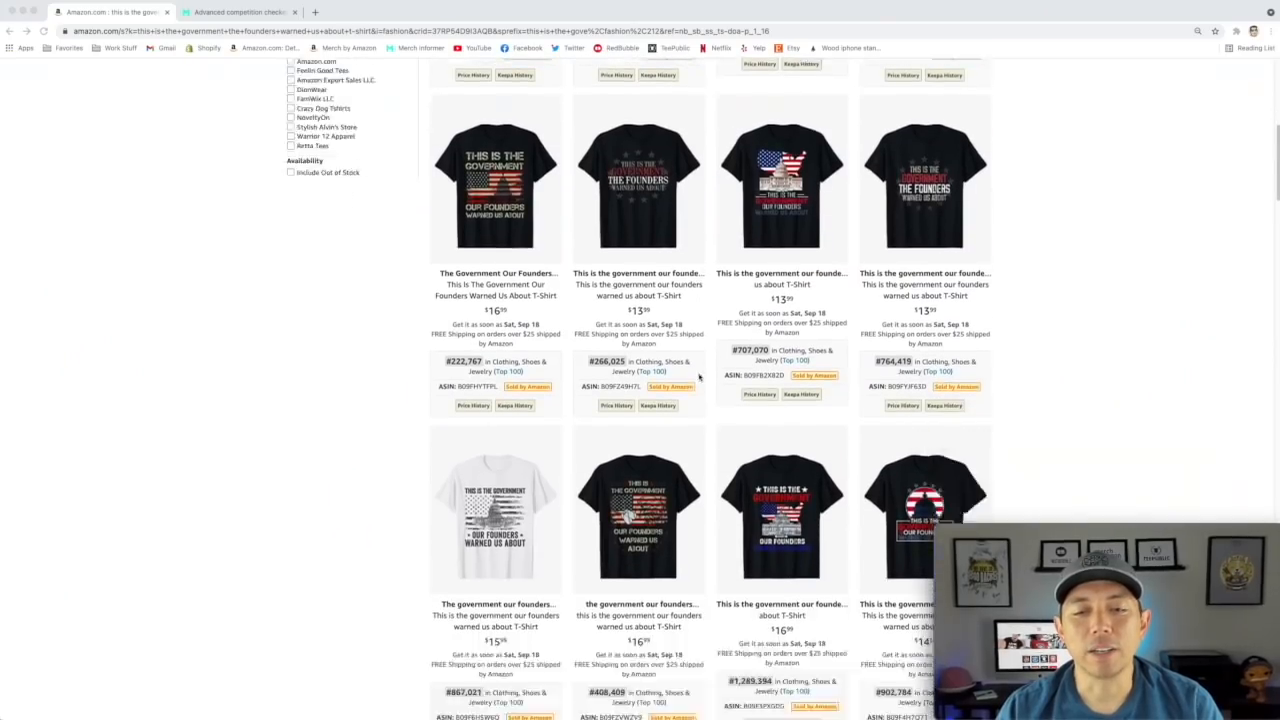
{"action": "scroll", "coordinate": [600, 368], "scroll_direction": "down", "scroll_amount": 1}
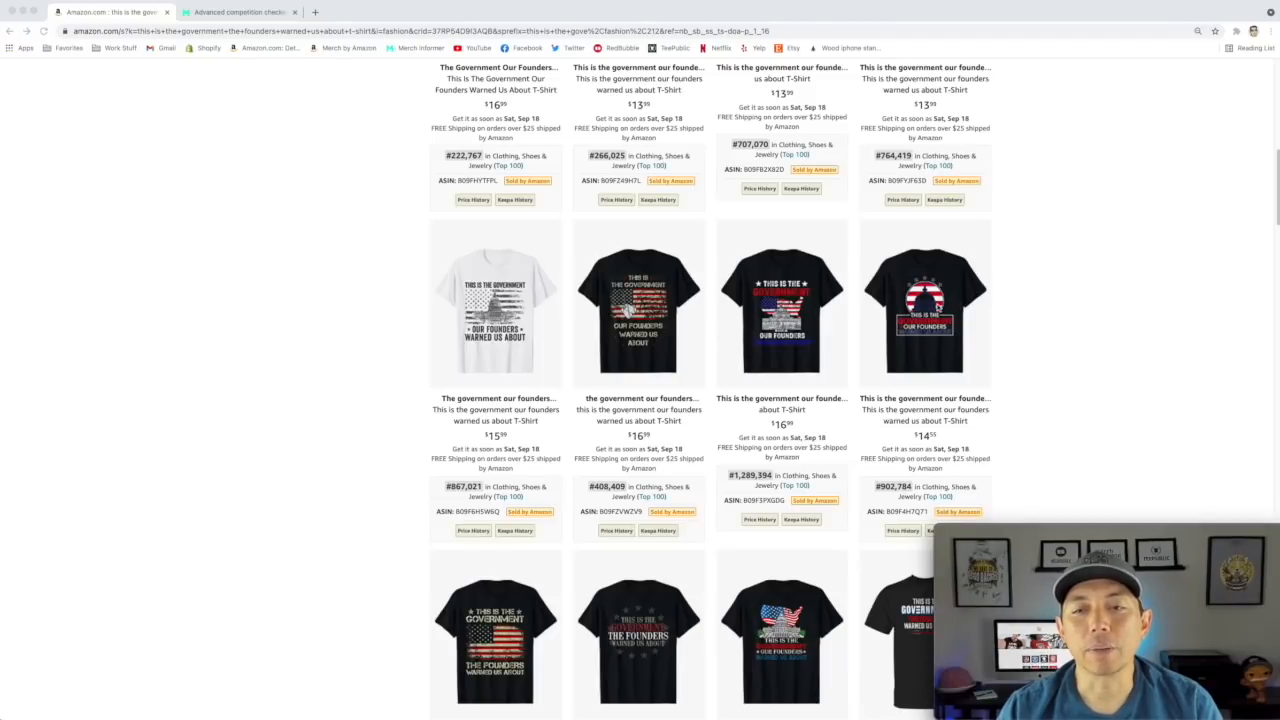
{"action": "scroll", "coordinate": [540, 330], "scroll_direction": "down", "scroll_amount": 3}
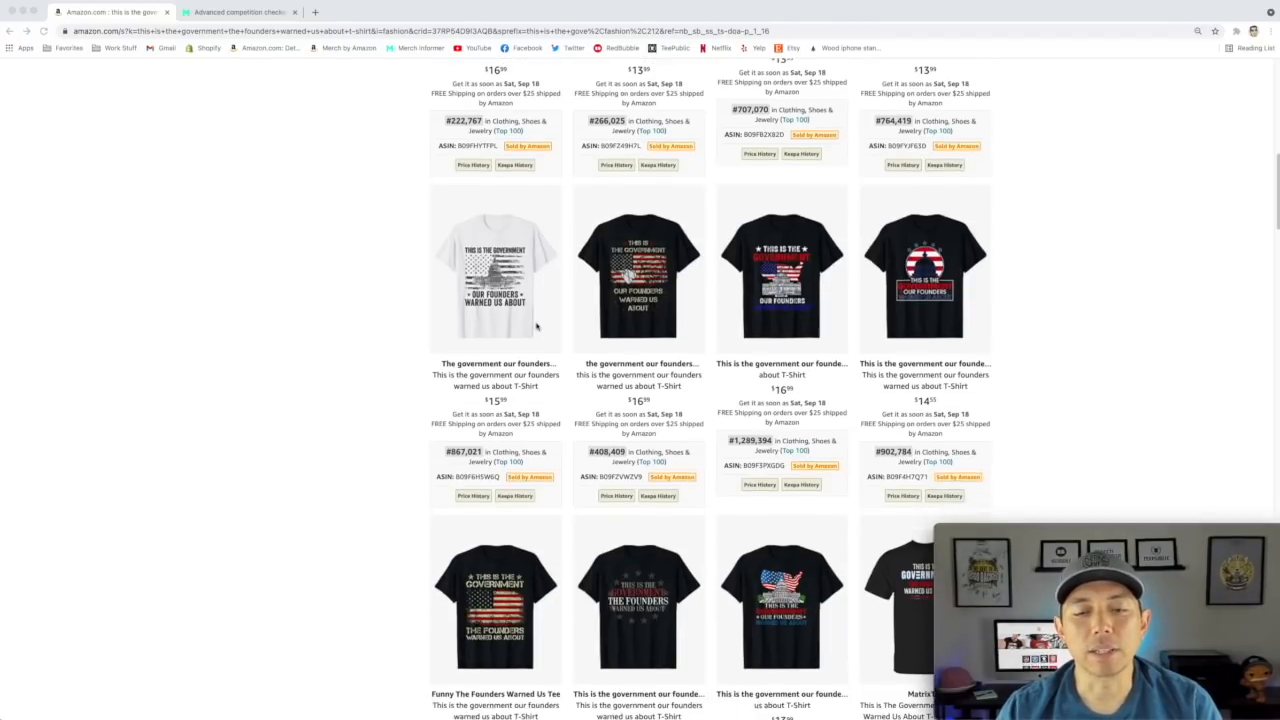
{"action": "scroll", "coordinate": [873, 450], "scroll_direction": "down", "scroll_amount": 1}
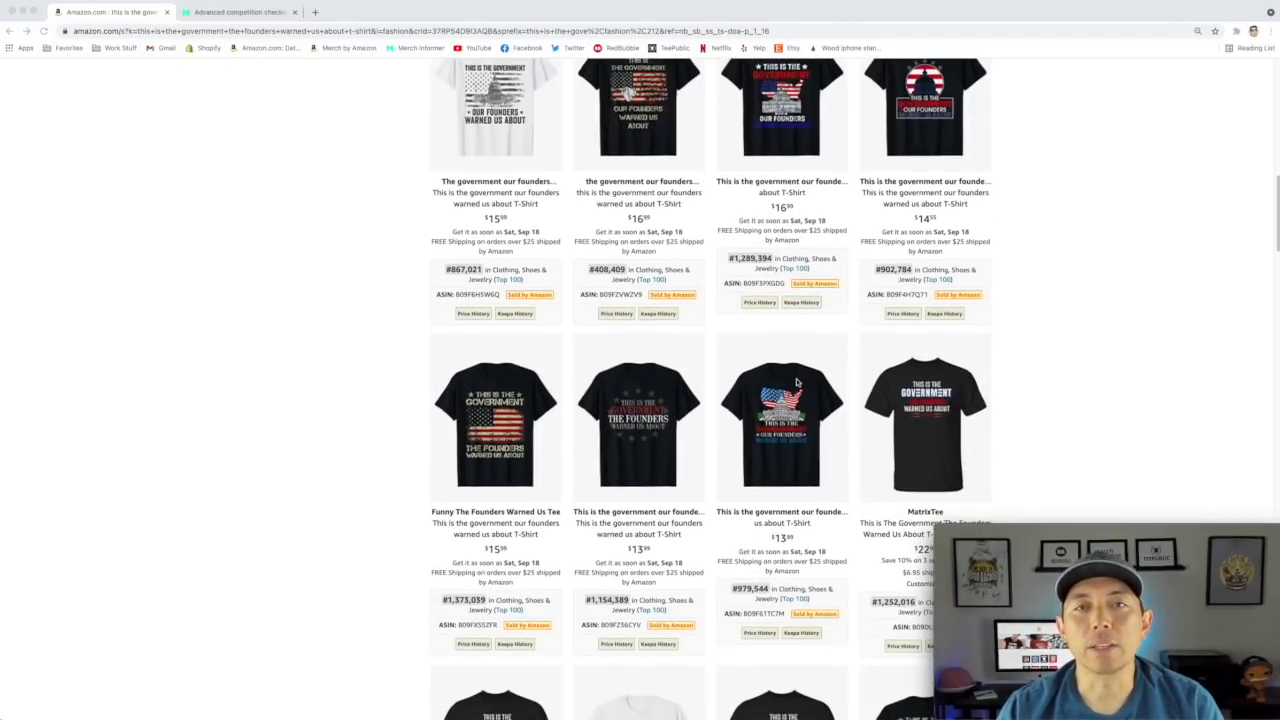
{"action": "scroll", "coordinate": [771, 370], "scroll_direction": "up", "scroll_amount": 5}
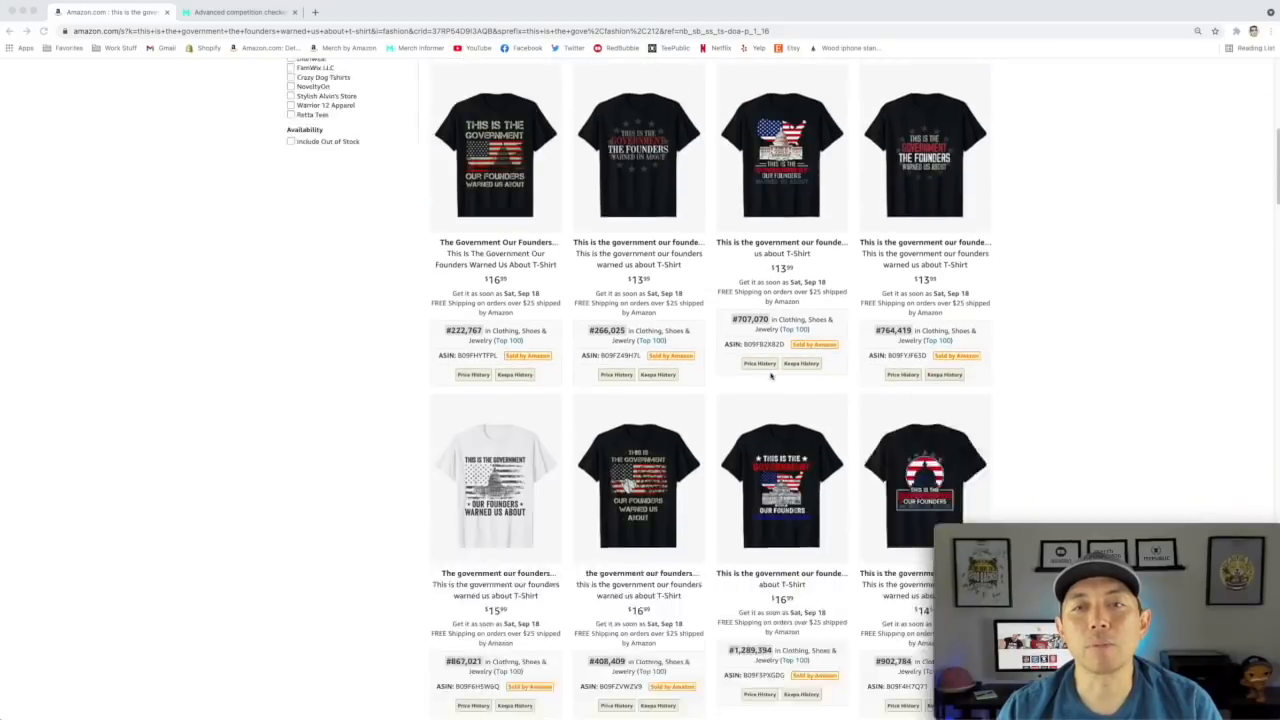
{"action": "scroll", "coordinate": [771, 376], "scroll_direction": "up", "scroll_amount": 5}
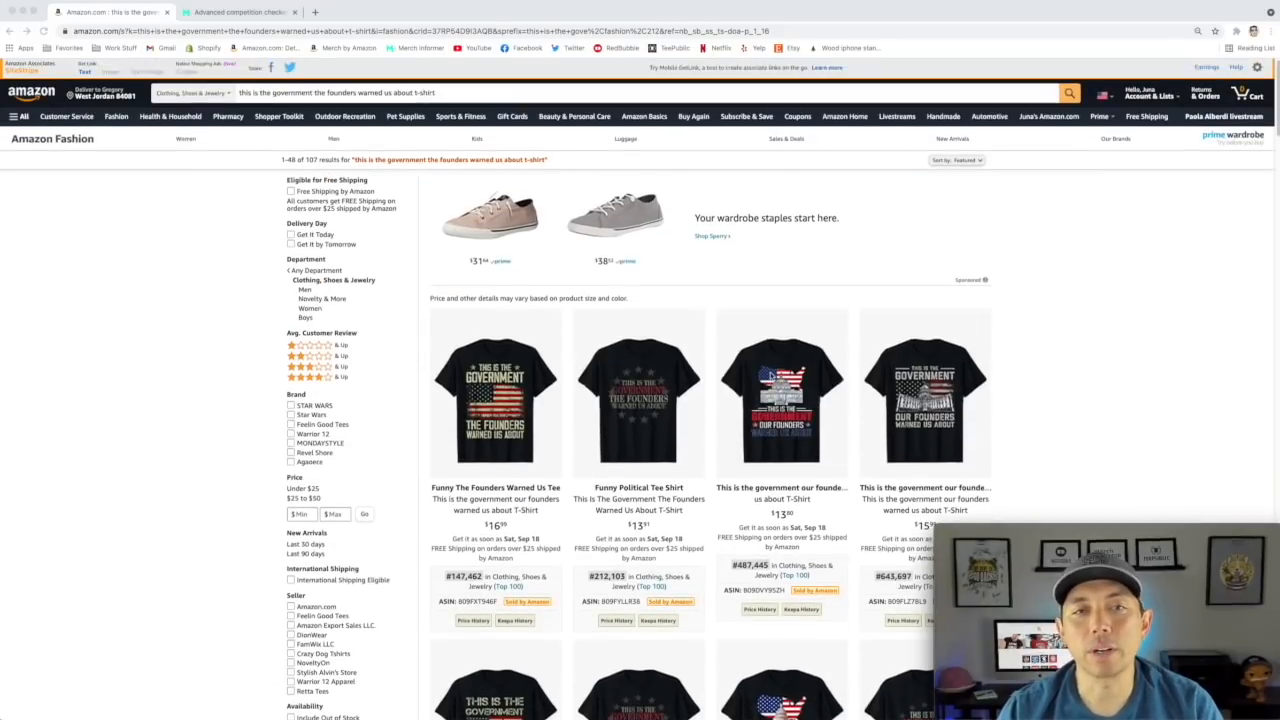
{"action": "left_click", "coordinate": [240, 12]}
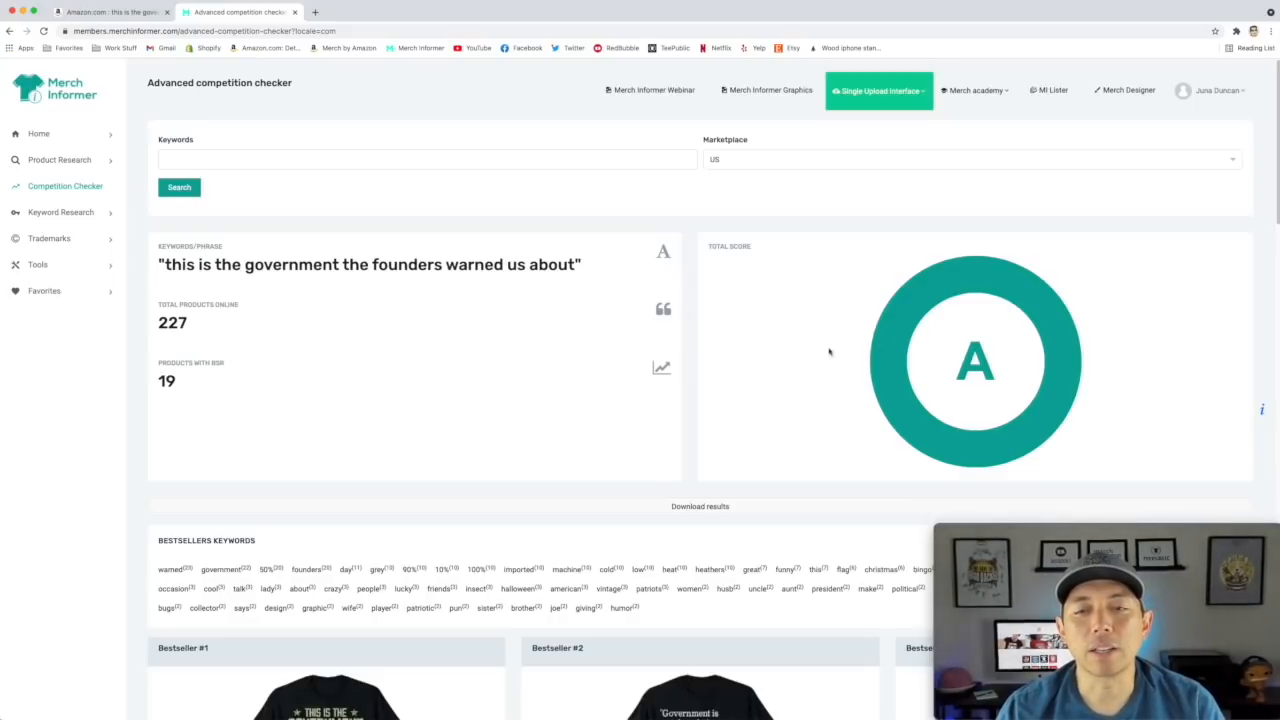
- Review the founders phrase's total score, product figures, bestseller keywords and first bestselling designs in the competition checker
{"action": "scroll", "coordinate": [492, 348], "scroll_direction": "down", "scroll_amount": 1}
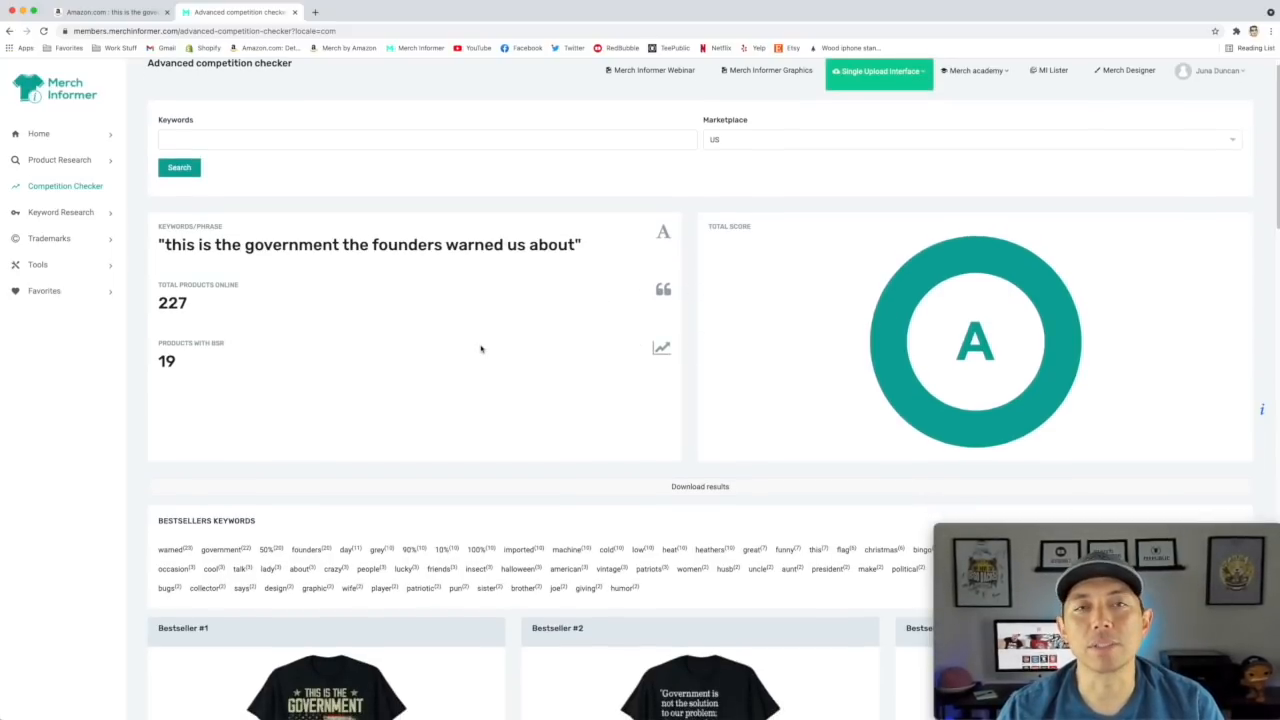
{"action": "scroll", "coordinate": [481, 349], "scroll_direction": "down", "scroll_amount": 3}
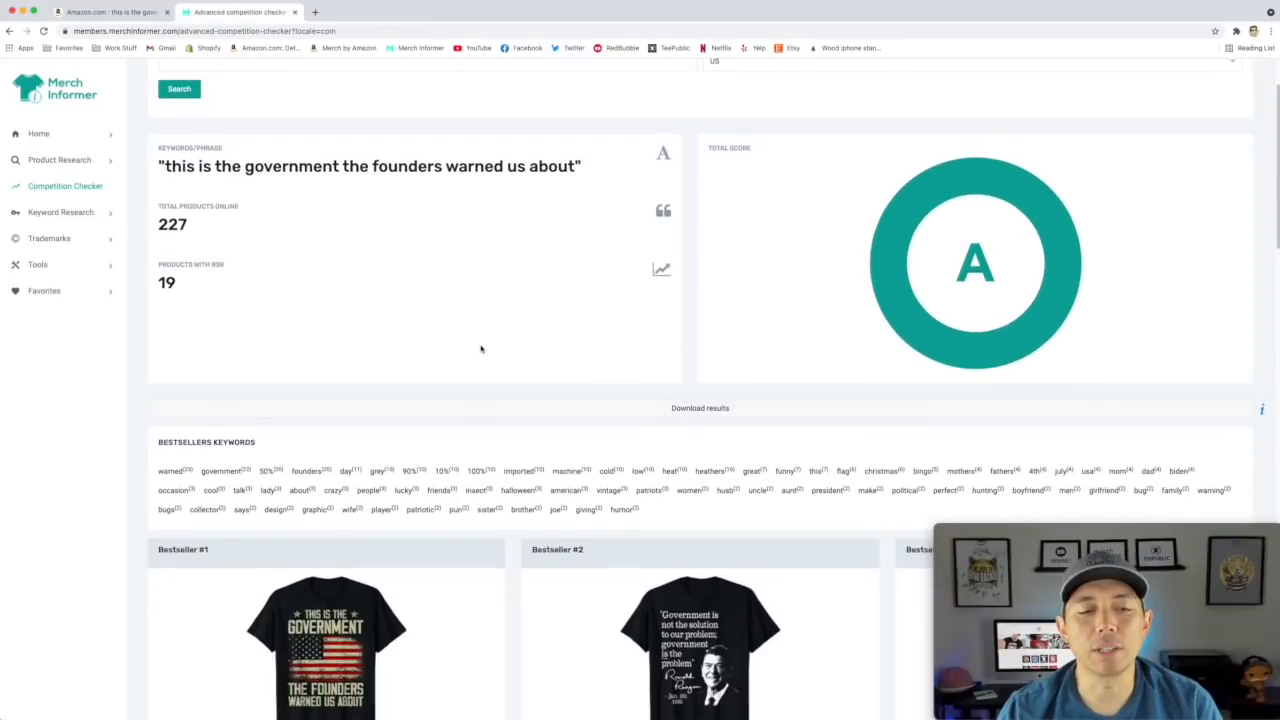
{"action": "scroll", "coordinate": [613, 350], "scroll_direction": "up", "scroll_amount": 5}
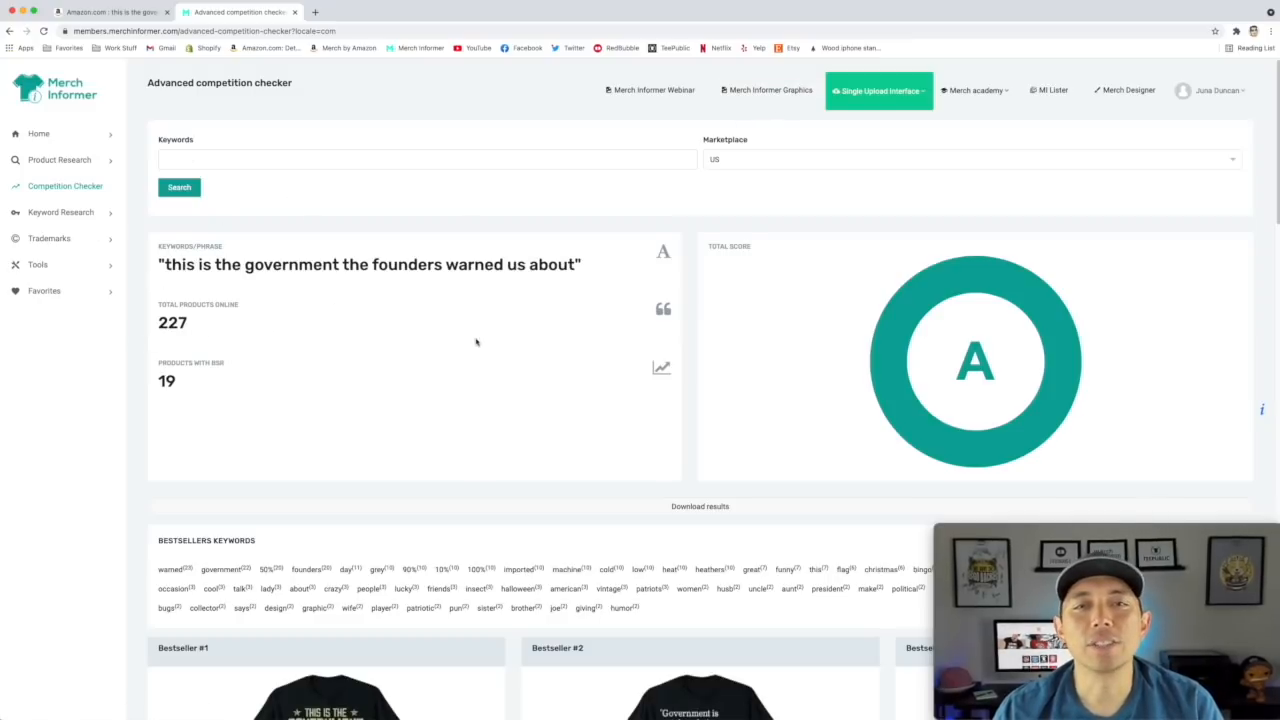
- Switch back to the Amazon results for the founders phrase and examine the T-shirts' designs, prices and best-seller ranks
{"action": "left_click", "coordinate": [139, 12]}
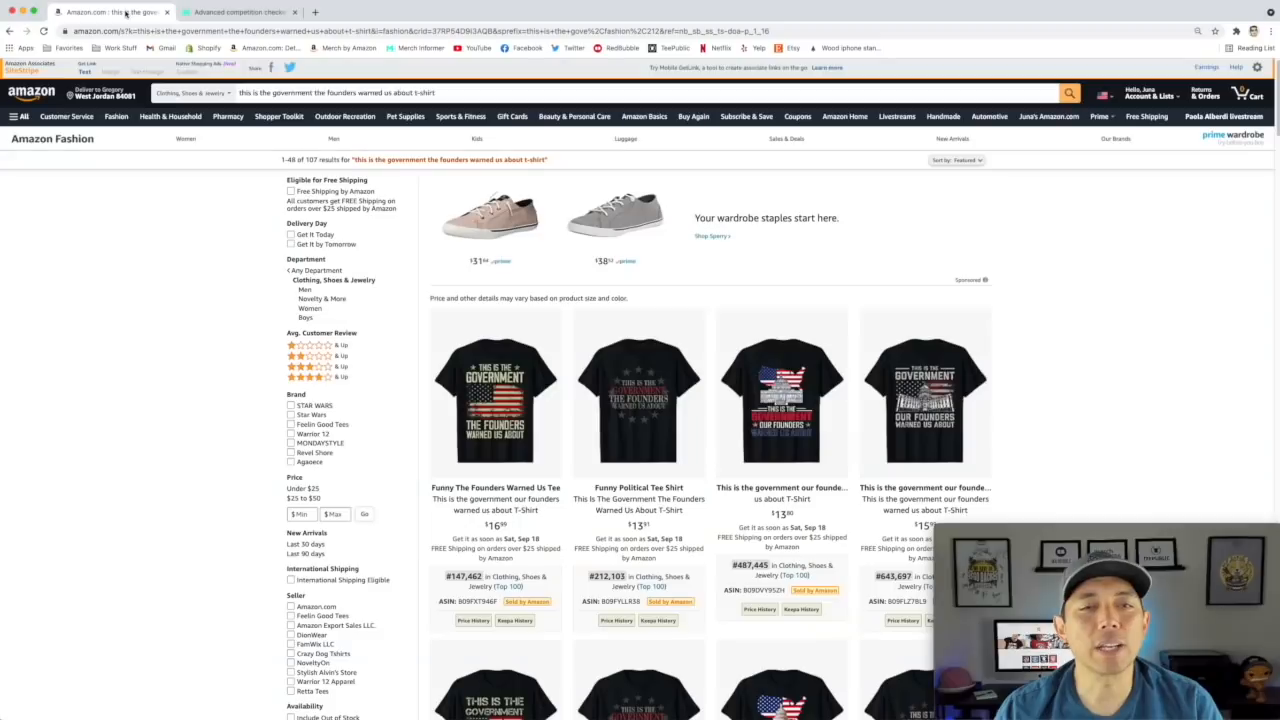
{"action": "scroll", "coordinate": [737, 285], "scroll_direction": "down", "scroll_amount": 4}
{"action": "scroll", "coordinate": [744, 382], "scroll_direction": "up", "scroll_amount": 1}
{"action": "scroll", "coordinate": [744, 382], "scroll_direction": "up", "scroll_amount": 3}
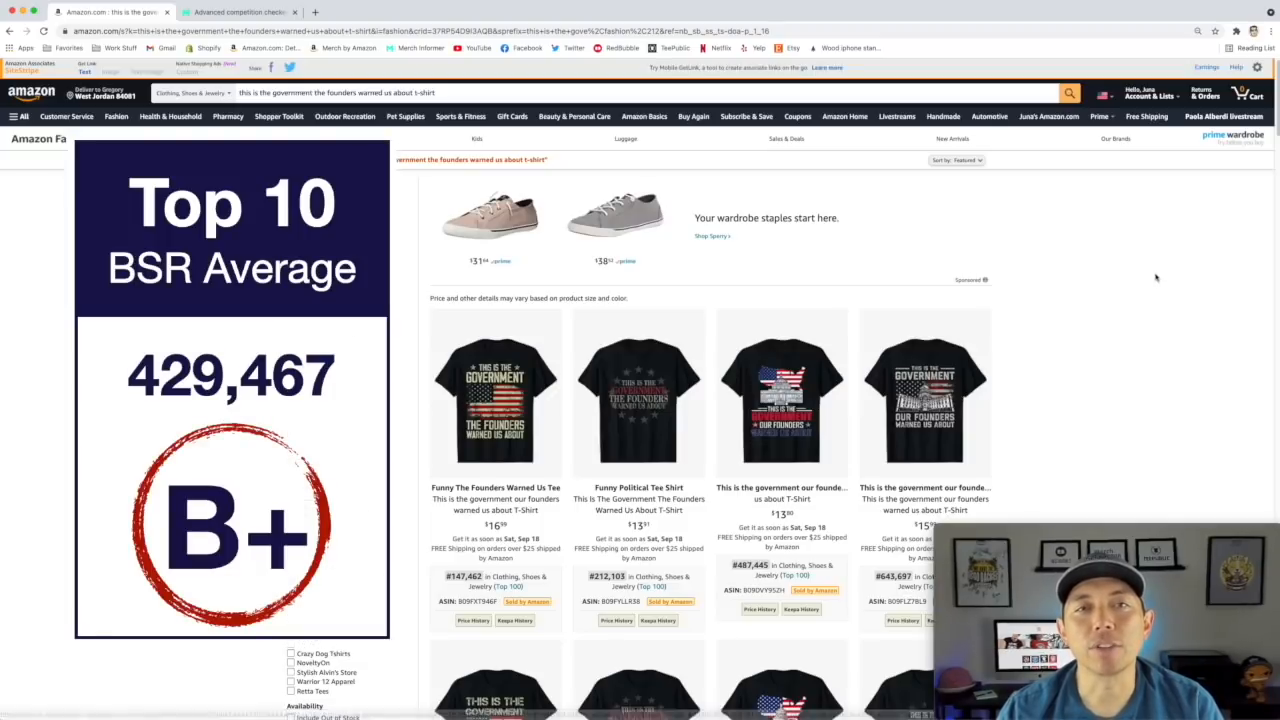
{"action": "scroll", "coordinate": [1113, 332], "scroll_direction": "down", "scroll_amount": 3}
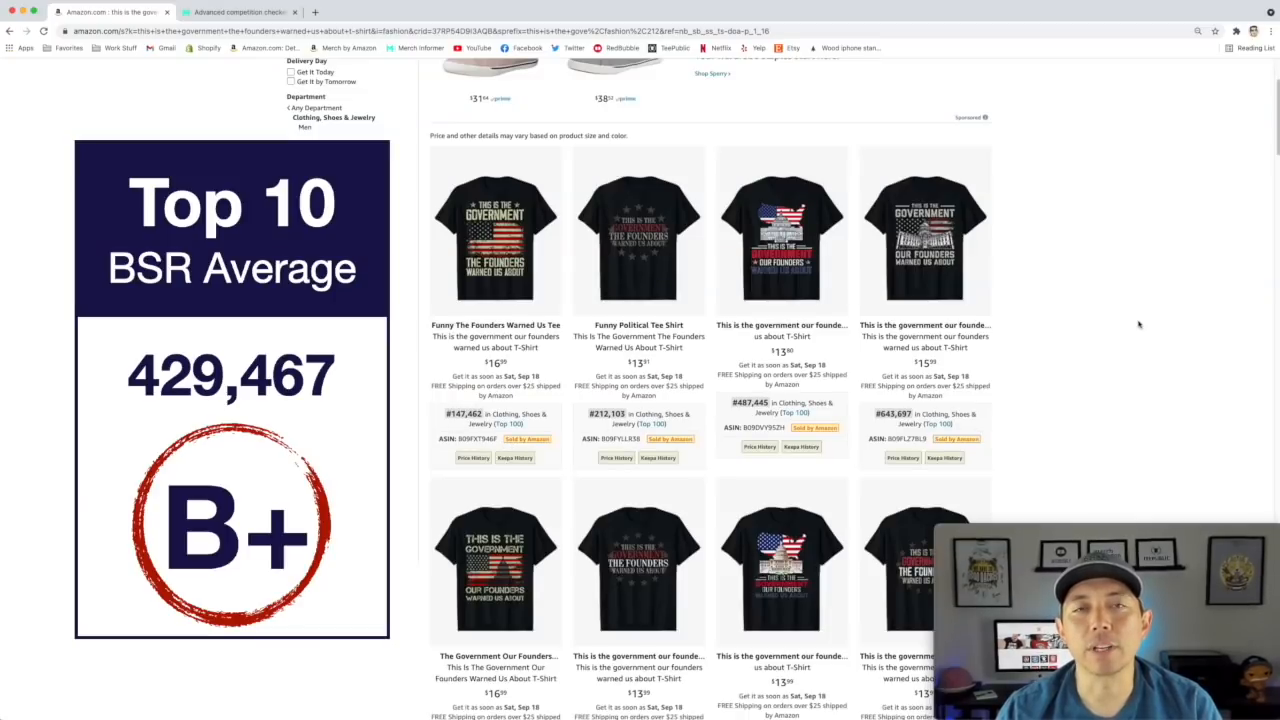
{"action": "scroll", "coordinate": [1138, 324], "scroll_direction": "up", "scroll_amount": 2}
{"action": "scroll", "coordinate": [1133, 329], "scroll_direction": "up", "scroll_amount": 1}
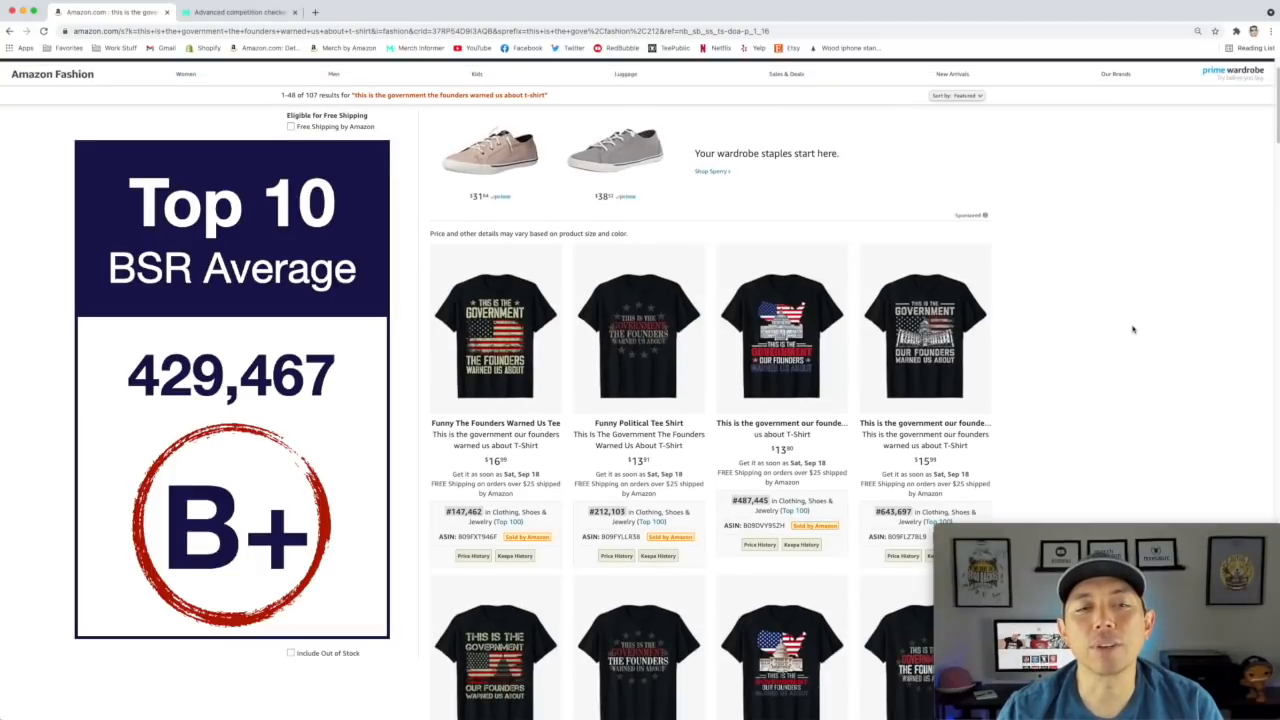
{"action": "scroll", "coordinate": [1113, 332], "scroll_direction": "up", "scroll_amount": 2}
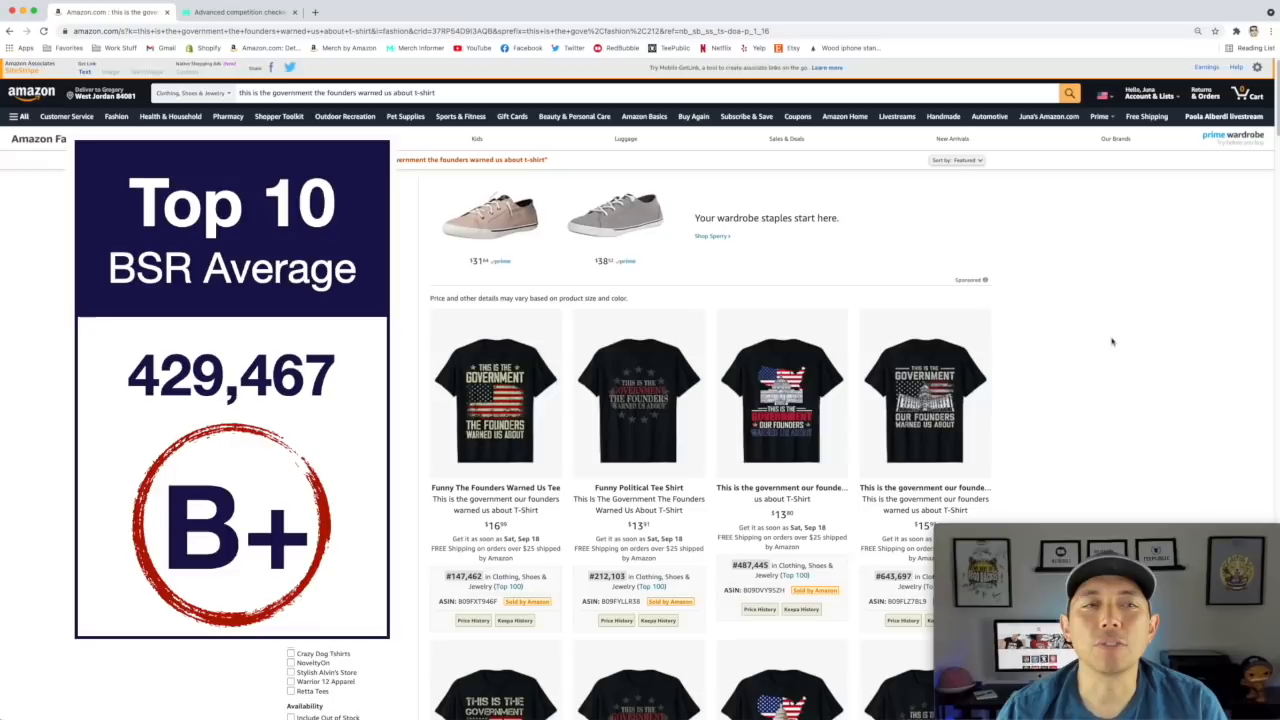